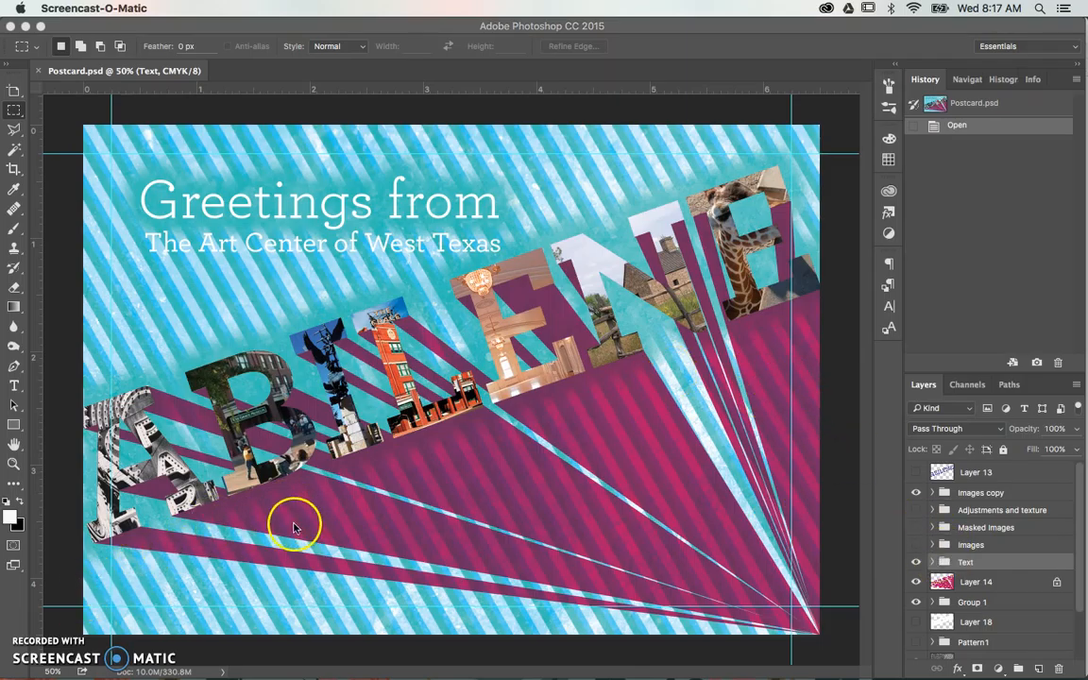
- Hide the Text group and Layer 14 with the magenta rays
scroll(966, 523, "down", 3)
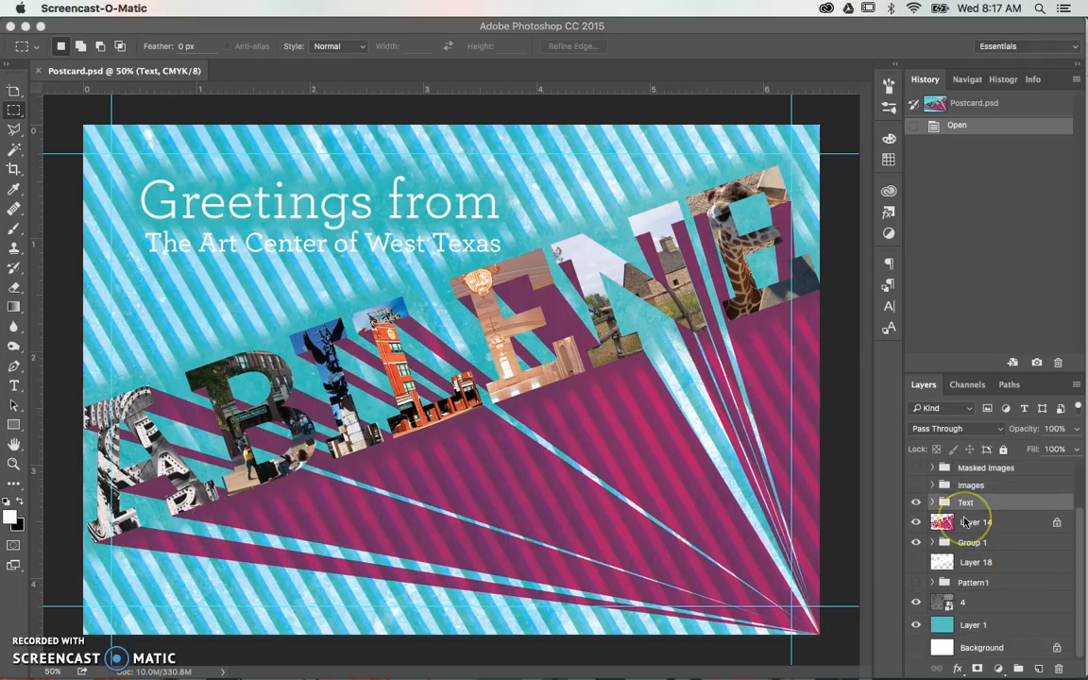
scroll(945, 553, "up", 3)
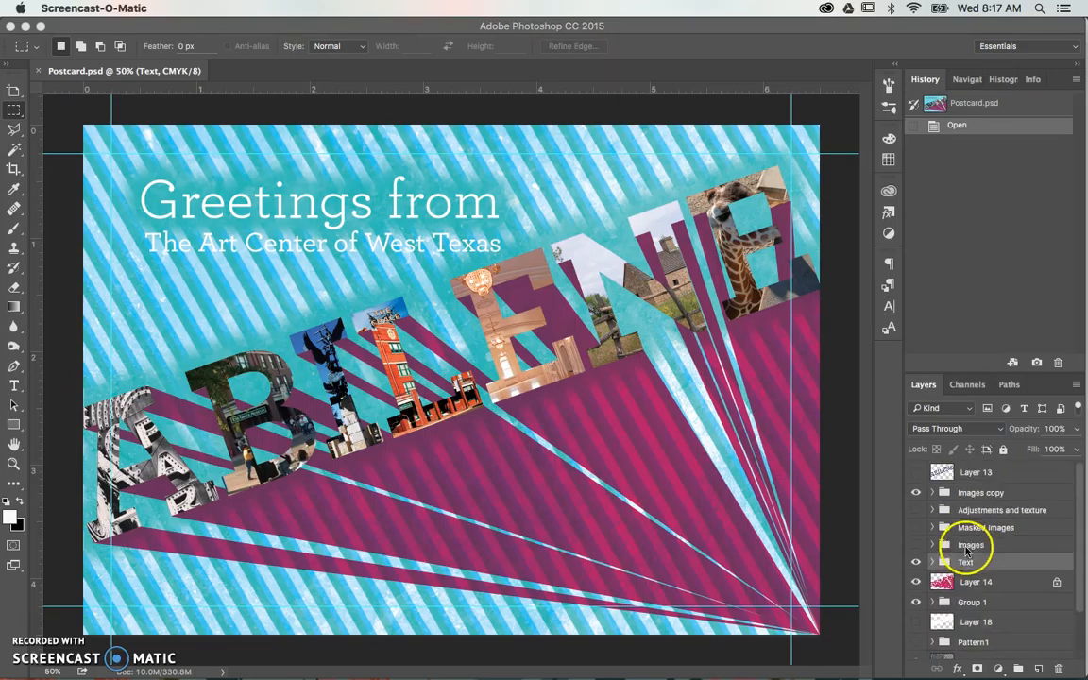
left_click(916, 563)
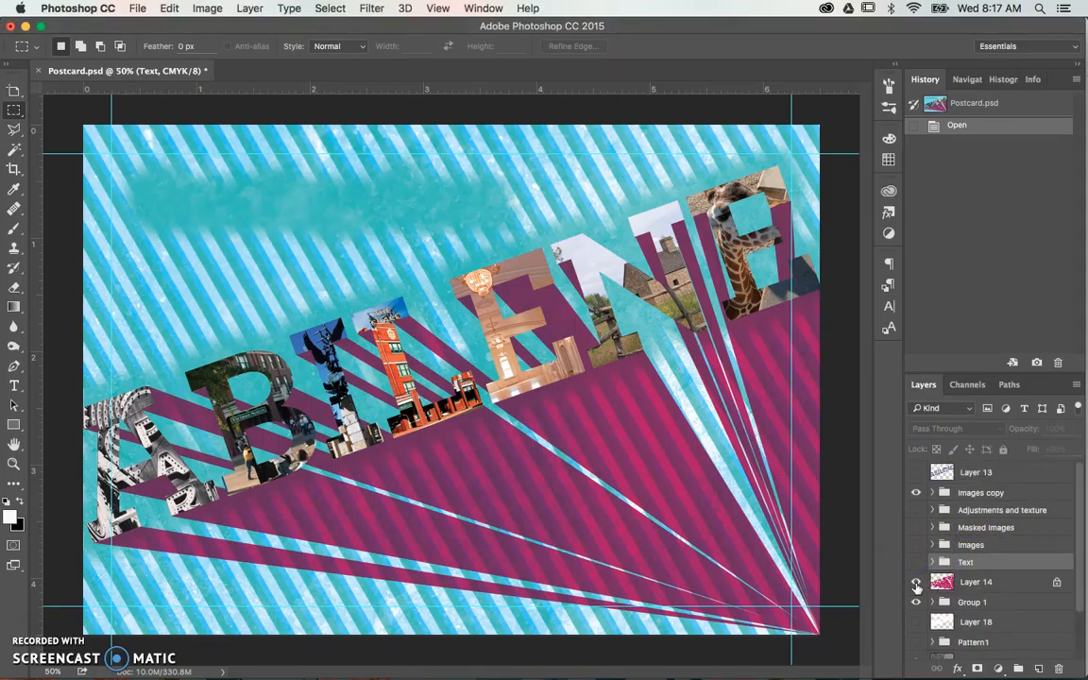
left_click(915, 583)
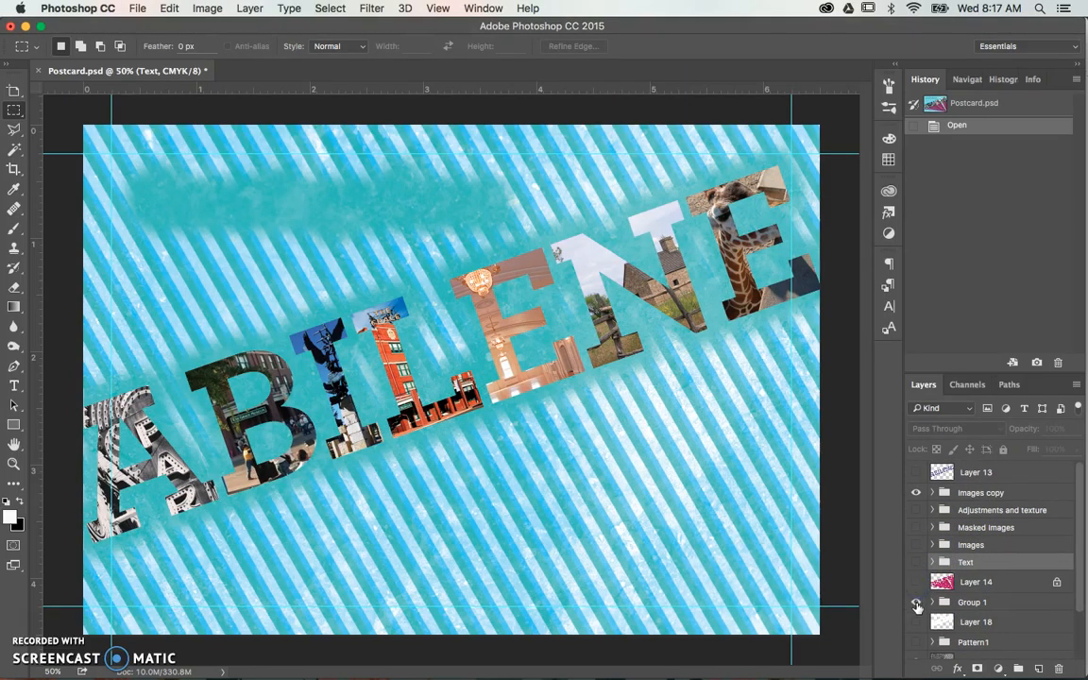
- Toggle the stripes of Group 1 to compare the background, and hide both Group 1 and the Images copy group
left_click(916, 604)
left_click(916, 604)
left_click(917, 605)
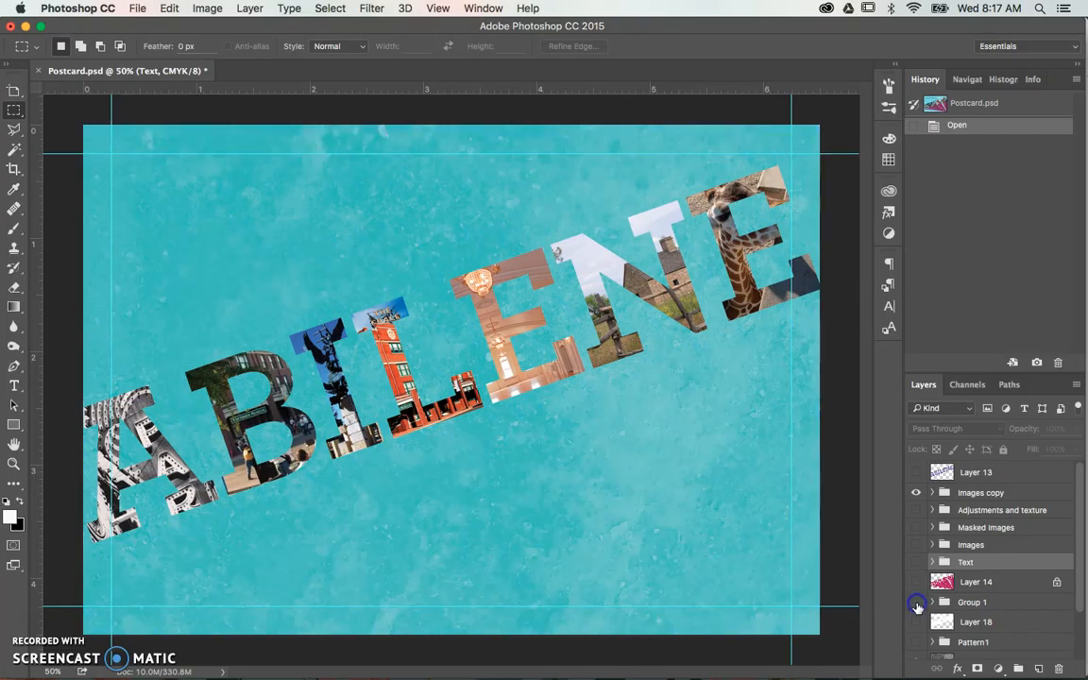
left_click(917, 605)
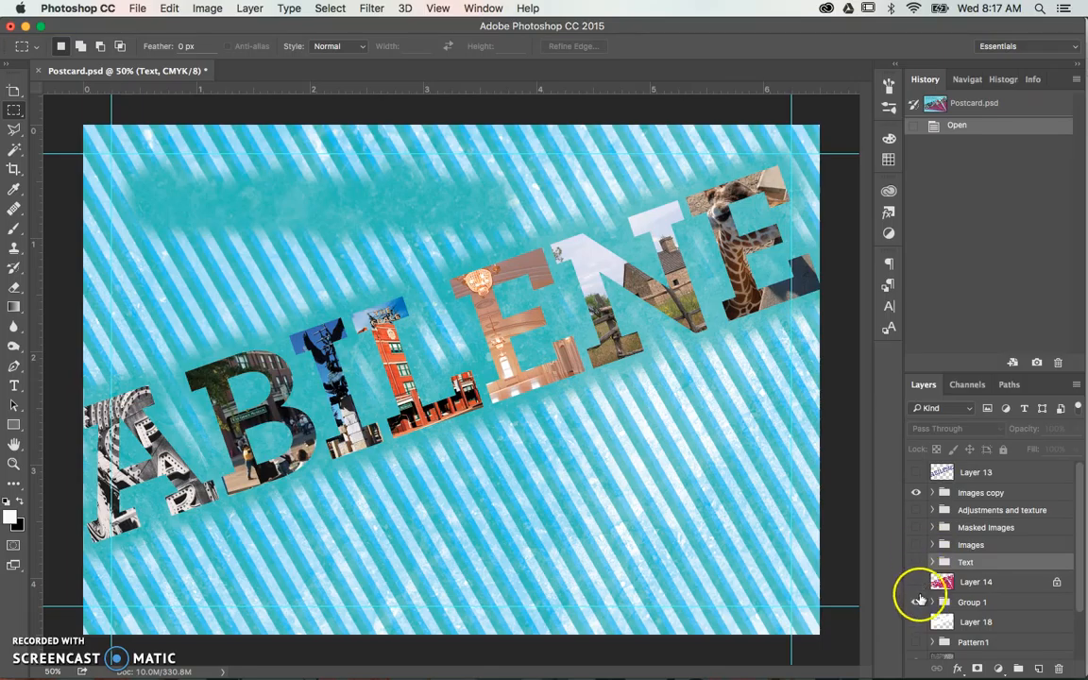
left_click(916, 492)
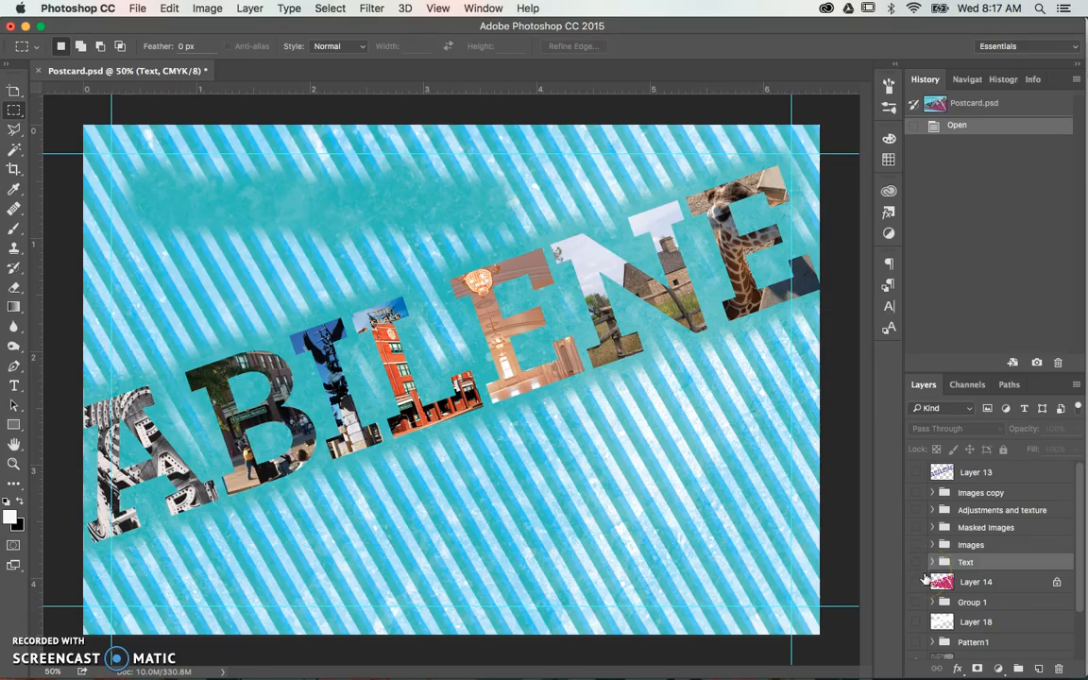
- Hide texture layer 4 and the teal Layer 1 to leave the canvas empty
scroll(907, 571, "down", 1)
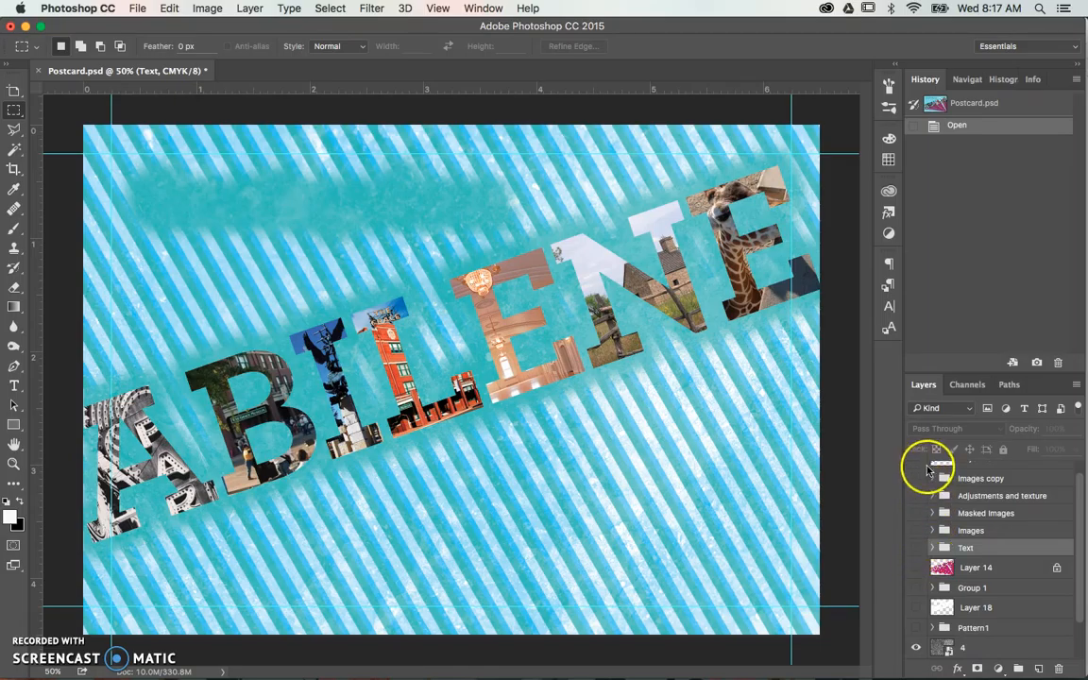
left_click(914, 650, "alt")
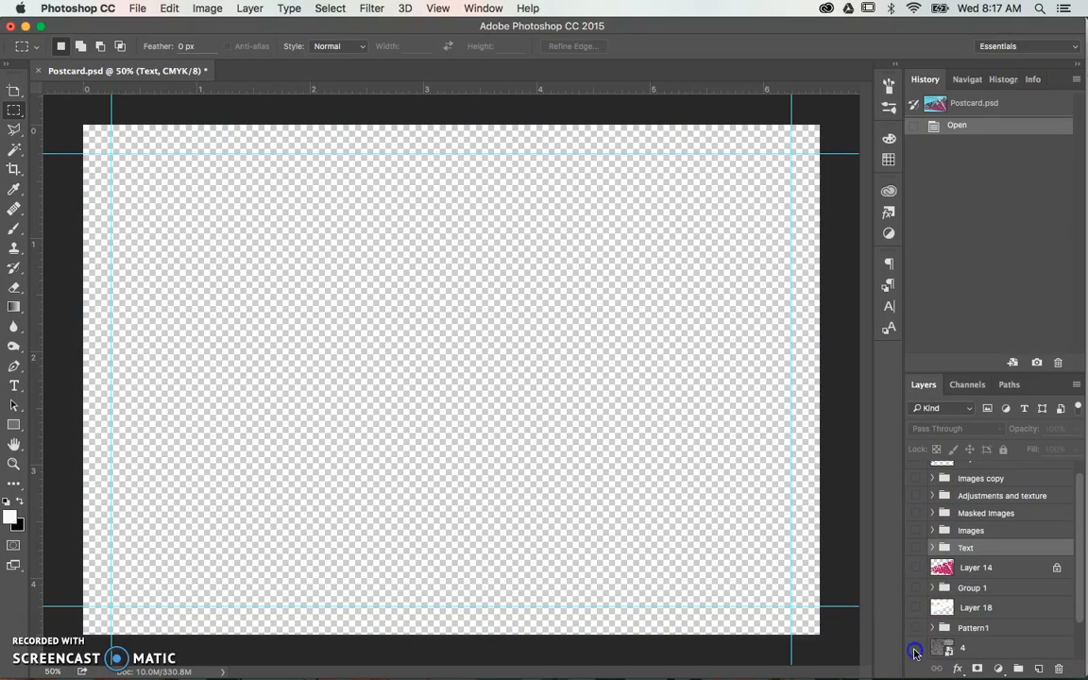
left_click(915, 649)
left_click(915, 649)
scroll(942, 517, "up", 1)
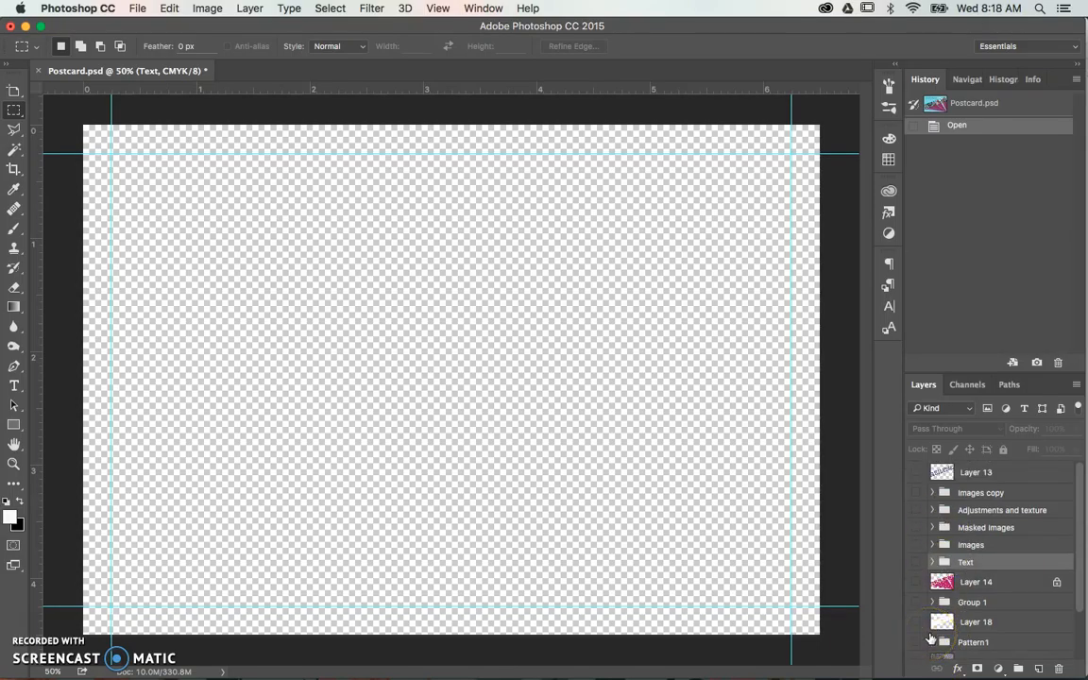
left_click(932, 536)
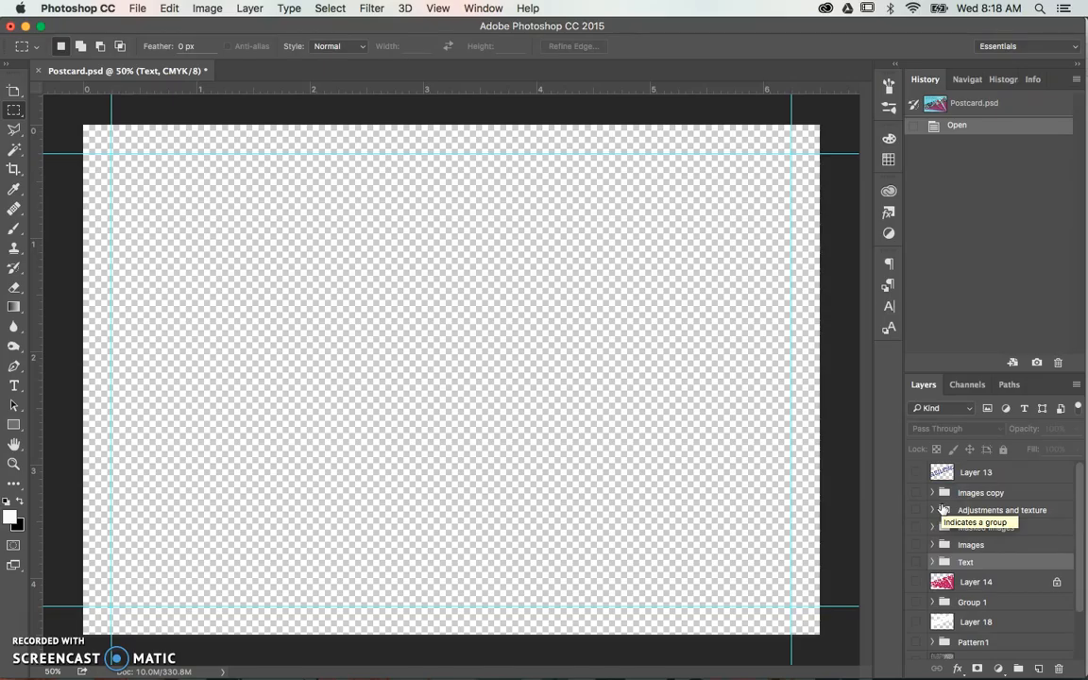
left_click(916, 564)
left_click(916, 564)
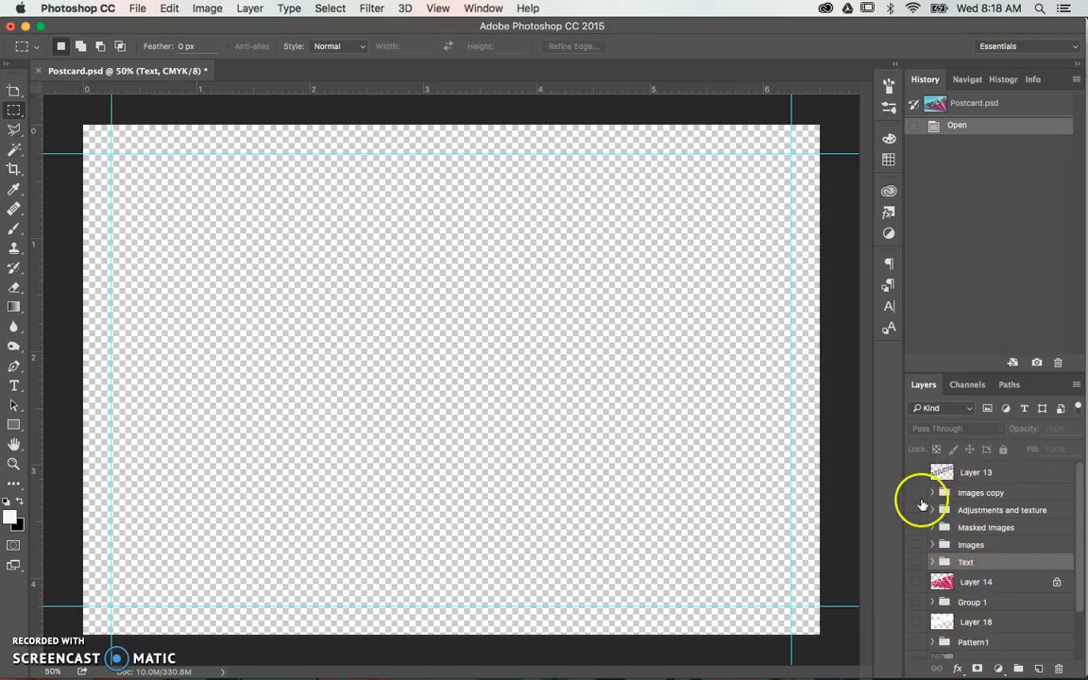
- Show the Images copy group and Layer 13 with the purple ABILENE lettering, leaving the group collapsed
left_click(934, 493)
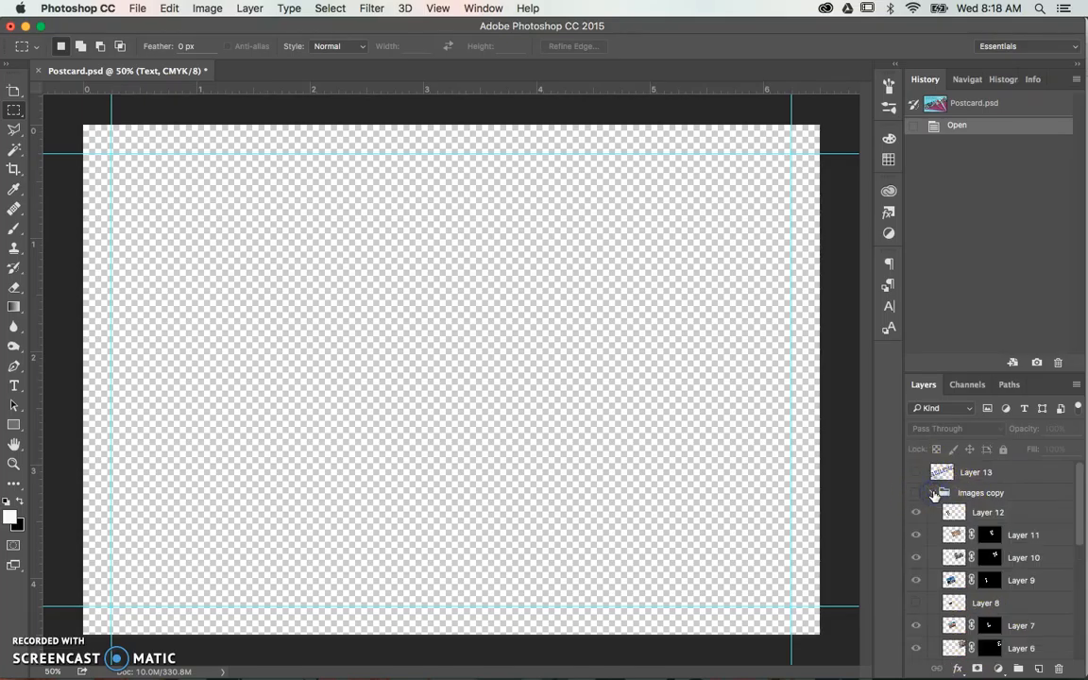
left_click(934, 493)
left_click(934, 493)
left_click(915, 493)
left_click(915, 493)
left_click(916, 493)
left_click(917, 473)
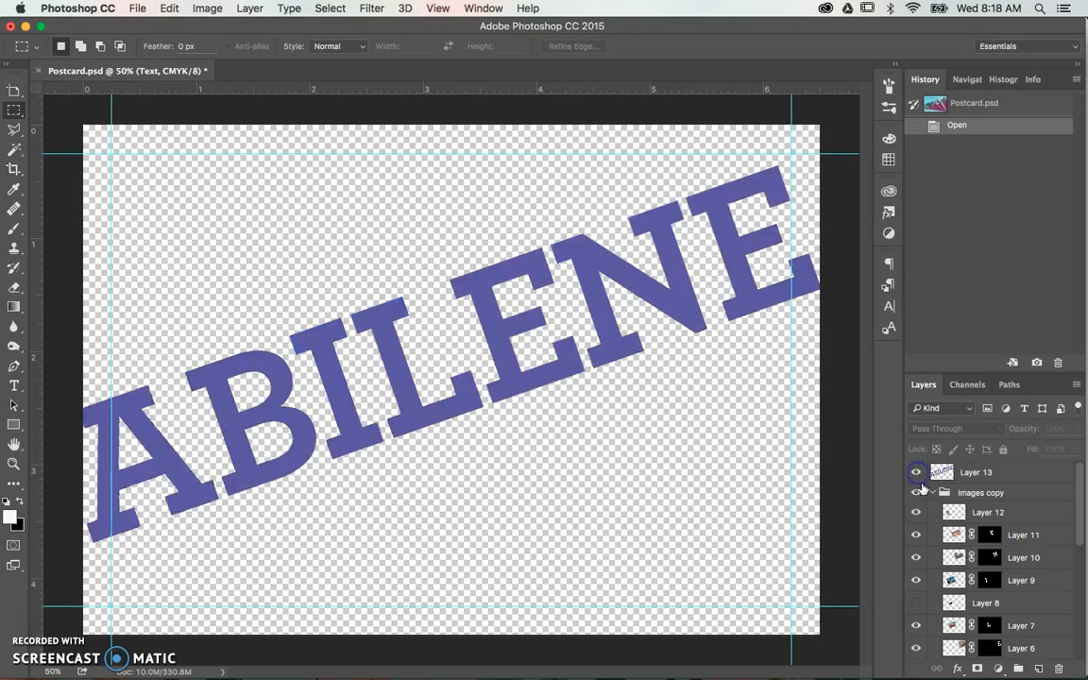
left_click(934, 494)
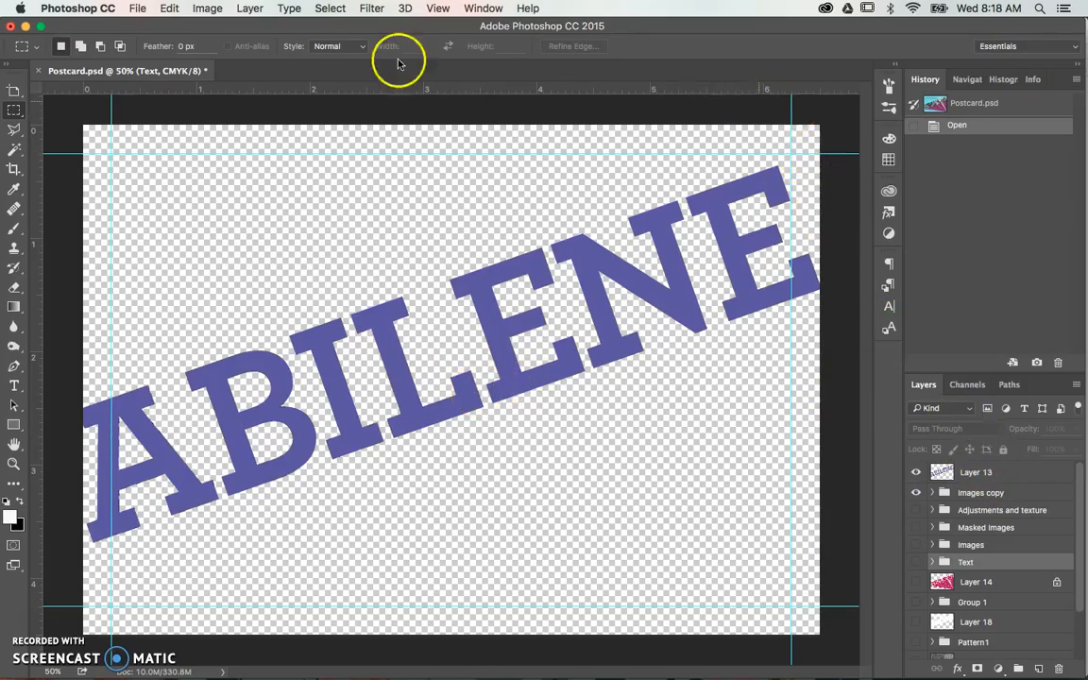
left_click_drag(38, 214, 129, 212)
key("super+z")
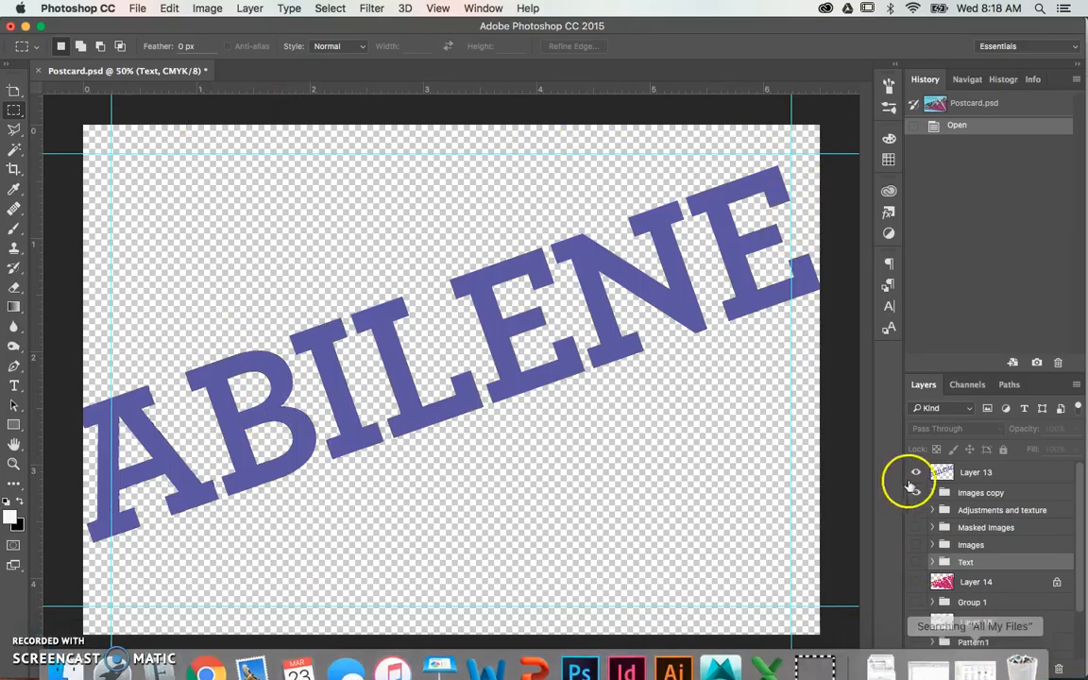
- Expand the Images copy group, select its masked Layer 11, and hide Layer 13 to expose the photo-filled letters
left_click(966, 471)
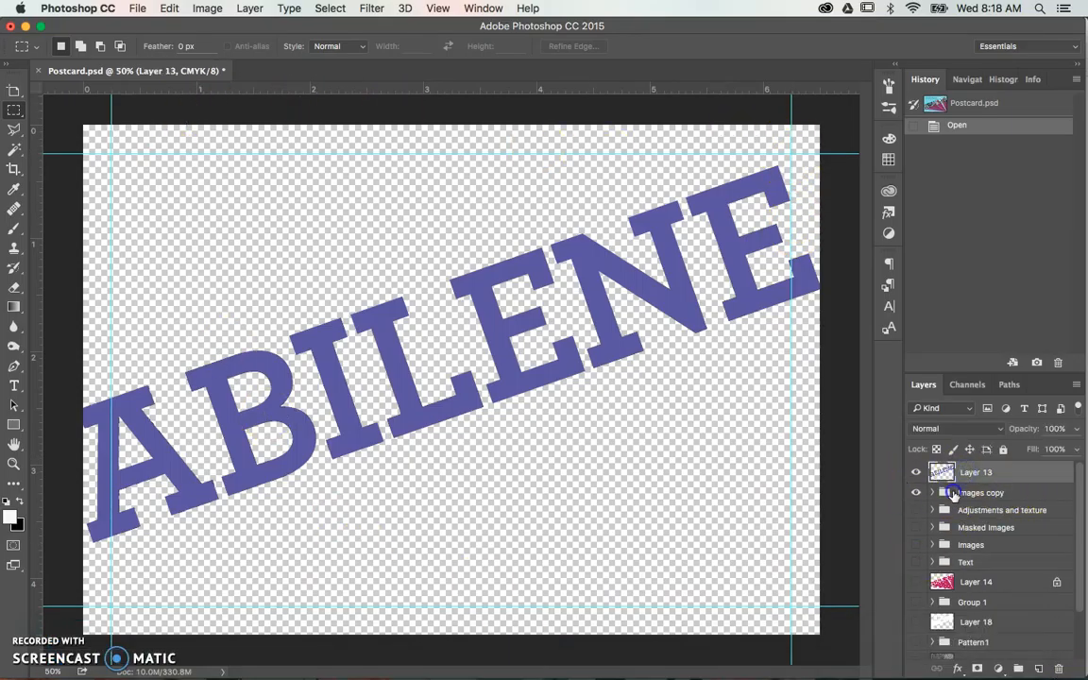
left_click(954, 493)
left_click(931, 494)
scroll(965, 520, "down", 1)
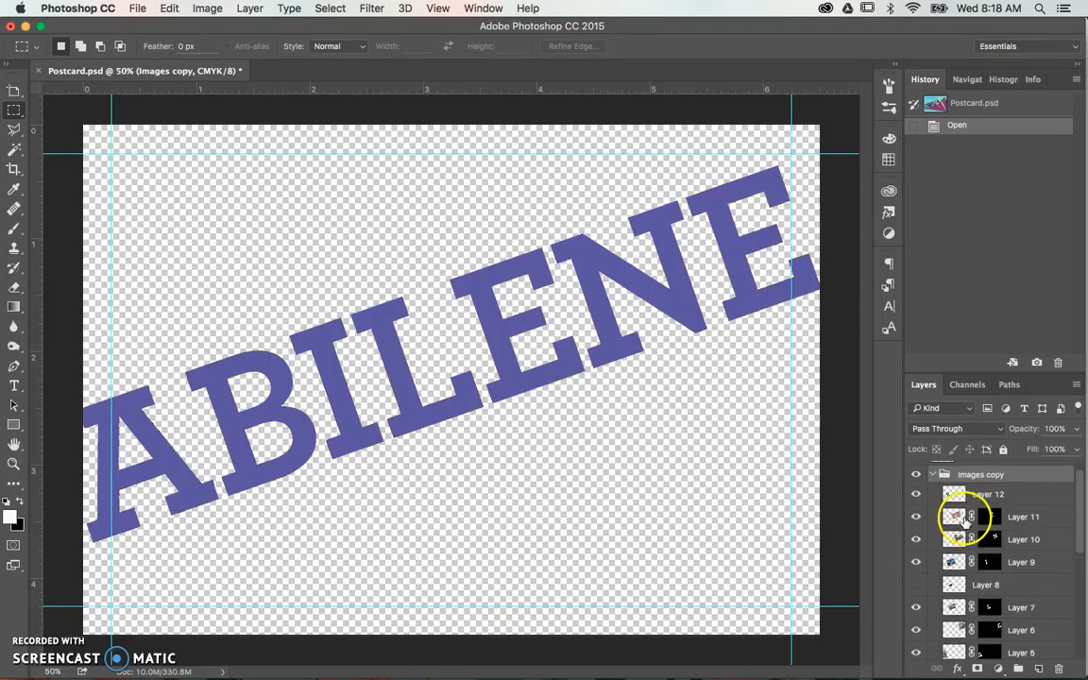
left_click(955, 516)
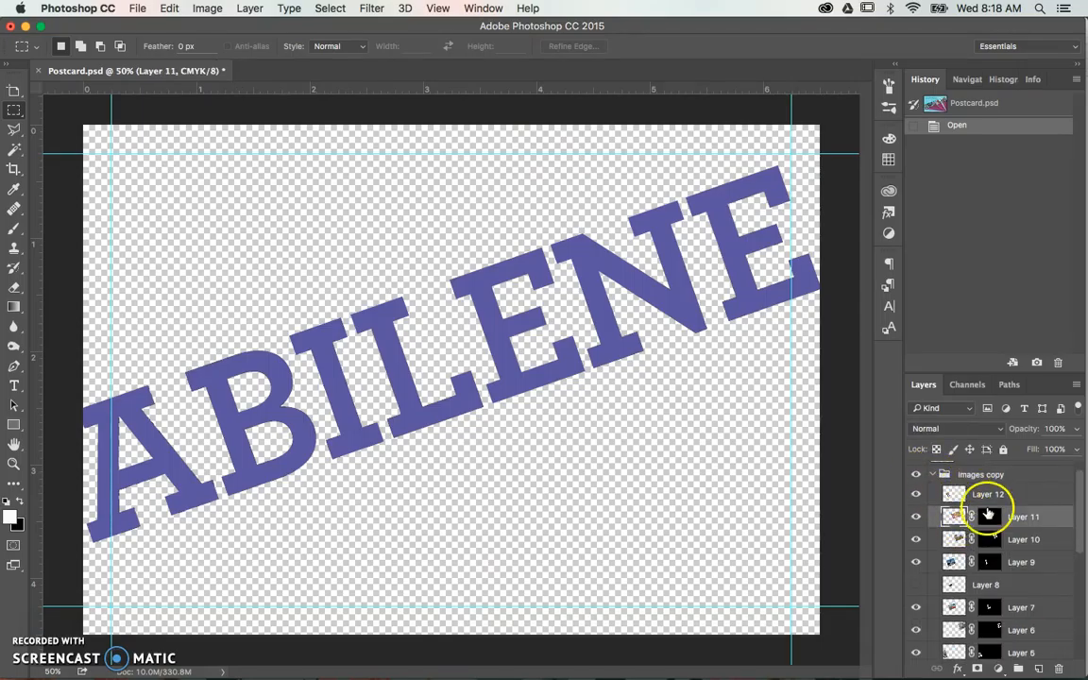
scroll(986, 510, "up", 1)
left_click(921, 473)
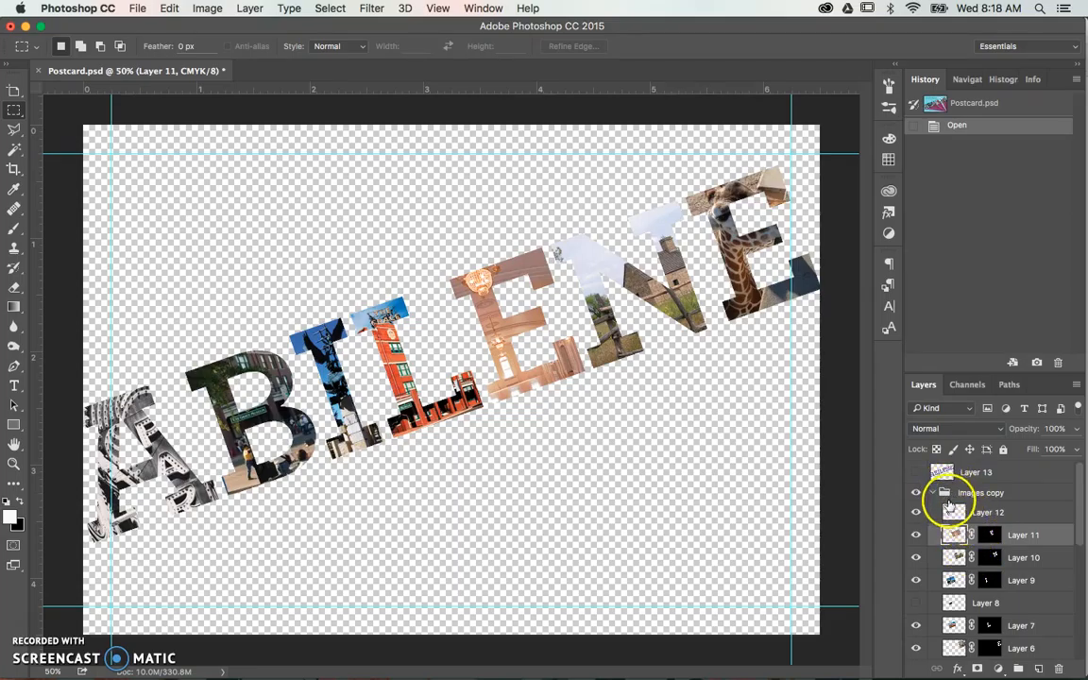
- Preview the unmasked photo on Layer 4 in the Images copy group and hide it again
scroll(955, 522, "down", 2)
scroll(955, 522, "down", 2)
left_click(952, 566)
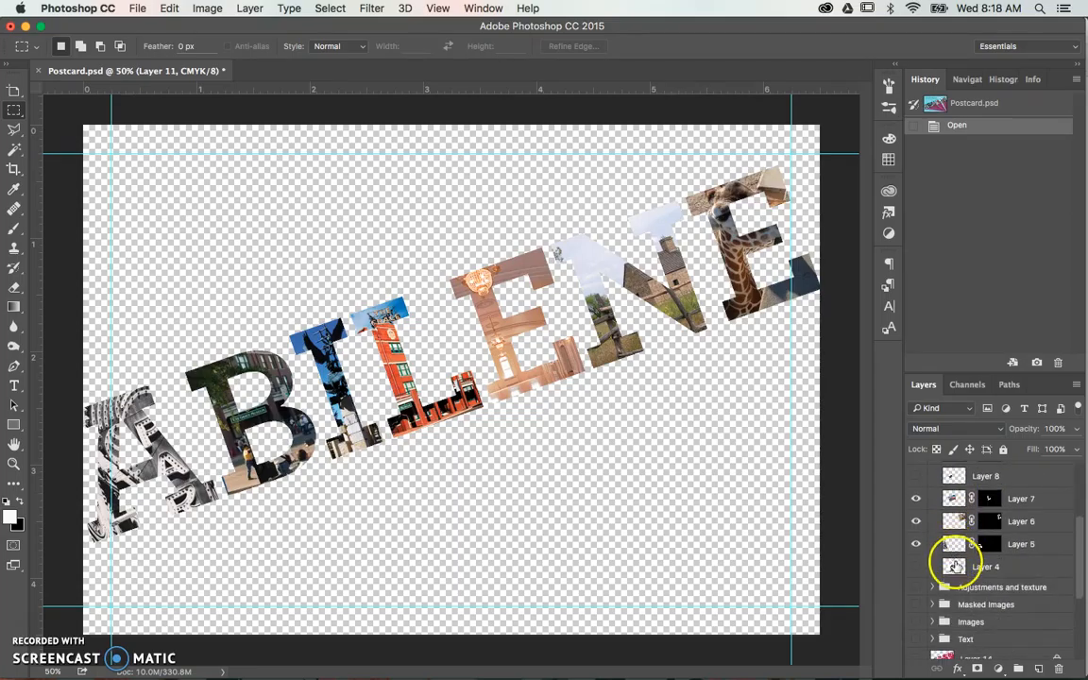
left_click(916, 567)
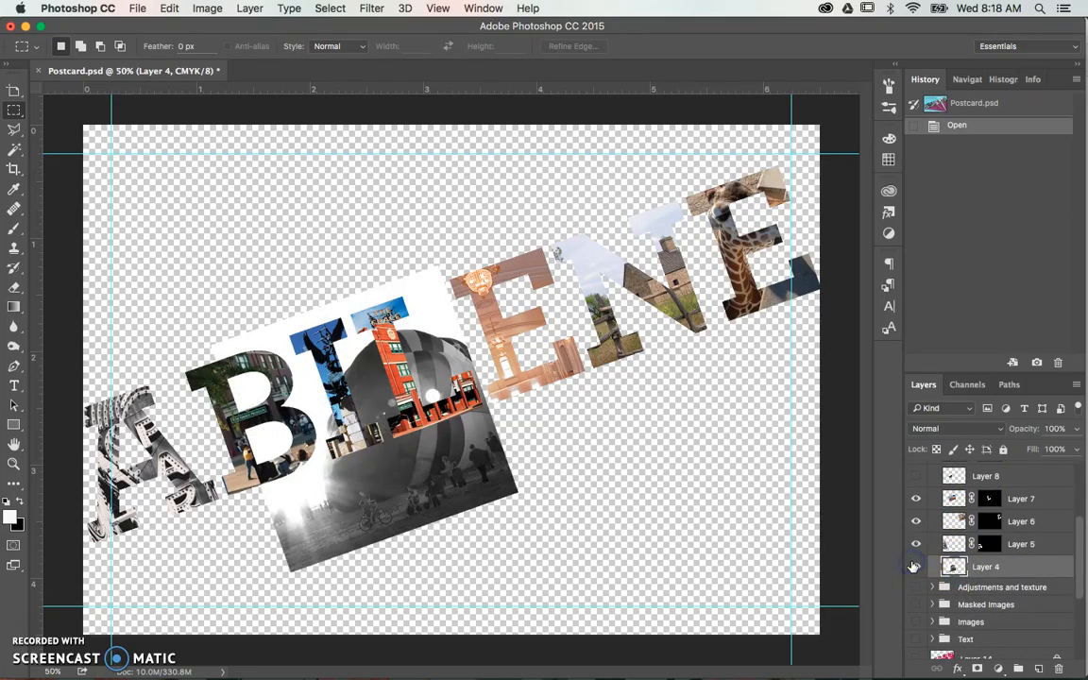
left_click(914, 566)
left_click(915, 566)
scroll(1025, 537, "up", 5)
scroll(1025, 538, "down", 5)
left_click(918, 567)
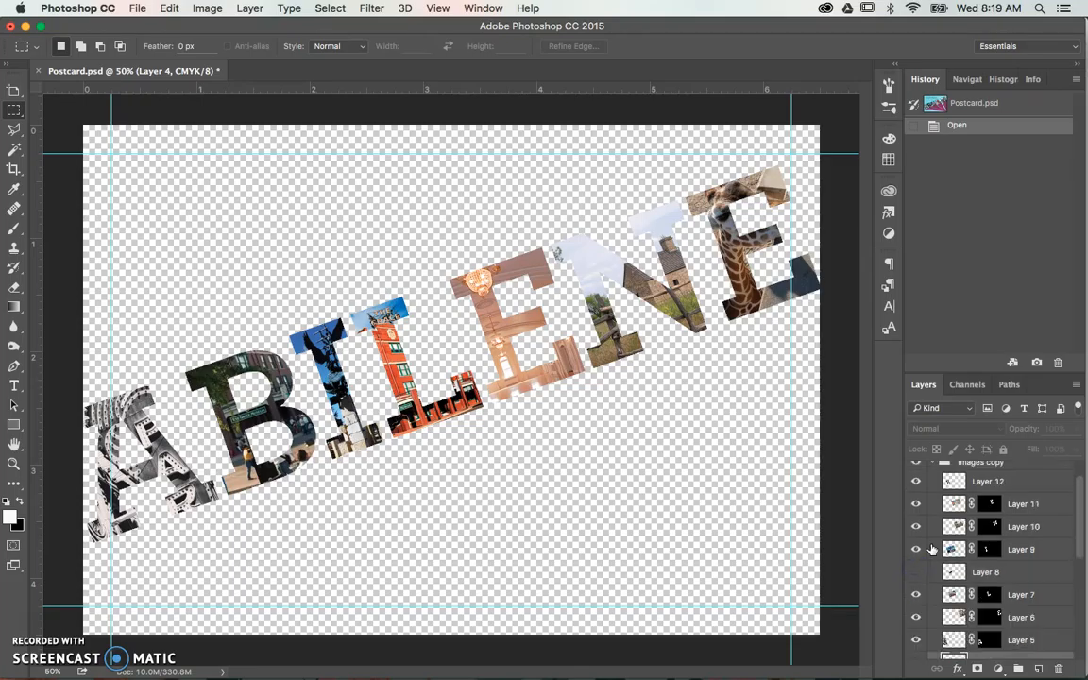
- Hide the Images copy group, and show and expand the Images group
scroll(930, 548, "up", 3)
left_click(915, 493)
scroll(930, 555, "down", 4)
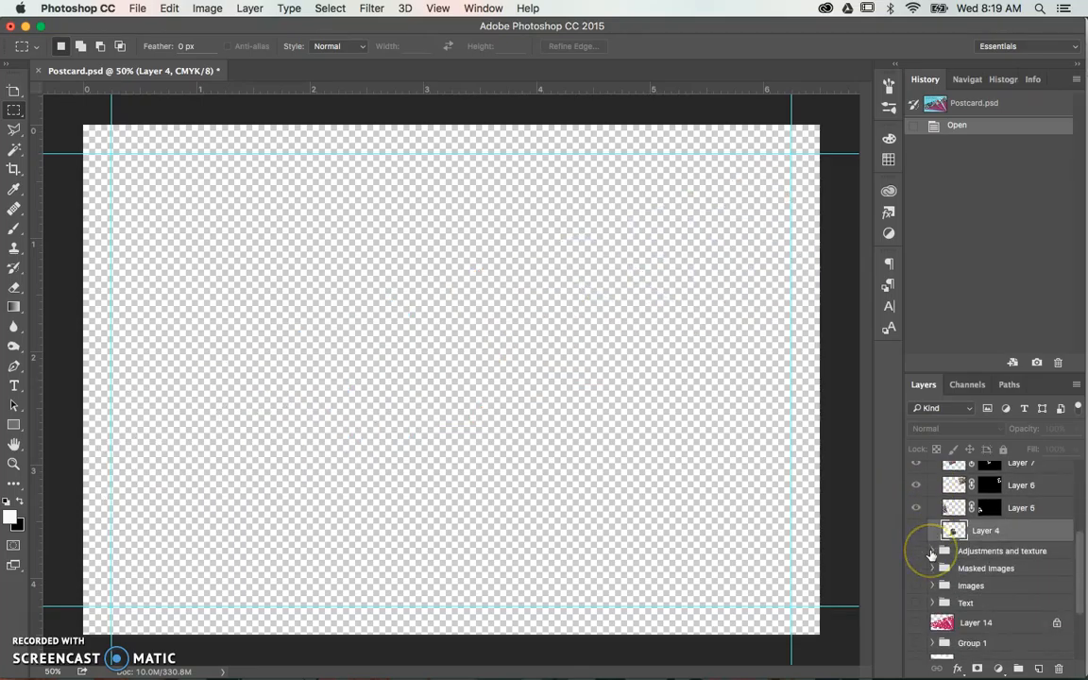
left_click(920, 585)
left_click(932, 586)
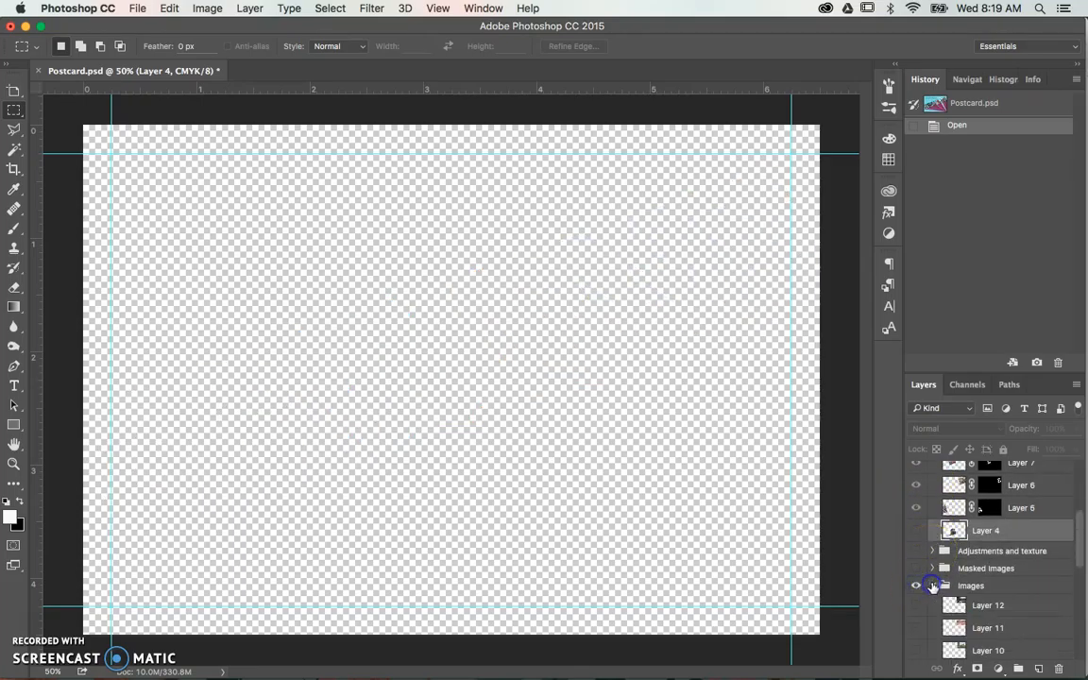
- Show Layers 12 and 11 in the Images group and toggle Layer 12 to compare the street and ballroom photos
scroll(931, 567, "down", 3)
left_click(917, 510)
left_click(914, 519)
left_click(915, 511)
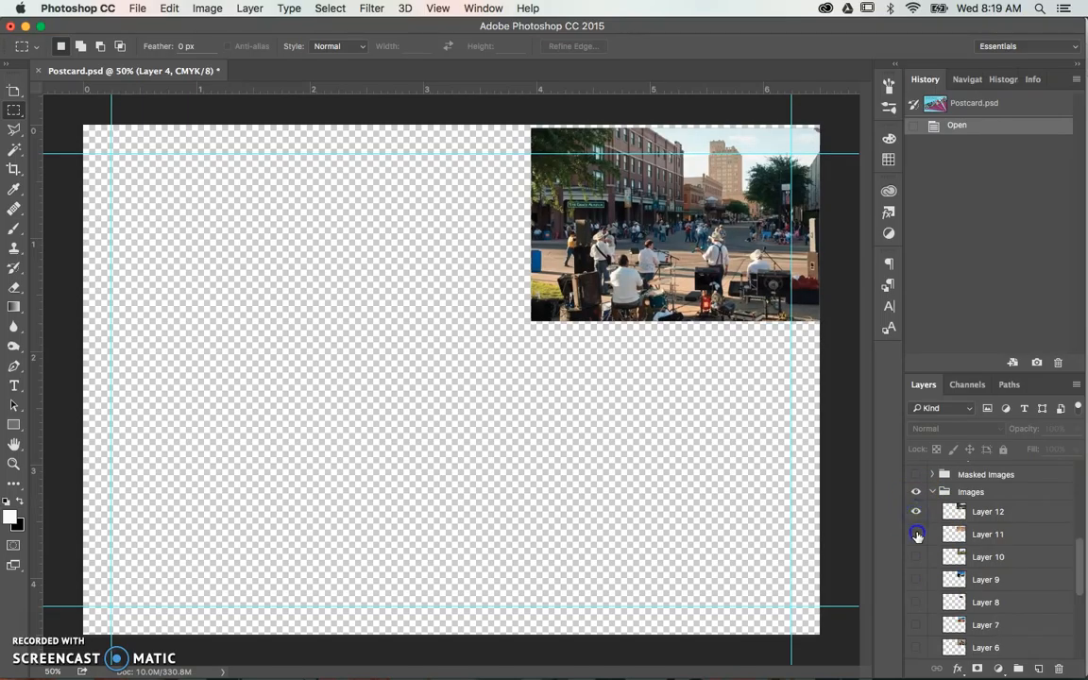
left_click(916, 512)
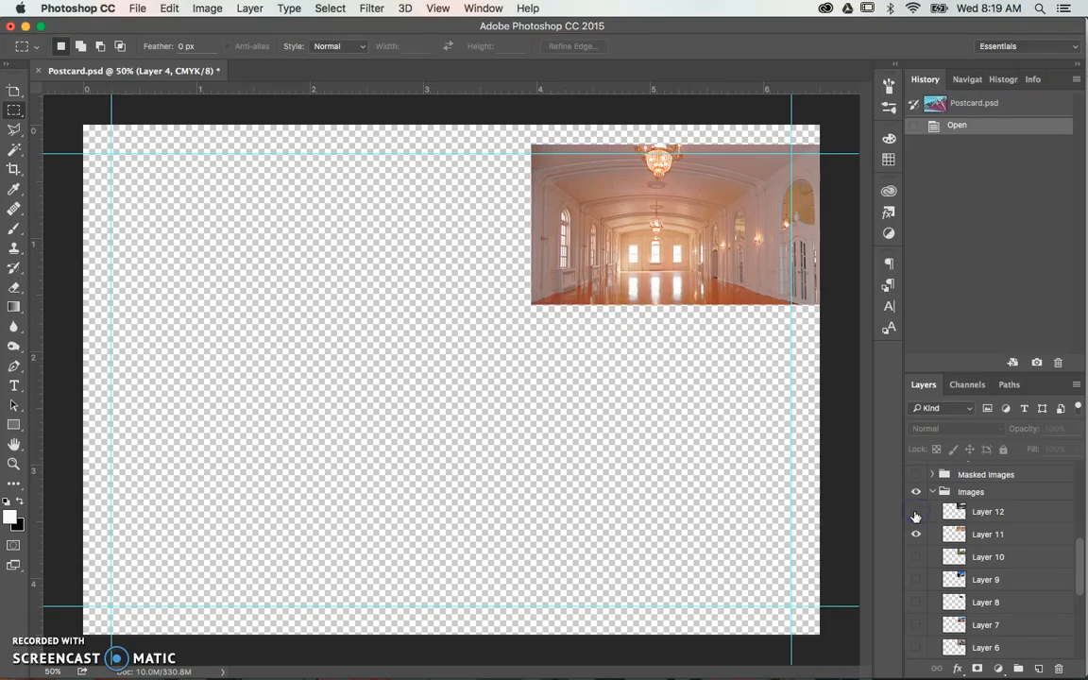
left_click(915, 512)
- Preview the farmhouse photo on Layer 10 beneath Layers 12 and 11, and hide all three photos
left_click(915, 556)
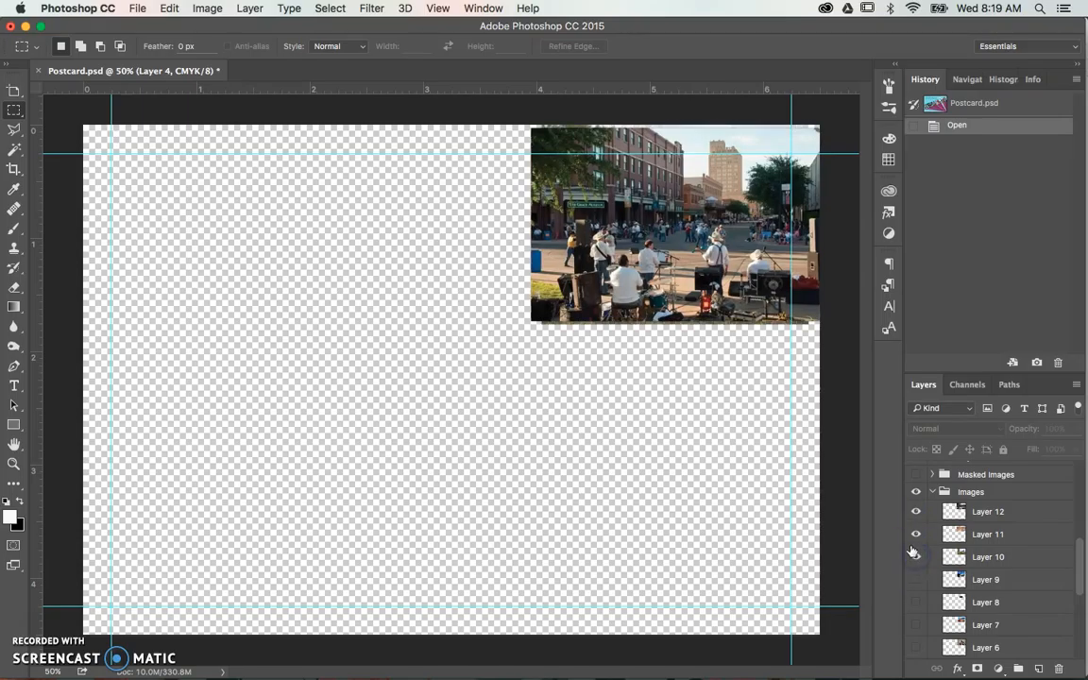
left_click(916, 512)
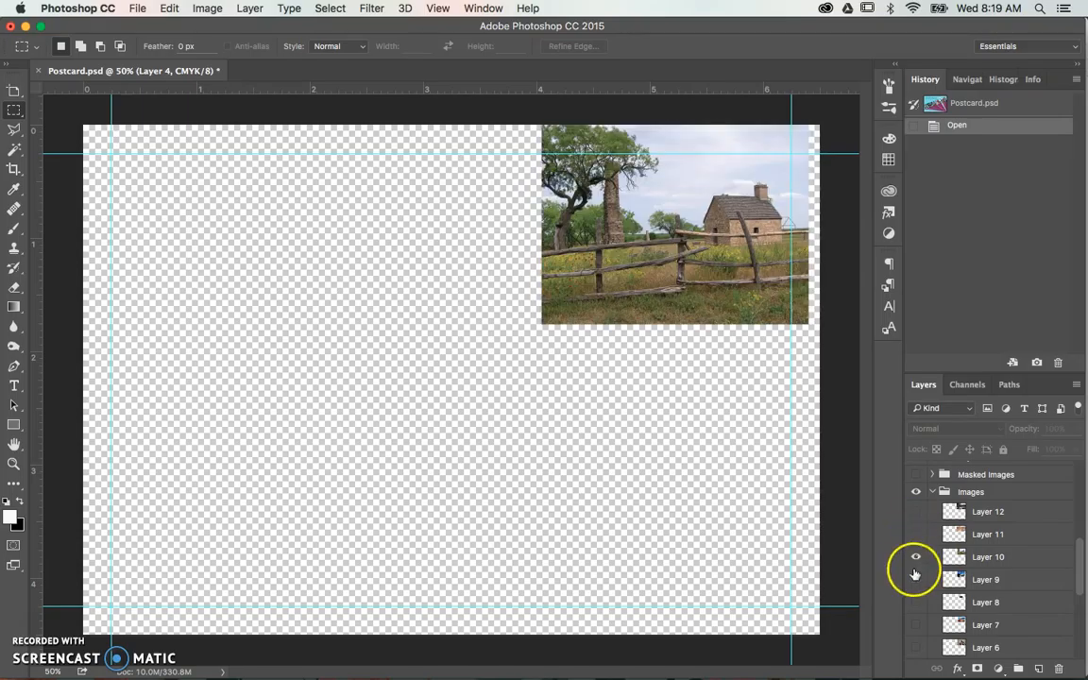
left_click(915, 534)
left_click(916, 512)
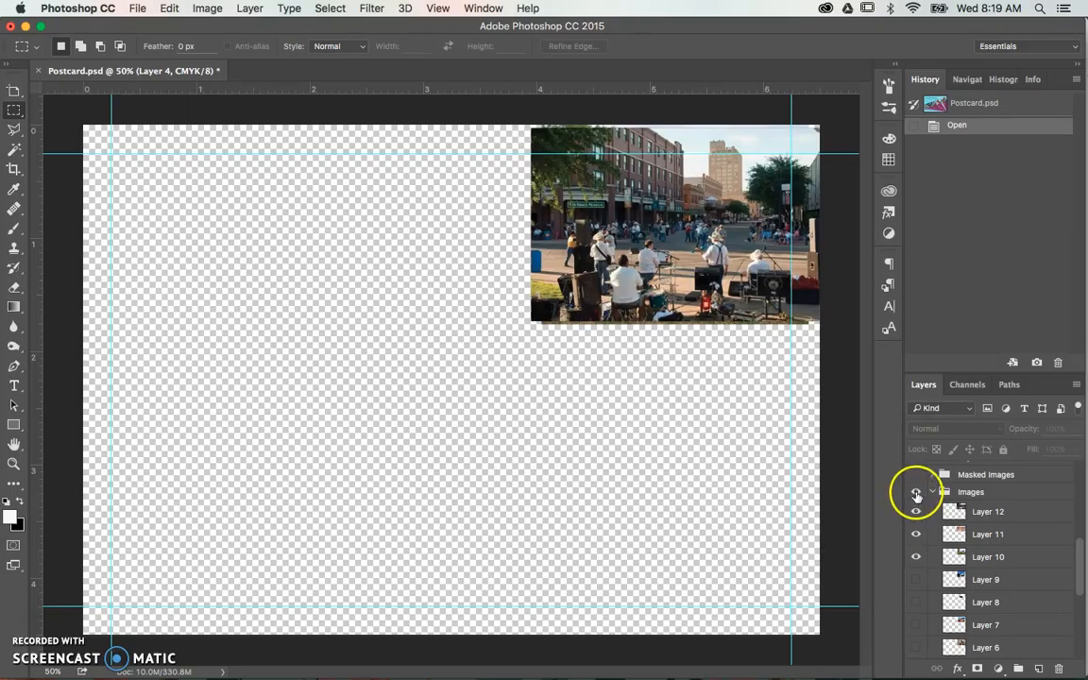
left_click(916, 512)
left_click(915, 534)
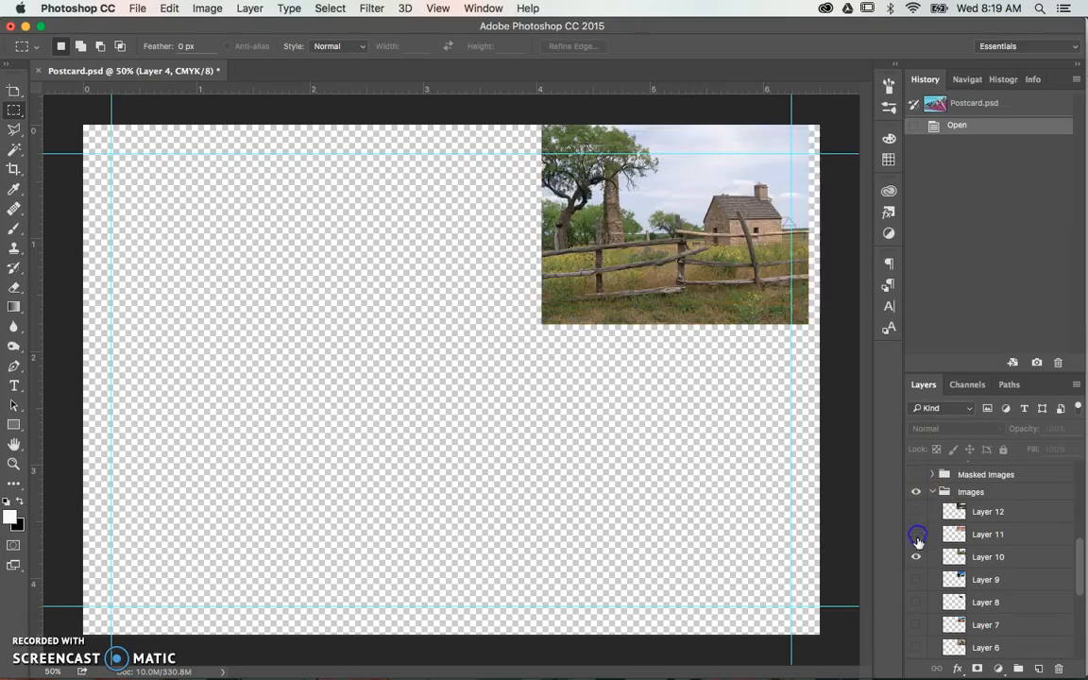
left_click(916, 557)
- Collapse the Images group and show Layer 13 with the purple ABILENE lettering
scroll(922, 560, "up", 3)
left_click(933, 561)
scroll(1031, 565, "up", 3)
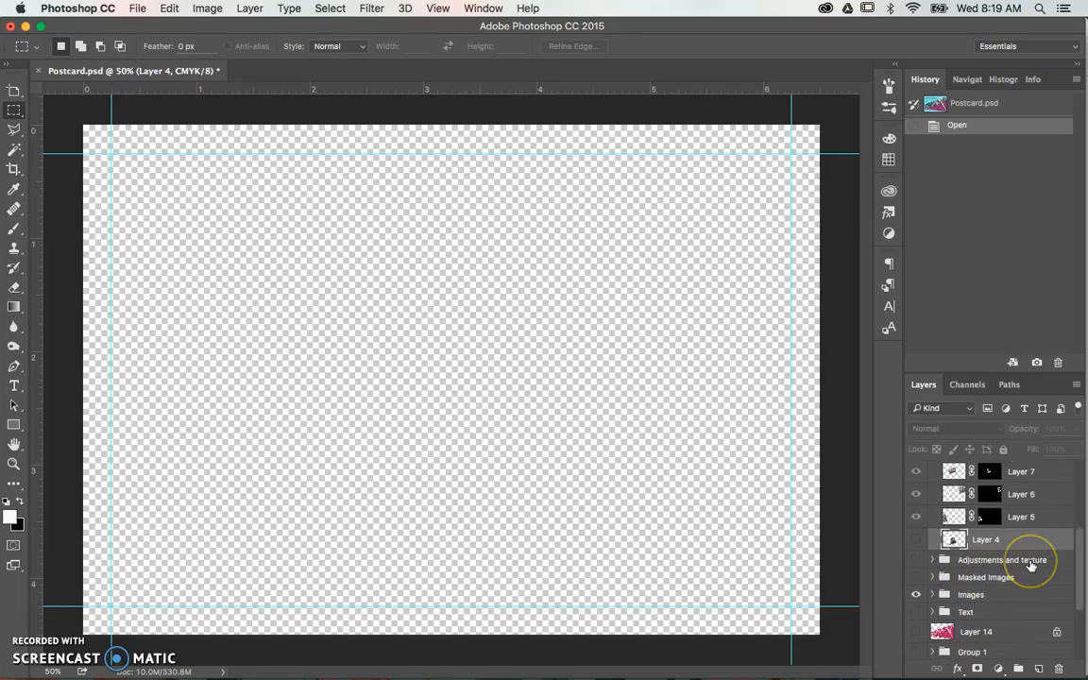
scroll(1032, 565, "up", 2)
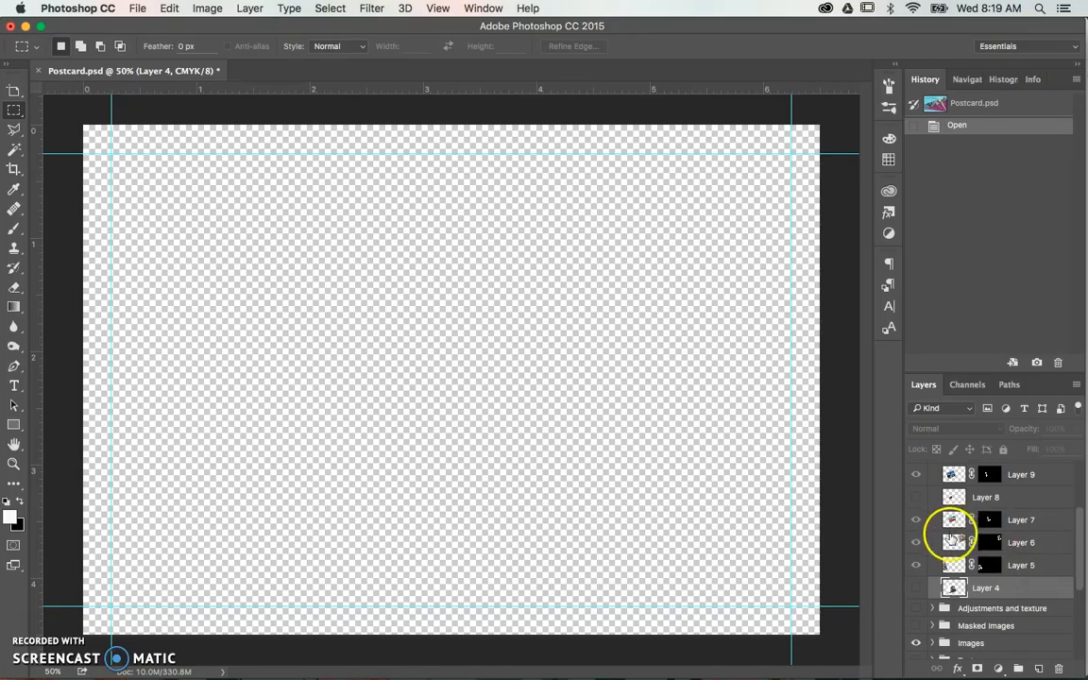
scroll(994, 544, "down", 3)
scroll(982, 493, "up", 4)
scroll(982, 494, "up", 3)
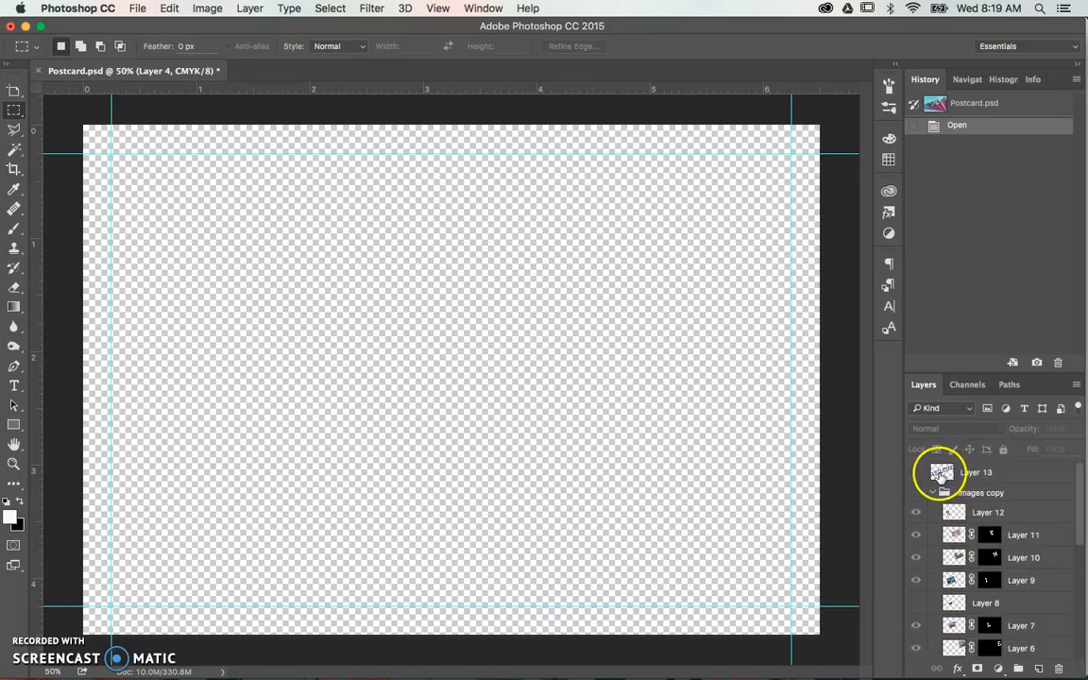
left_click(917, 474)
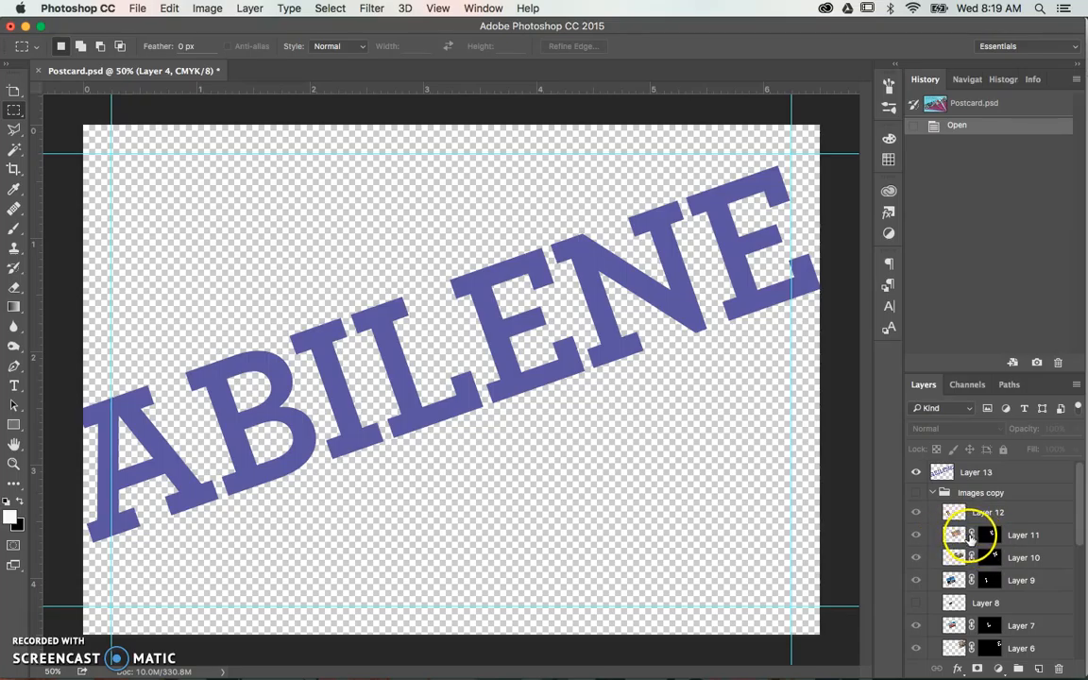
- Show the Images copy group and hide the purple lettering on Layer 13
left_click(915, 494)
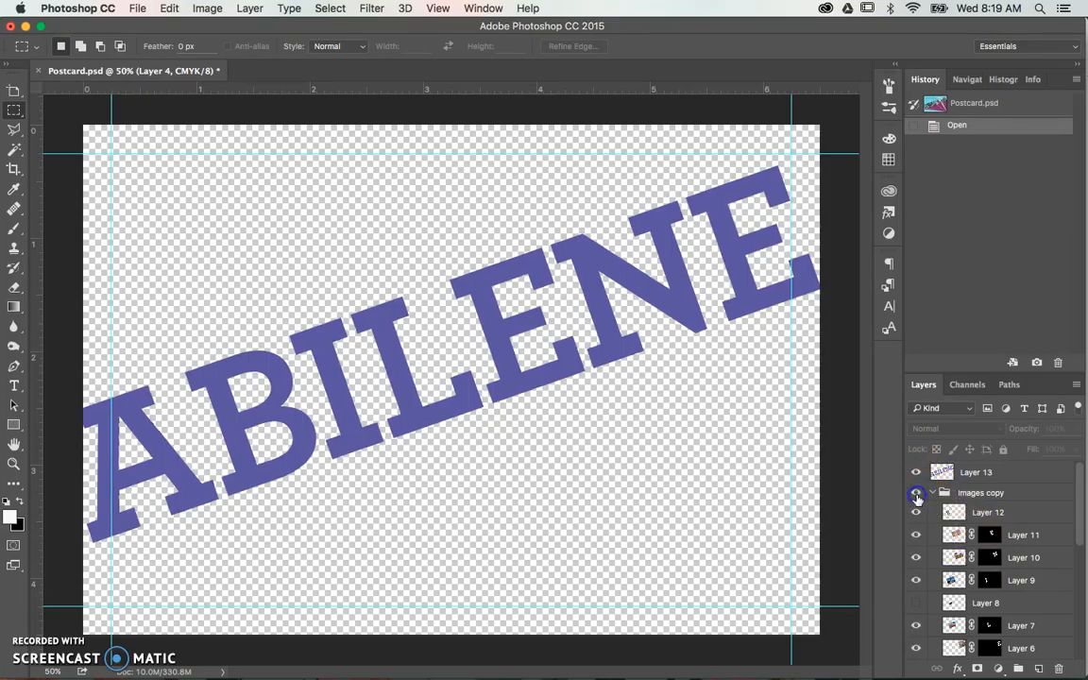
left_click(915, 475)
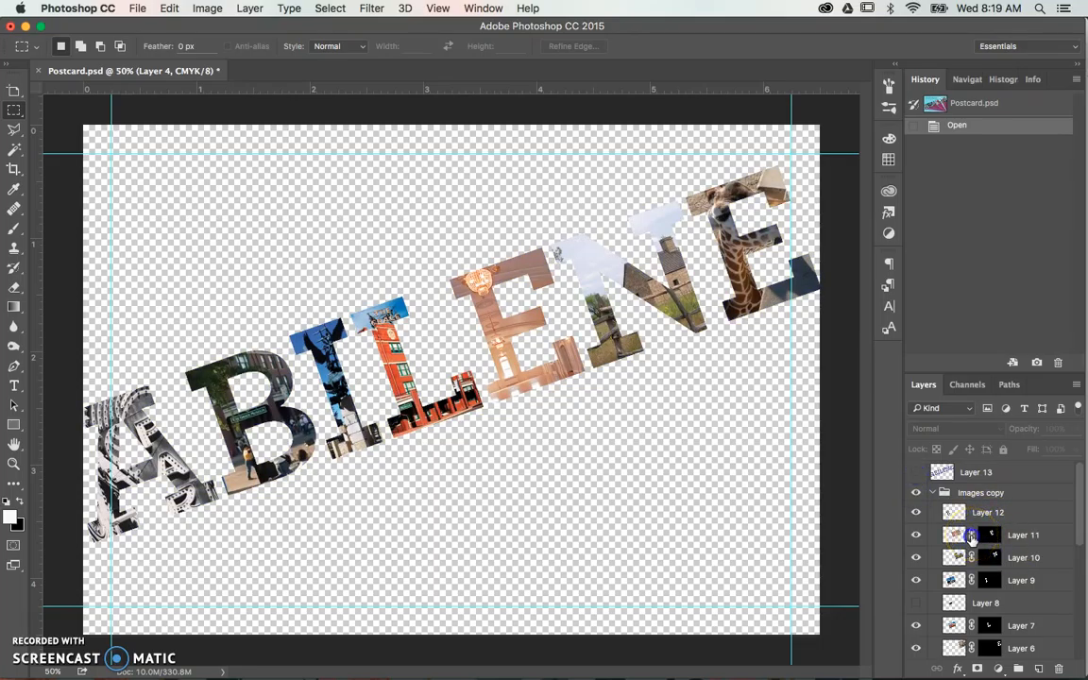
- Unlink the mask from Layer 11's photo and nudge only the photo down with the Move tool
left_click(972, 536)
left_click(954, 535)
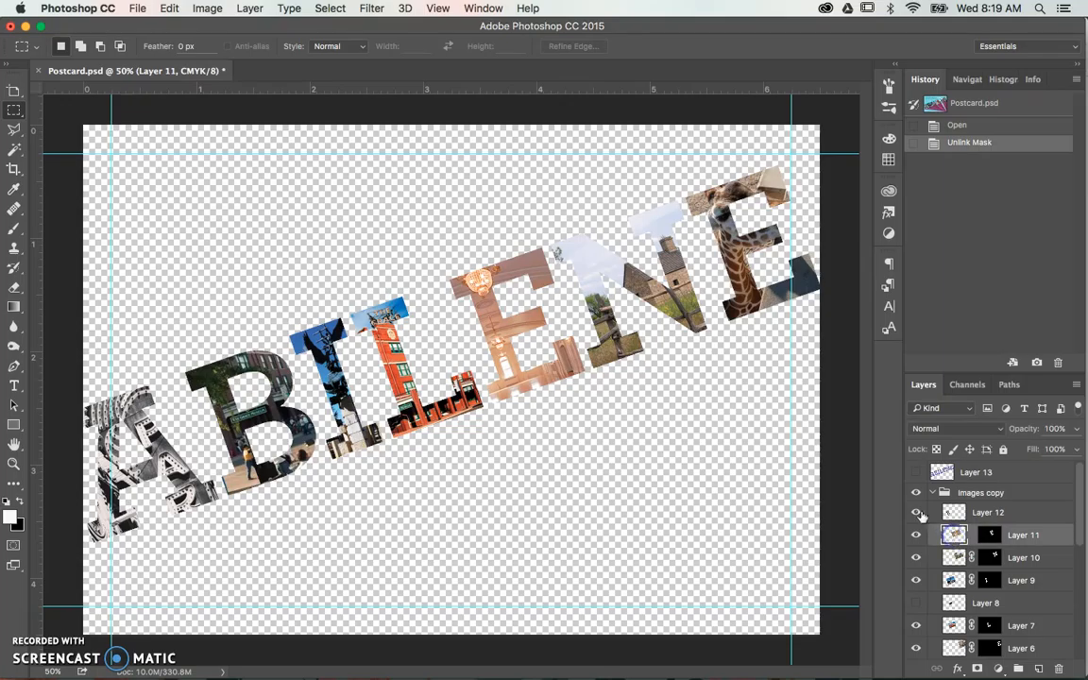
left_click(15, 92)
right_click(15, 92)
left_click(37, 90)
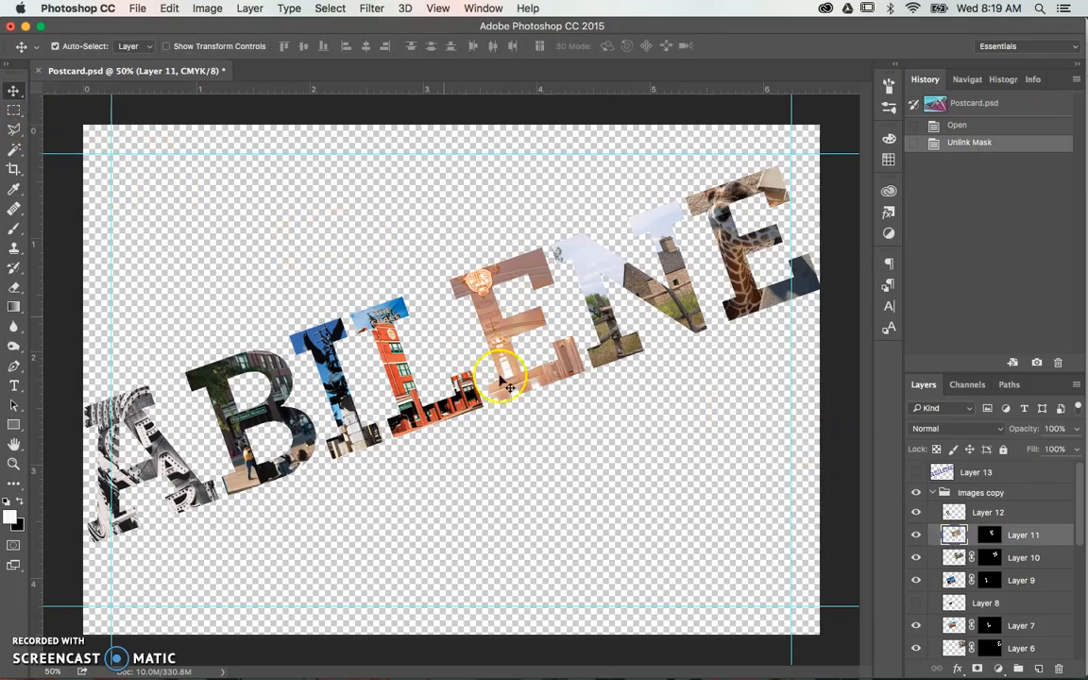
key("Down")
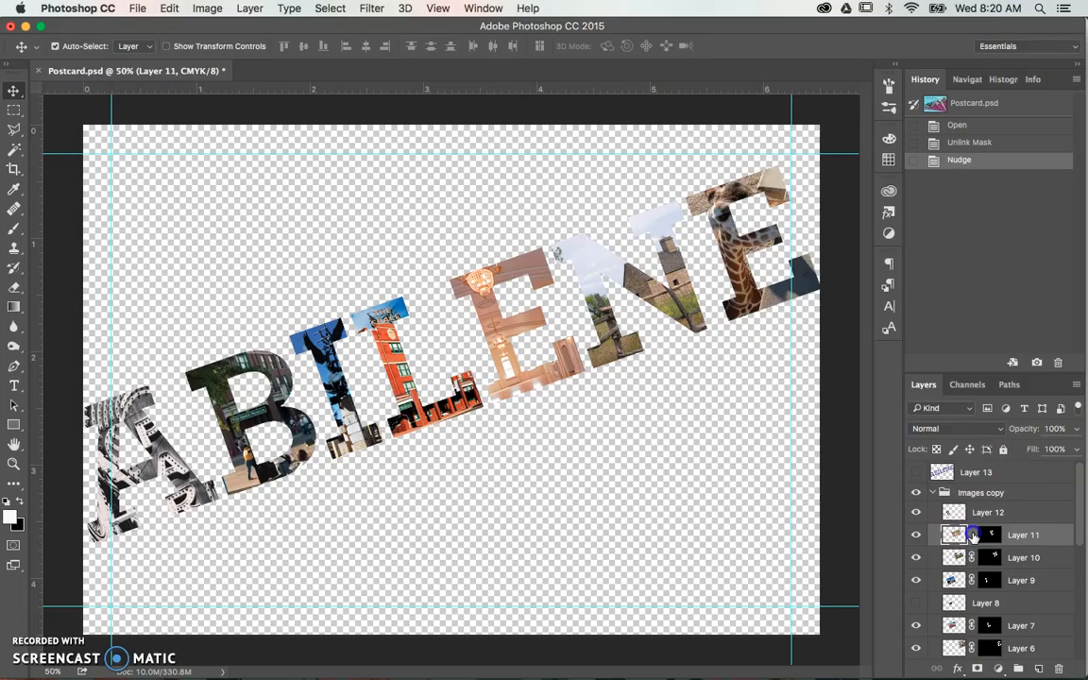
- Relink the mask to Layer 11's photo and nudge the photo and mask down together
left_click(972, 535)
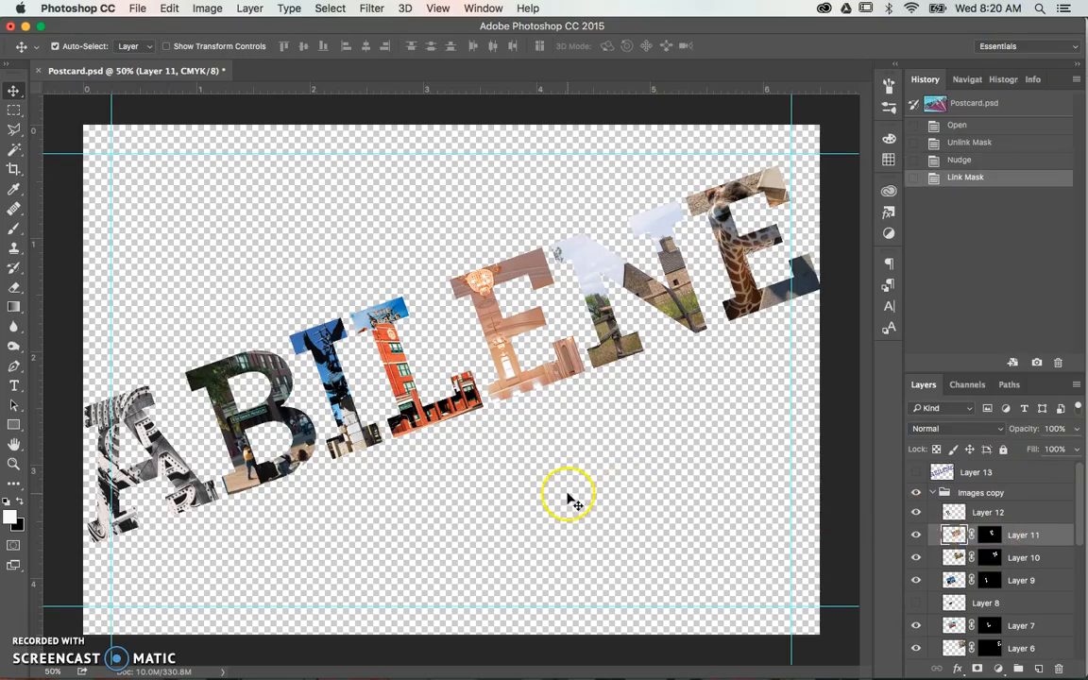
key("Down")
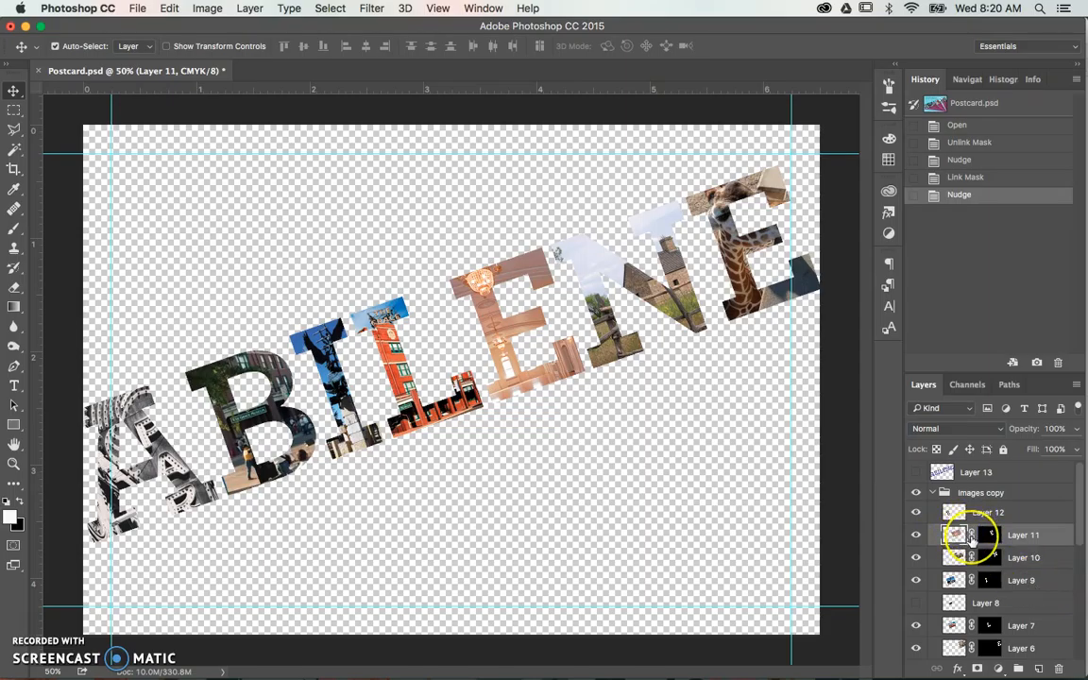
- Review the masked photo layers in the Images copy group and the layer groups beneath them
scroll(973, 539, "down", 1)
scroll(973, 538, "down", 2)
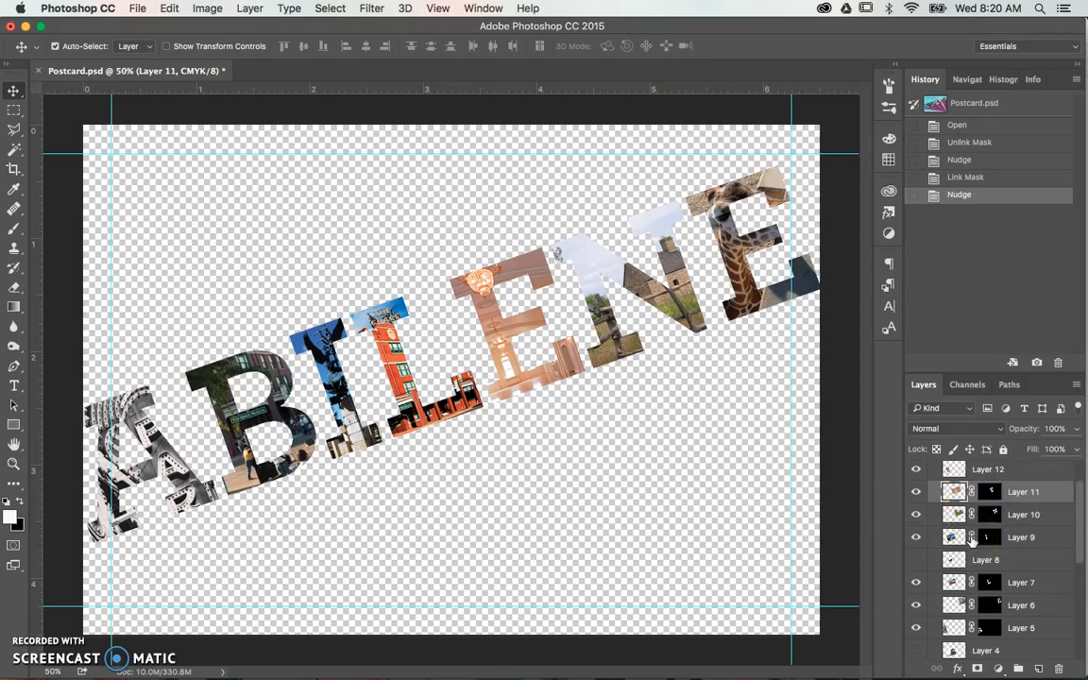
scroll(973, 538, "down", 3)
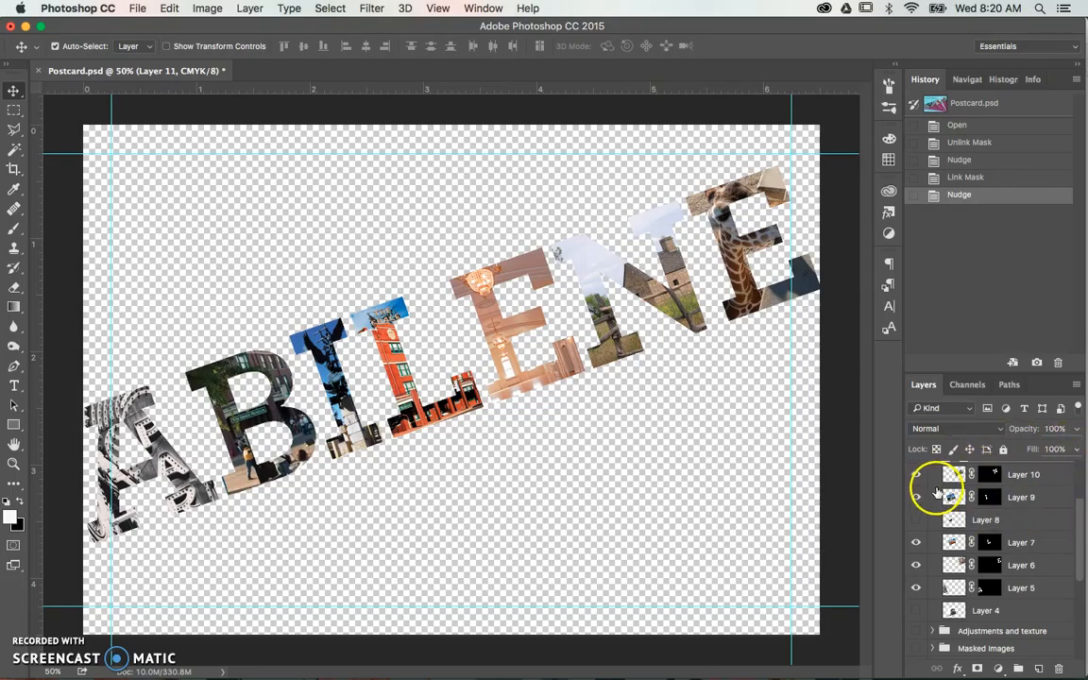
left_click_drag(529, 352, 477, 258)
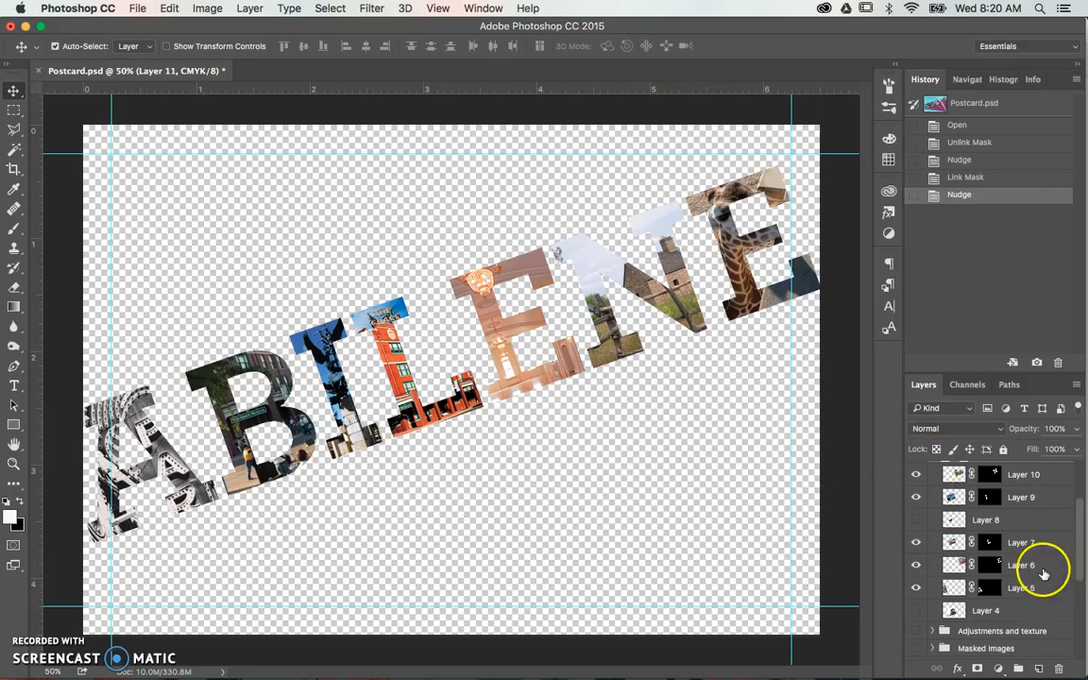
scroll(1044, 573, "down", 2)
scroll(1044, 573, "up", 3)
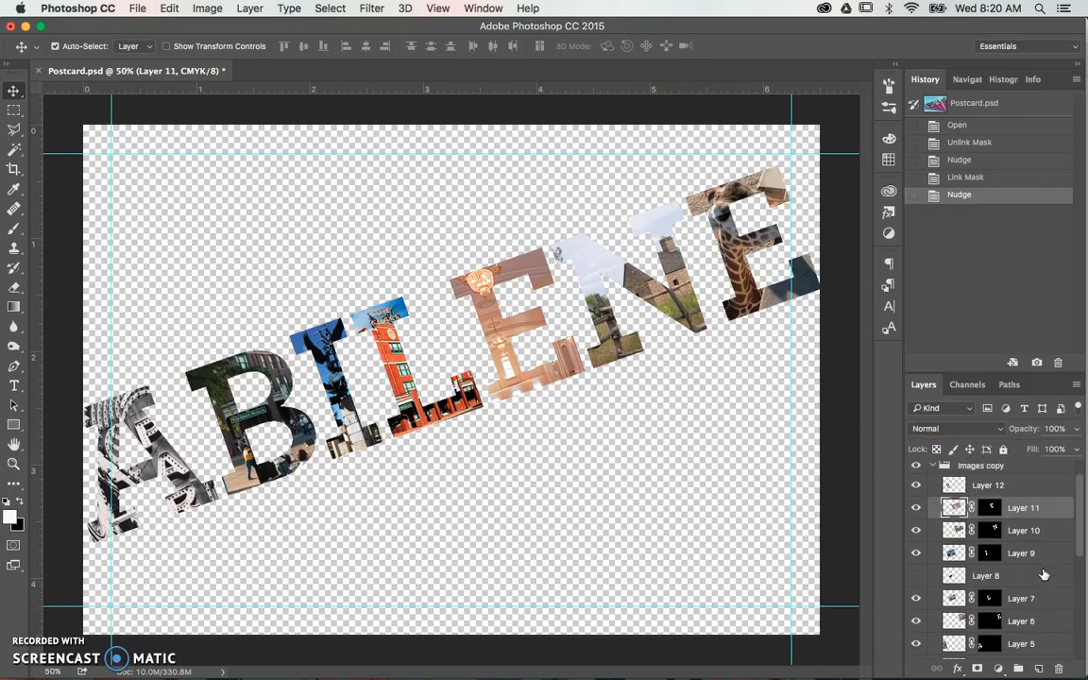
scroll(1044, 574, "down", 3)
scroll(1044, 573, "down", 1)
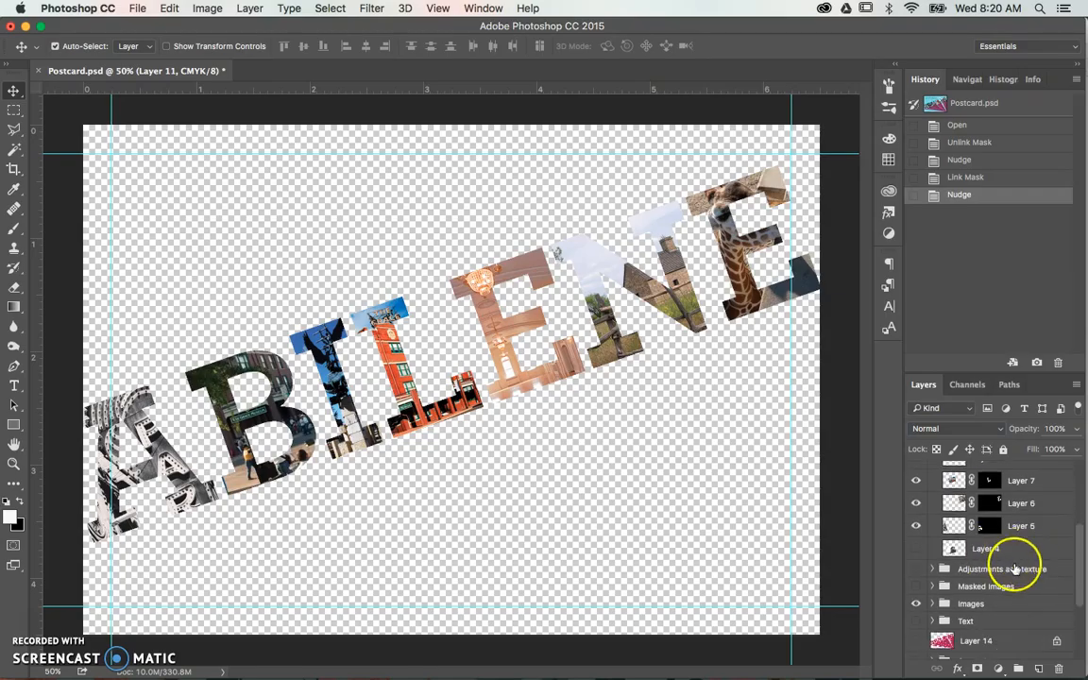
scroll(996, 539, "up", 6)
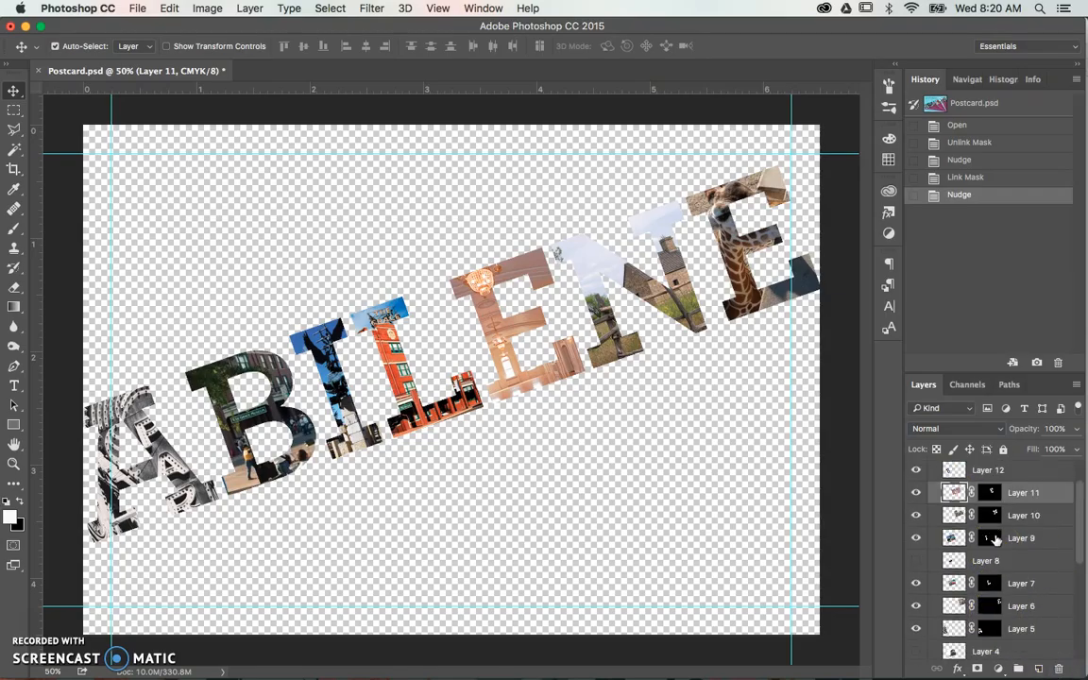
- Collapse and hide the Images copy group, and expand the Images group
left_click(931, 494)
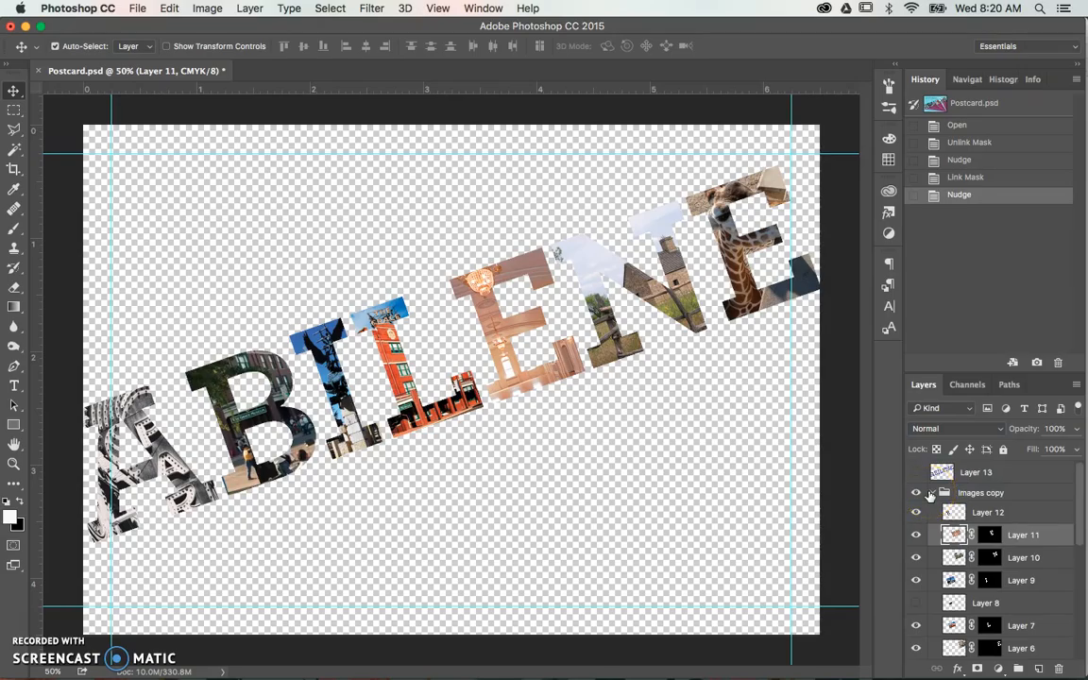
left_click(930, 495)
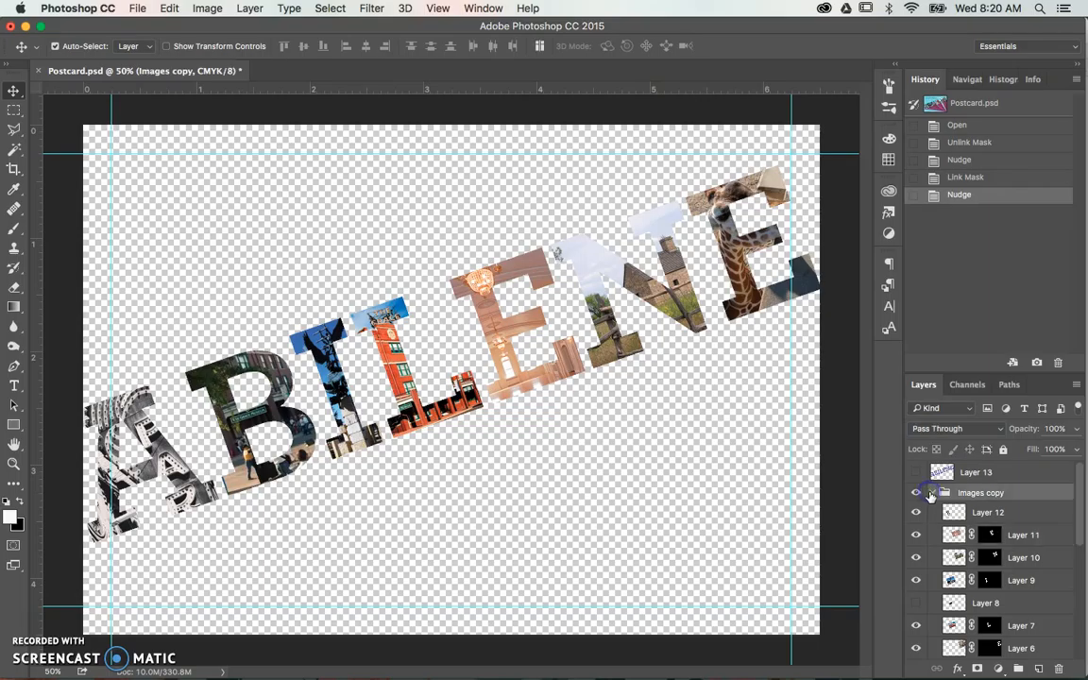
left_click(933, 495)
scroll(971, 545, "down", 3)
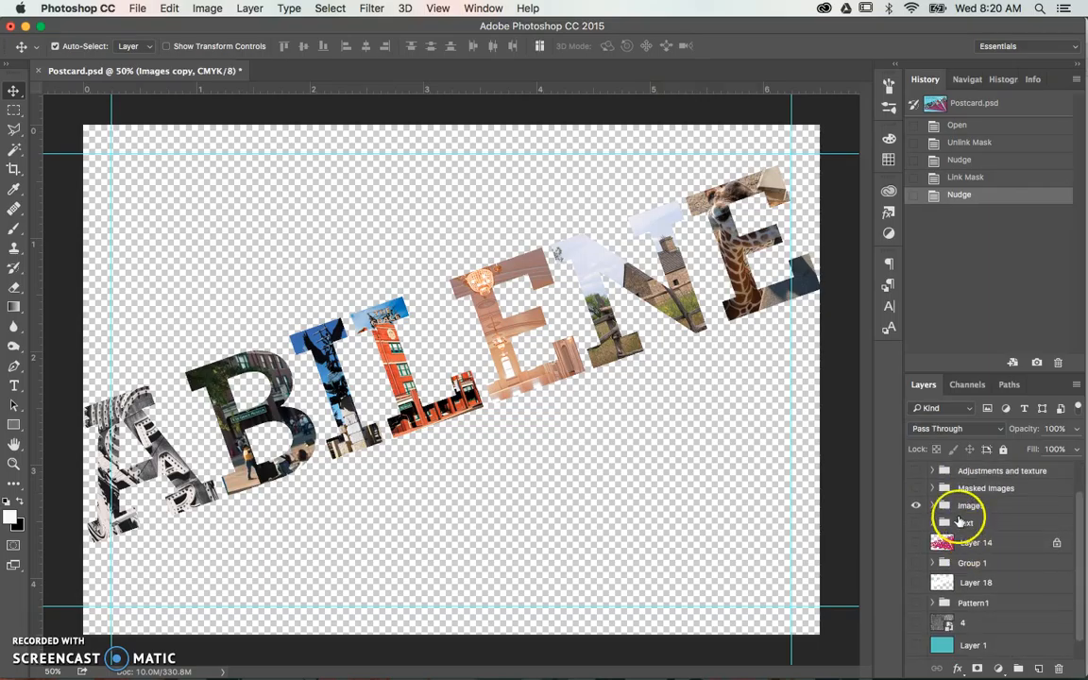
left_click(934, 507)
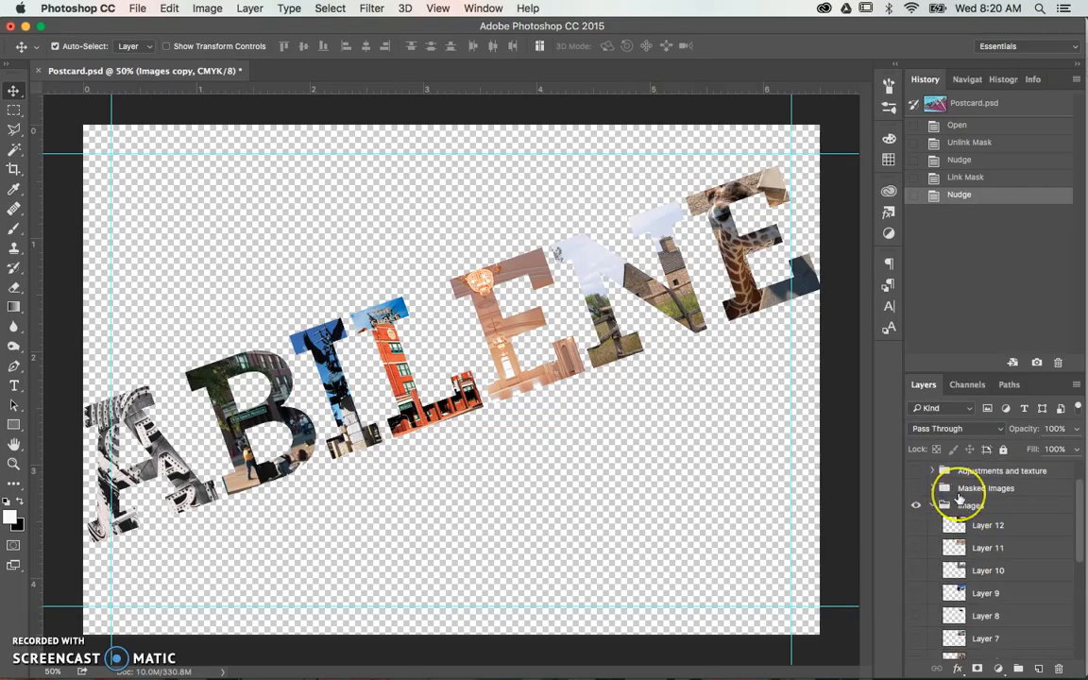
scroll(921, 439, "up", 2)
left_click(914, 492)
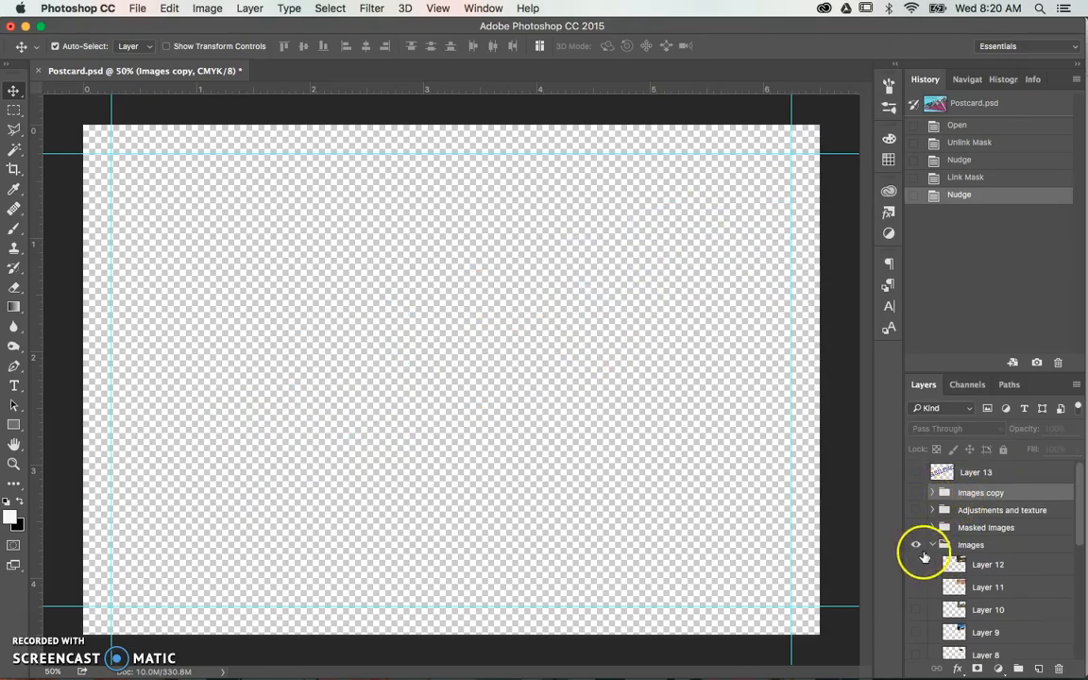
- Show Layer 12 in the Images group and move its street photo to the left half of the canvas
scroll(921, 553, "down", 2)
left_click(916, 530)
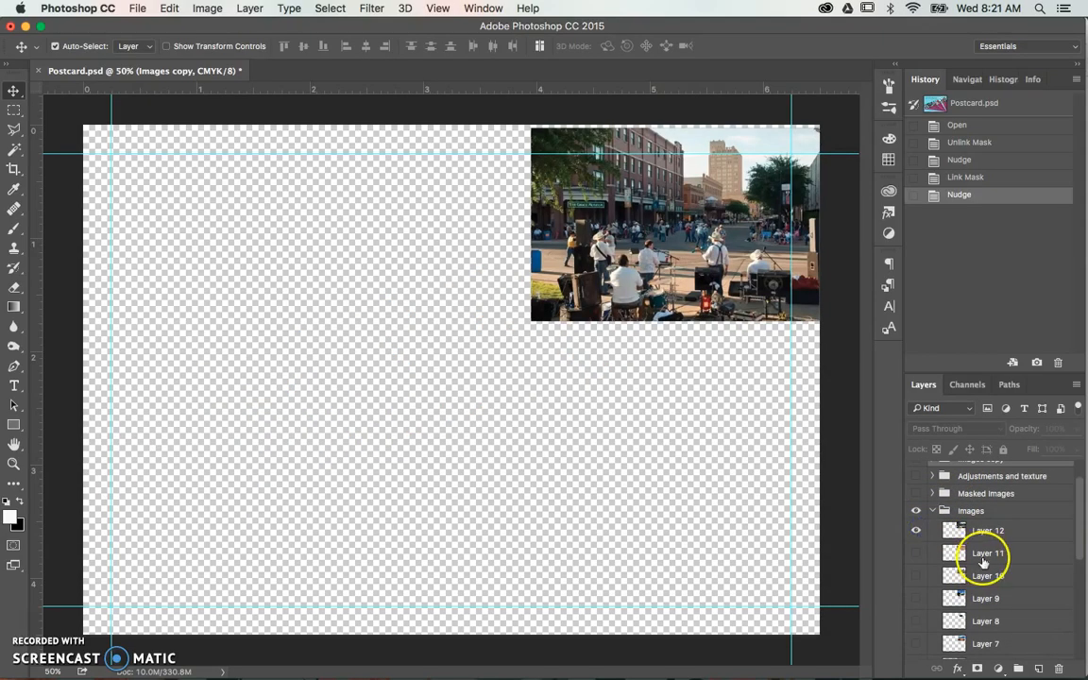
left_click_drag(698, 261, 346, 395)
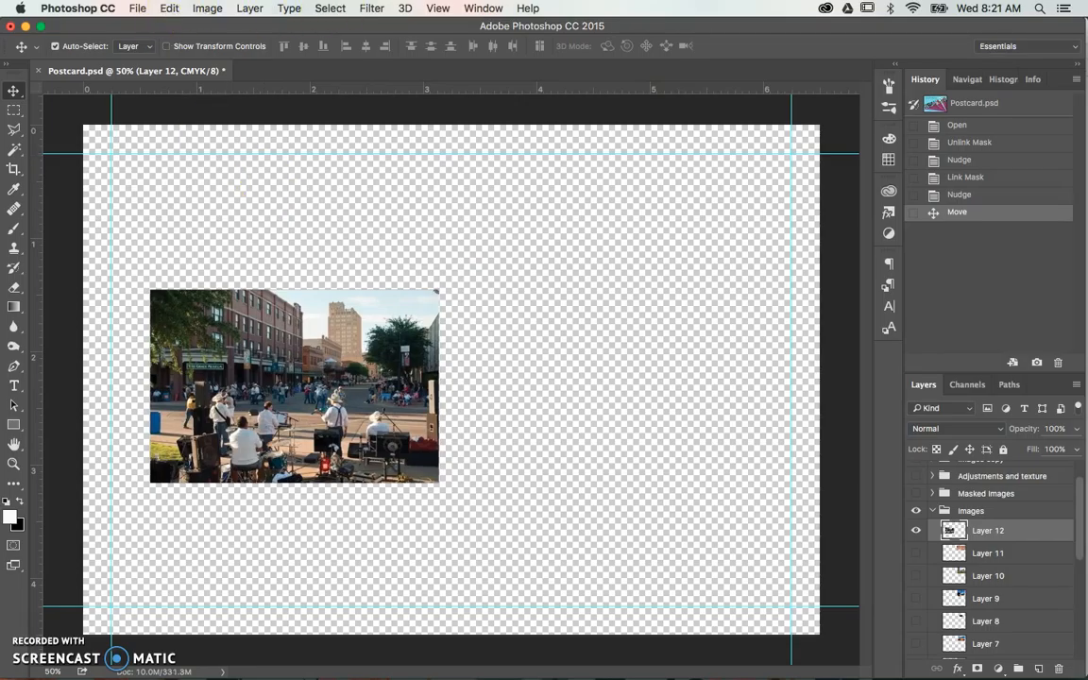
- Rotate the street photo on Layer 12 by about -21.5° with Free Transform to match the lettering's slant
left_click(169, 8)
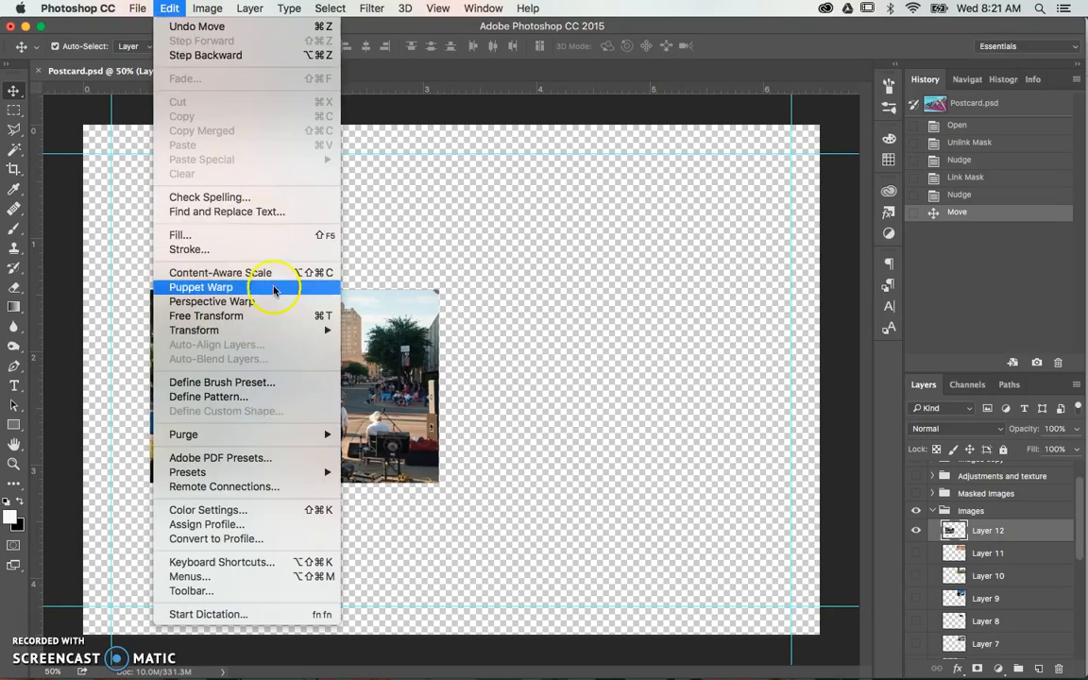
left_click(269, 319)
left_click_drag(448, 289, 414, 227)
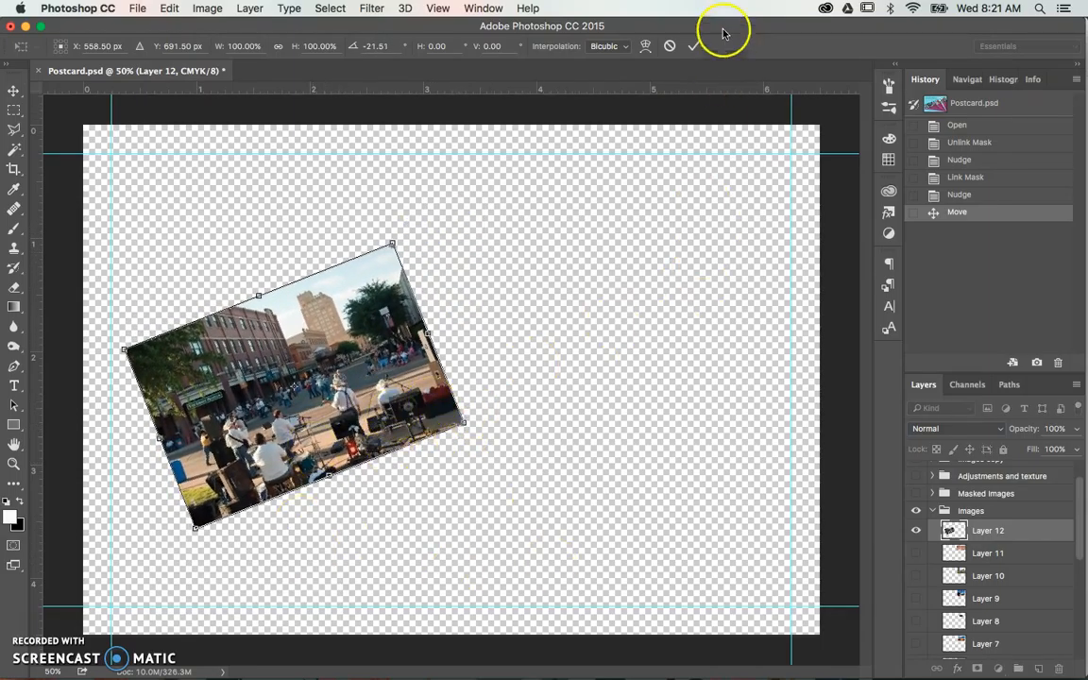
left_click(693, 46)
- Show Layer 13 and move the street photo about 0.3 in left and 0.3 in down beneath the letter B
scroll(1008, 479, "up", 2)
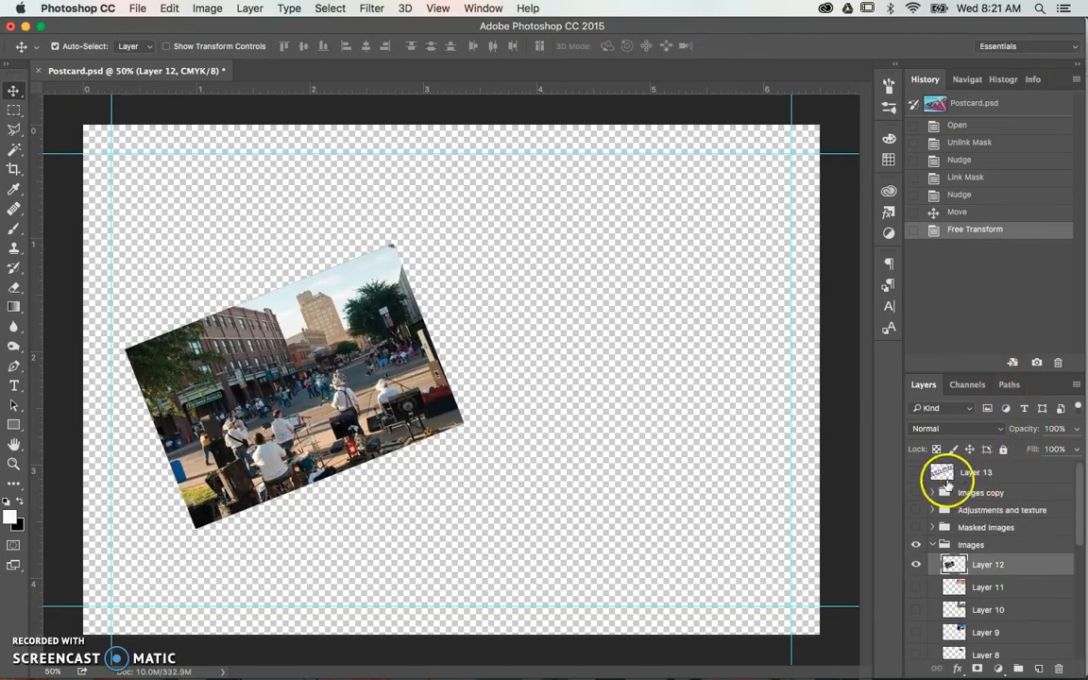
left_click(915, 474)
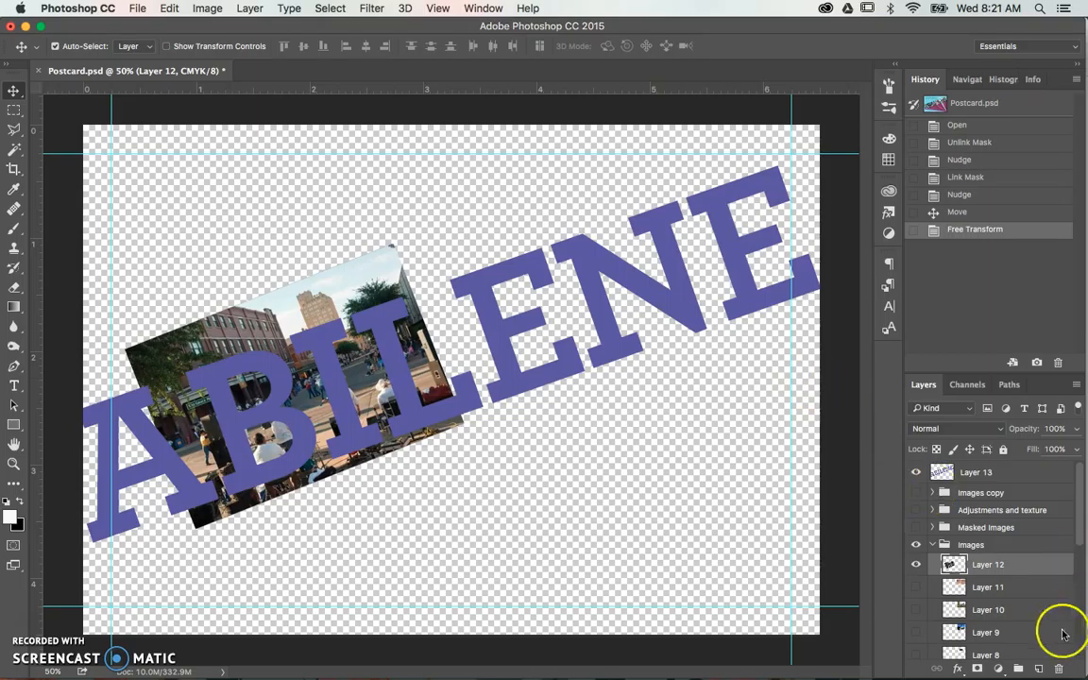
left_click_drag(322, 392, 286, 429)
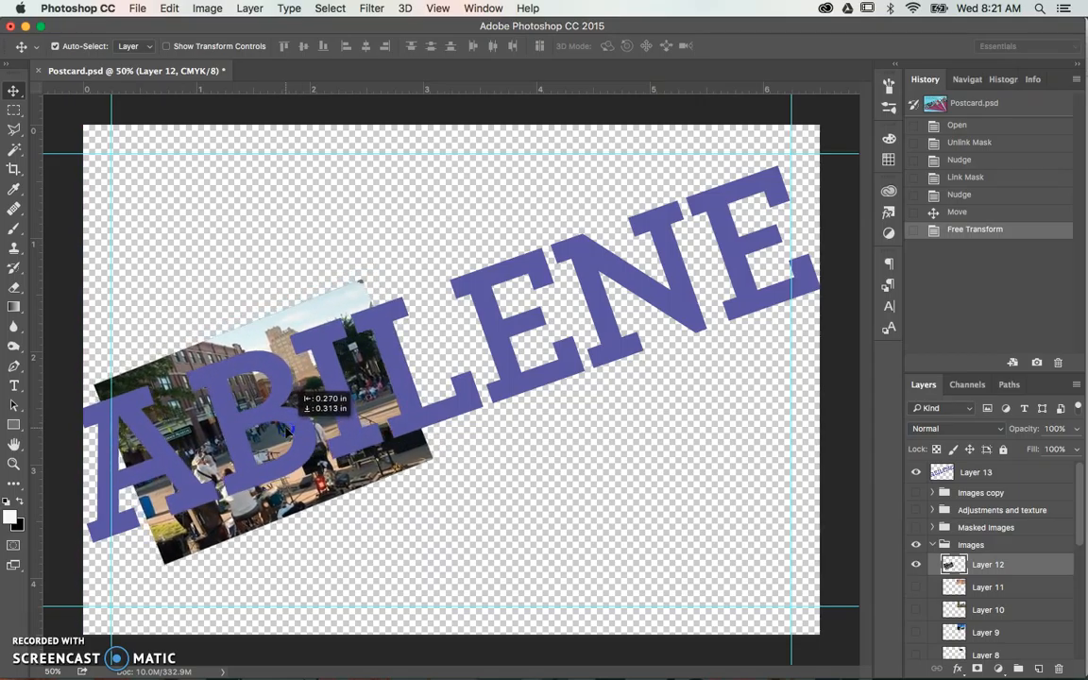
left_click_drag(286, 429, 281, 432)
- Select the purple letter B on Layer 13 with the Magic Wand tool
left_click(982, 489)
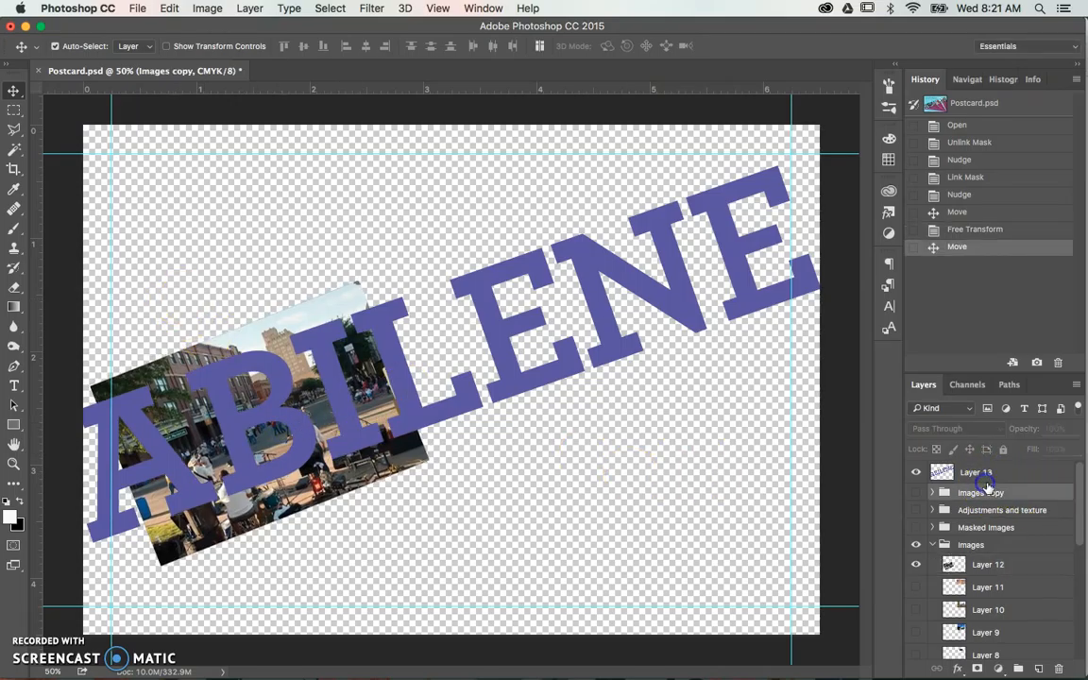
left_click(981, 474)
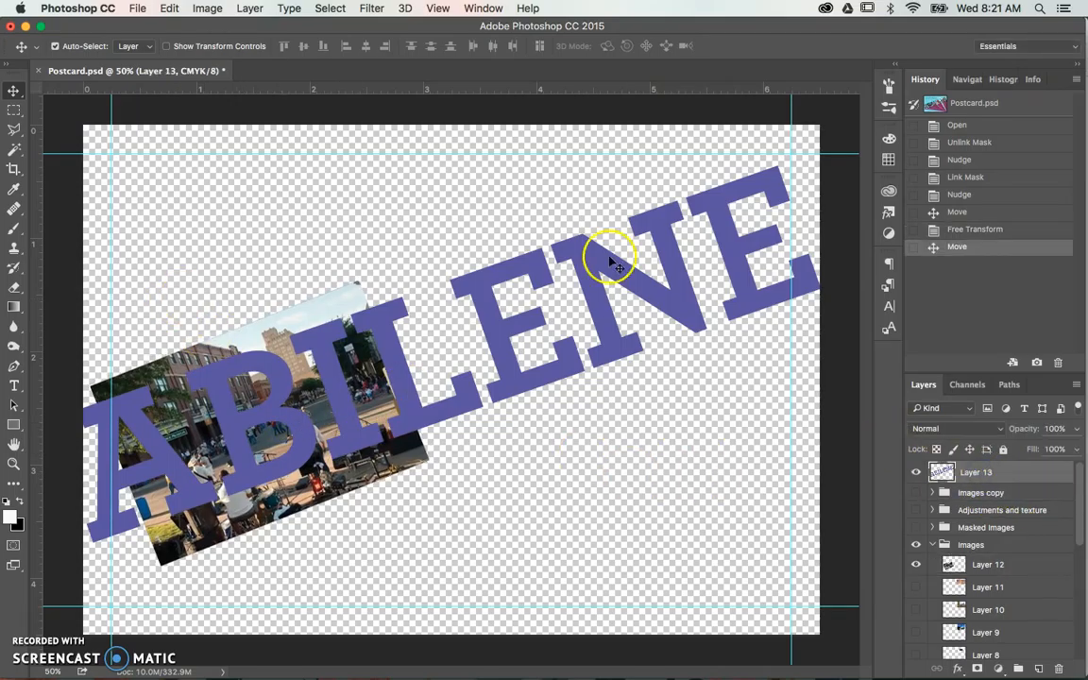
left_click(15, 129)
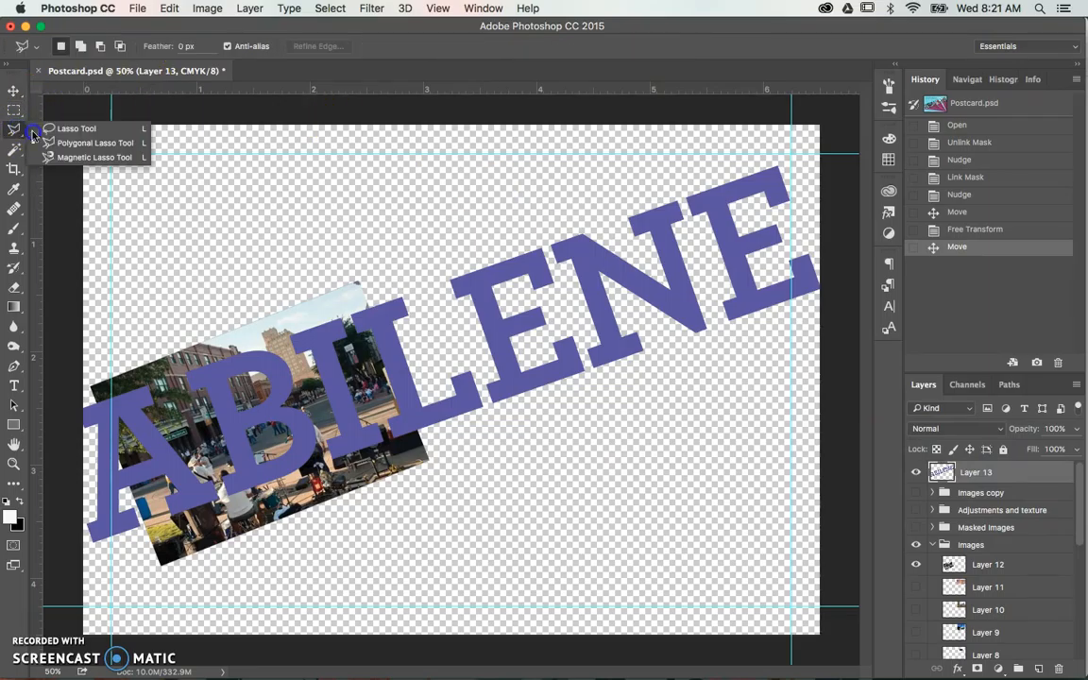
left_click(43, 118)
left_click(15, 110)
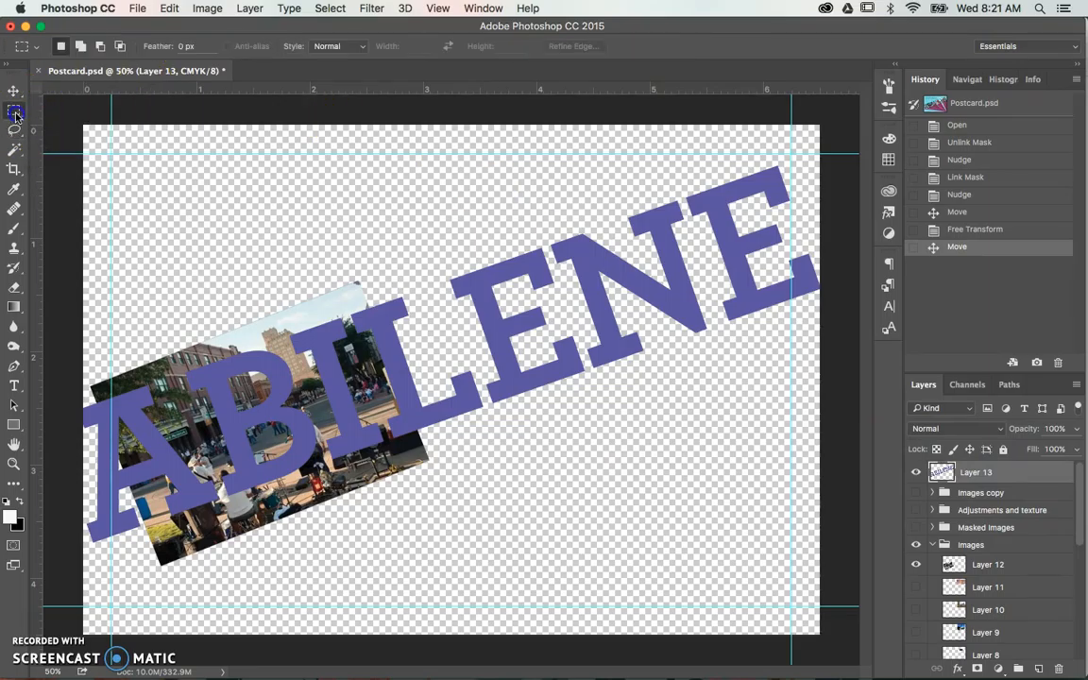
left_click(15, 149)
left_click_drag(15, 152, 75, 164)
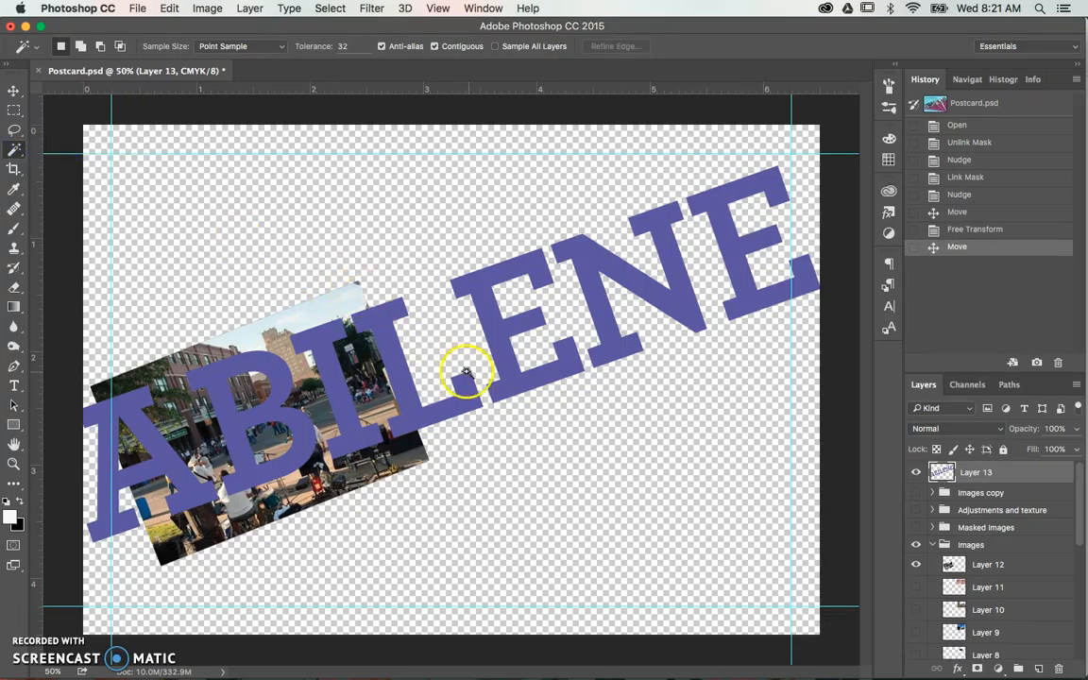
left_click(269, 416)
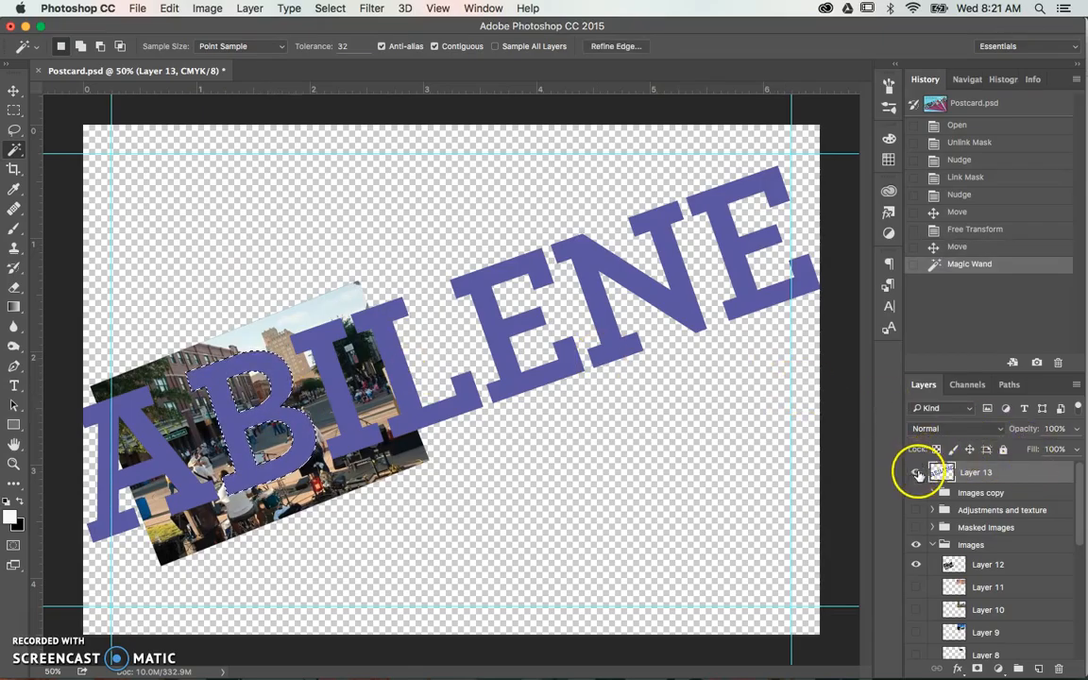
- Hide Layer 13 and add a layer mask to Layer 12 from the letter B selection
left_click(915, 472)
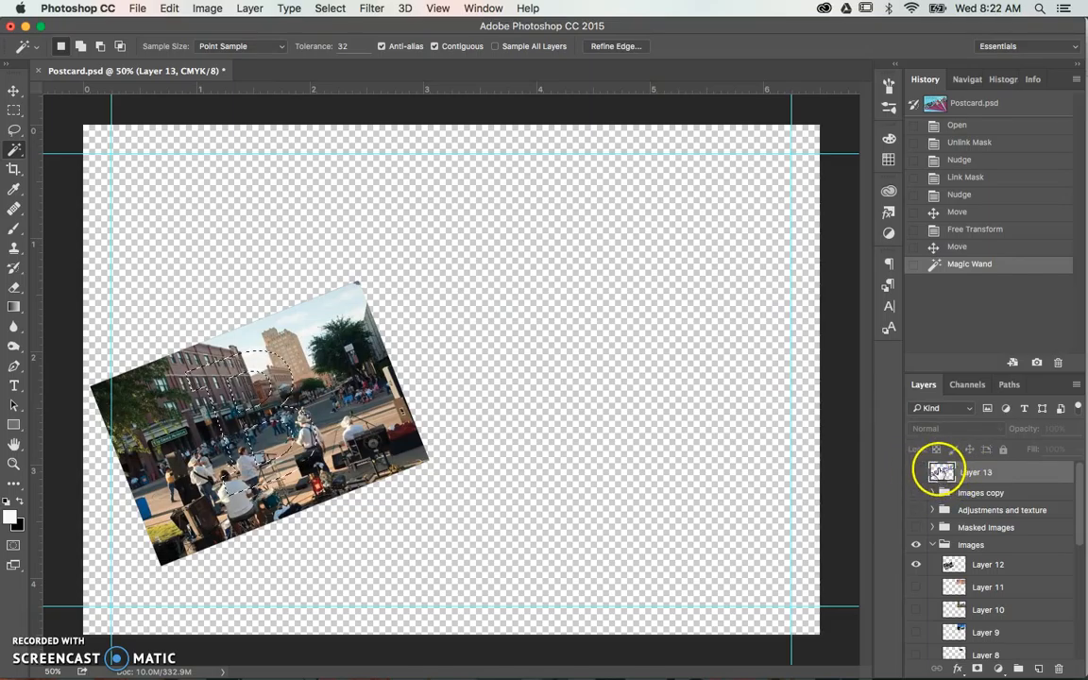
left_click_drag(963, 472, 958, 529)
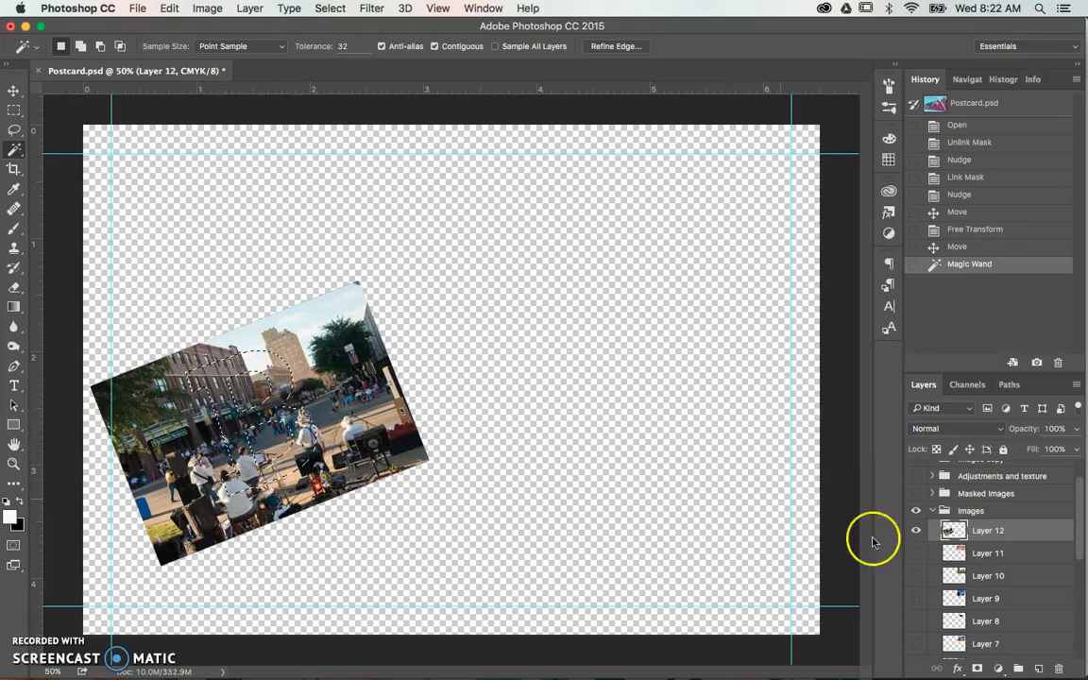
left_click(979, 670)
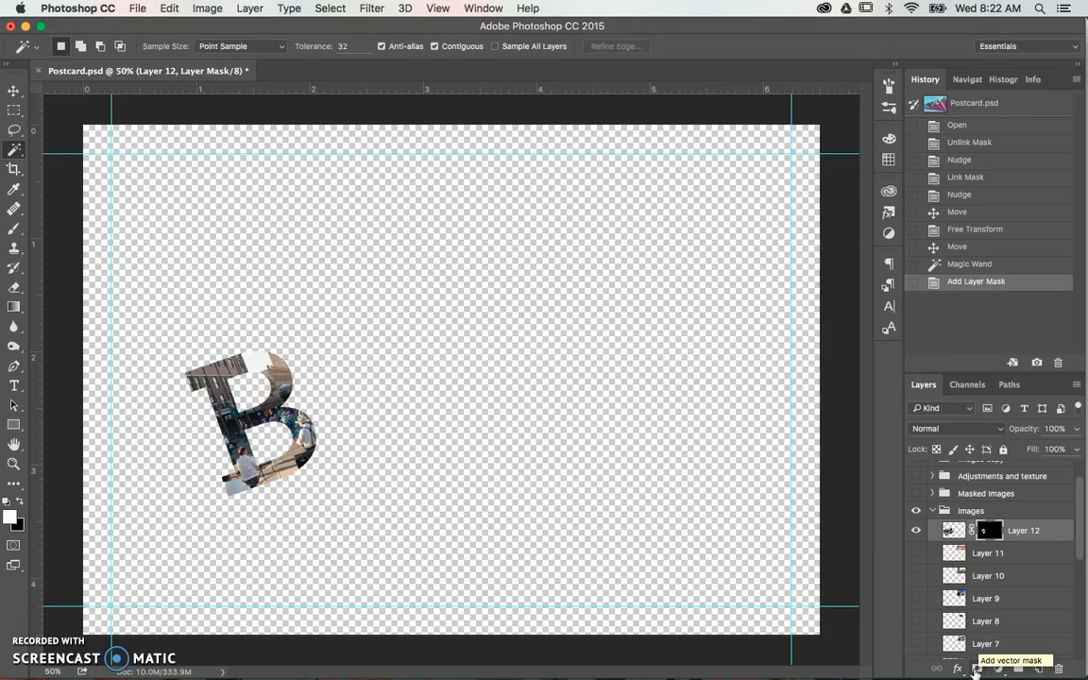
- Show Layer 11 and move its ballroom photo about 4.6 in left and 2 in down beneath the letter A's position
left_click_drag(262, 373, 323, 476)
left_click(977, 557)
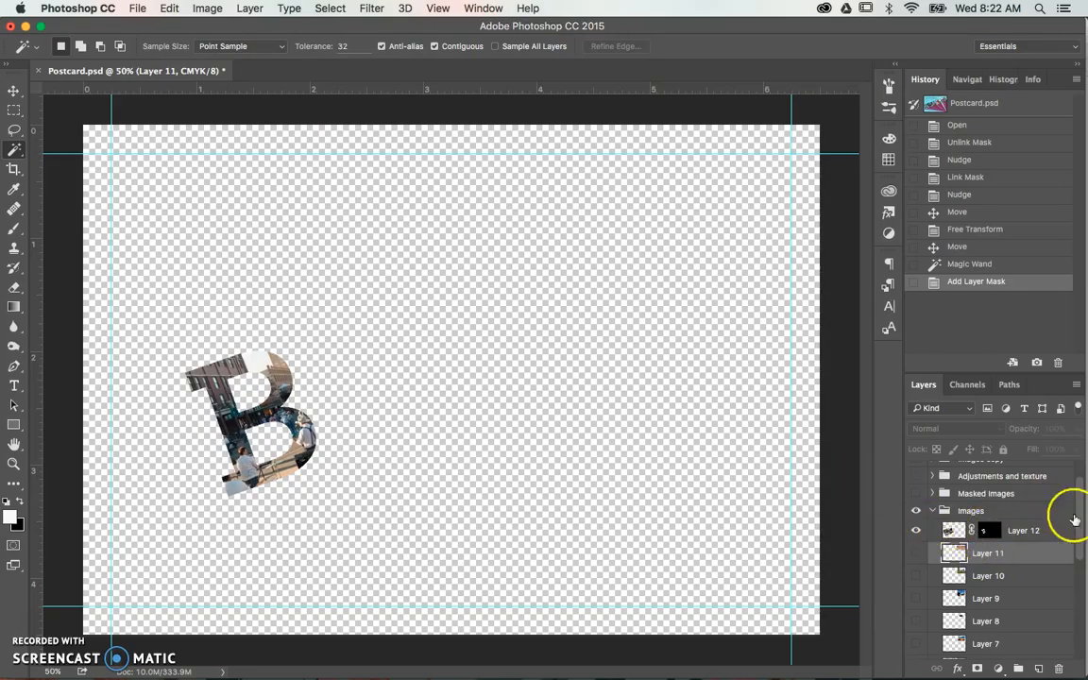
left_click(916, 553)
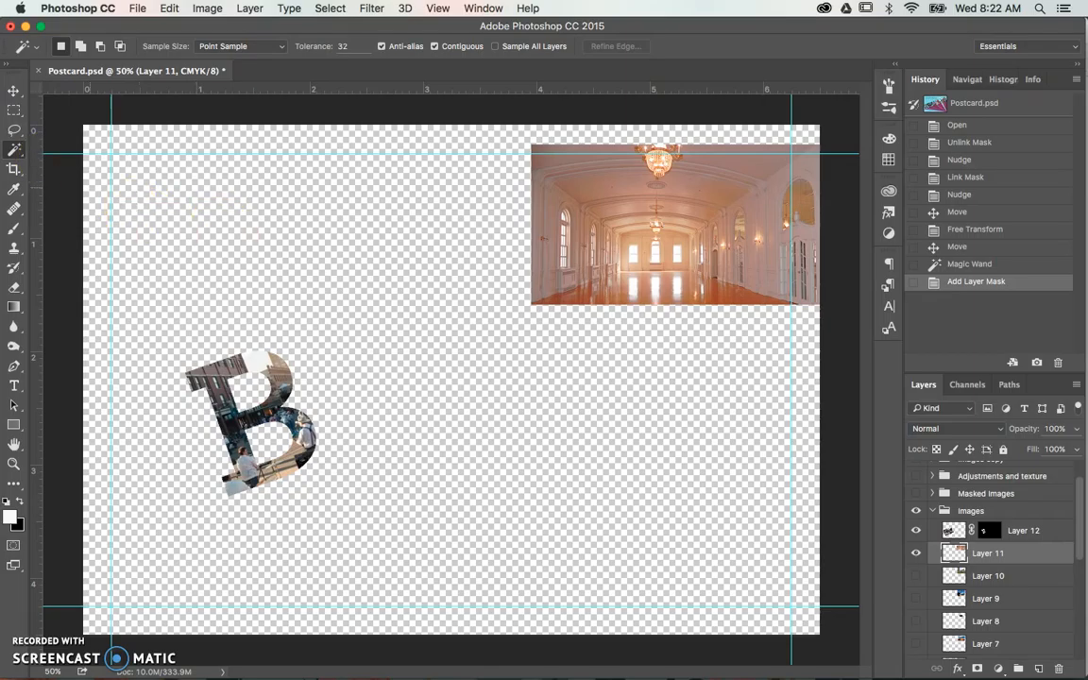
left_click(14, 90)
left_click_drag(682, 233, 193, 467)
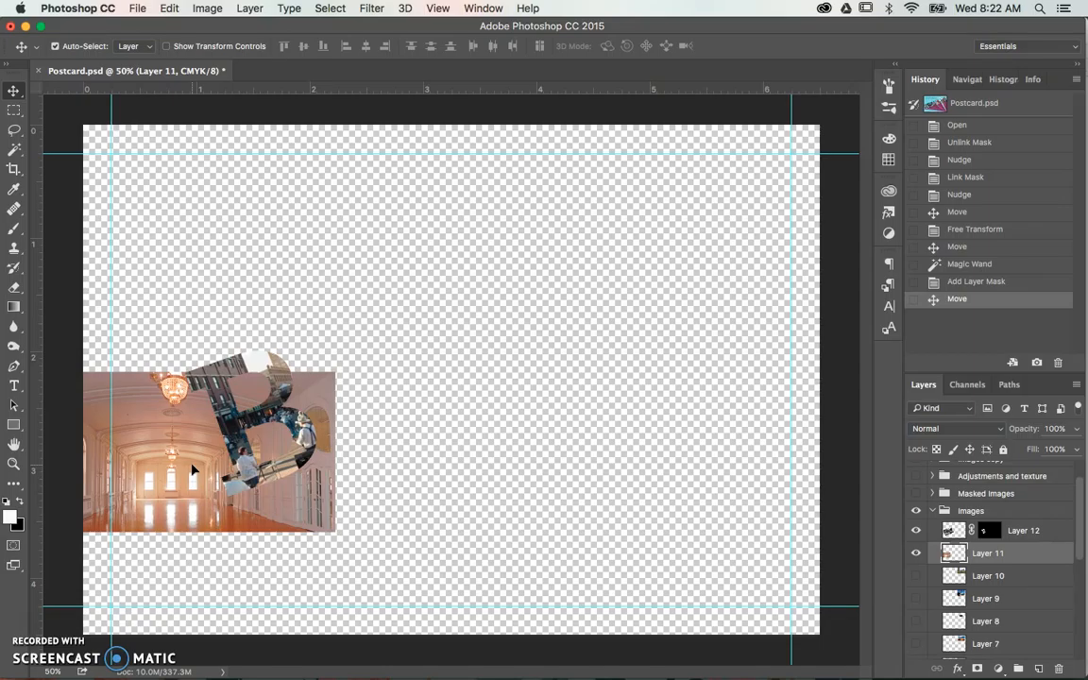
left_click_drag(207, 479, 179, 480)
- Rotate the ballroom photo on Layer 11 by about -18.9° with Free Transform to match the lettering's slant
left_click(169, 9)
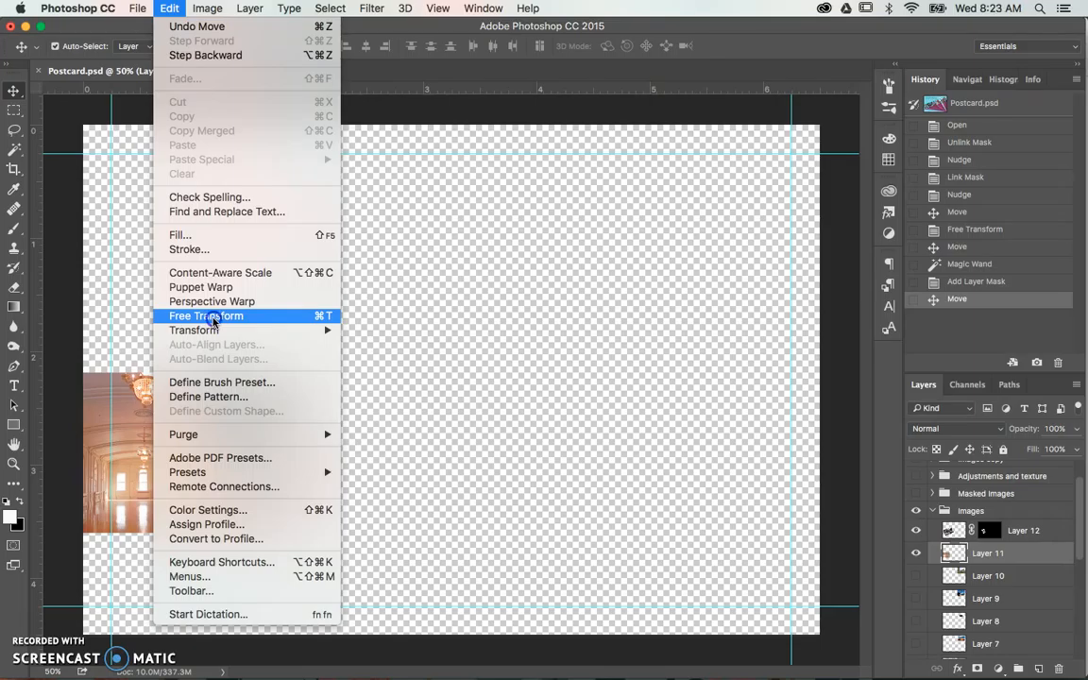
left_click(212, 317)
left_click_drag(314, 352, 274, 306)
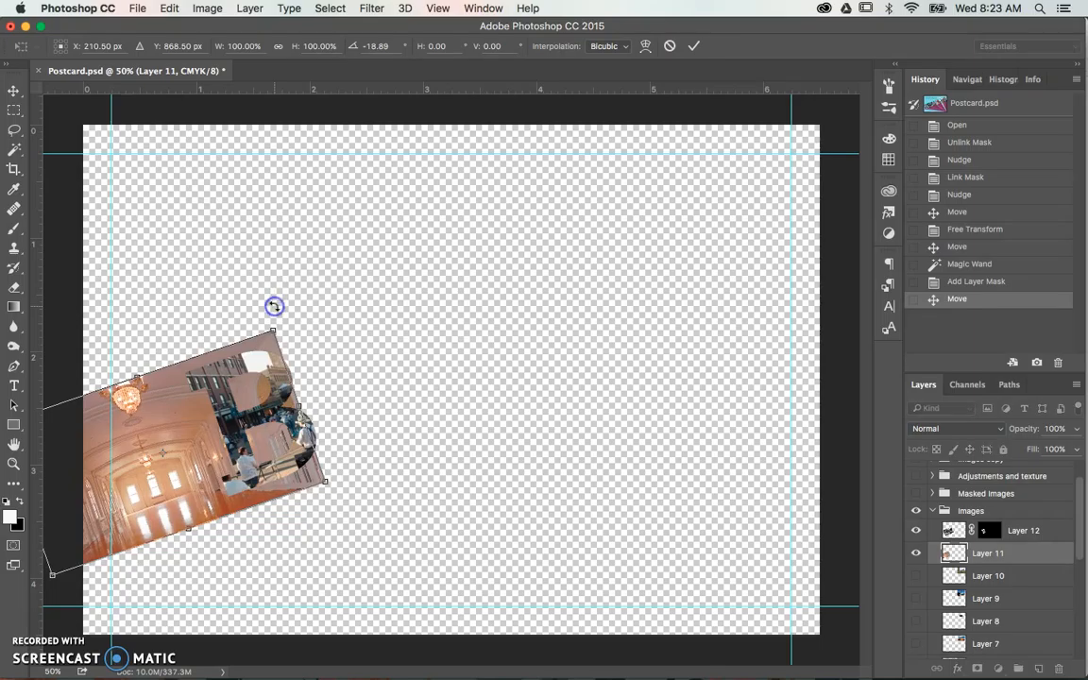
key("Return")
- Show Layer 13 and select its purple letter A with the Magic Wand tool
scroll(921, 548, "up", 2)
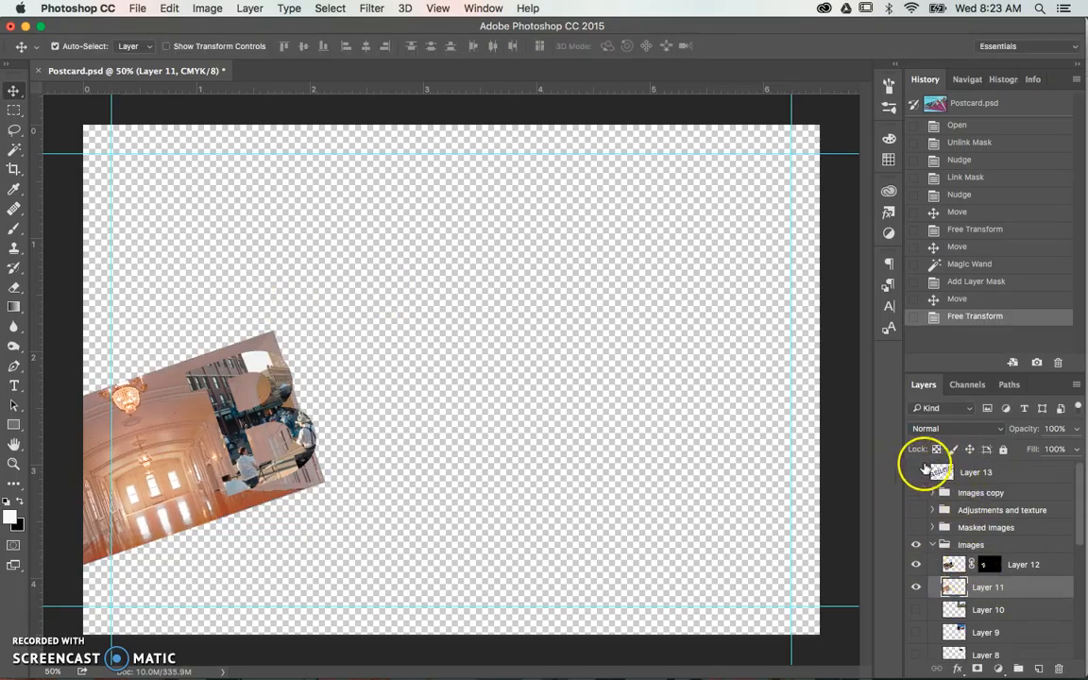
left_click(915, 471)
key("w")
left_click(187, 482)
key("ctrl+d")
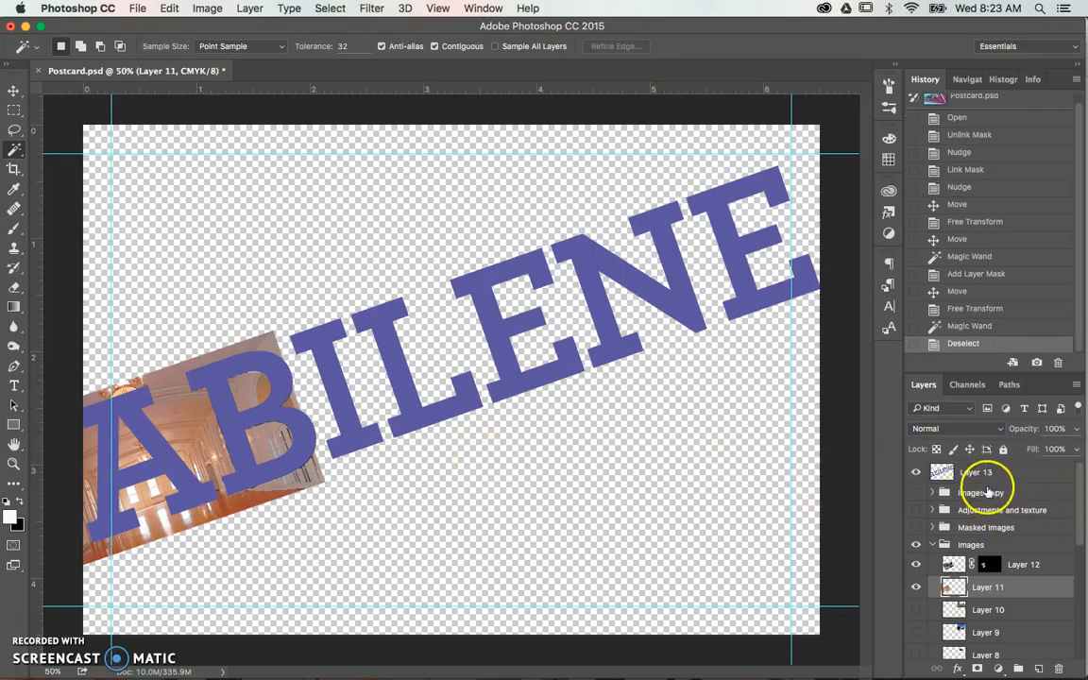
left_click(945, 472)
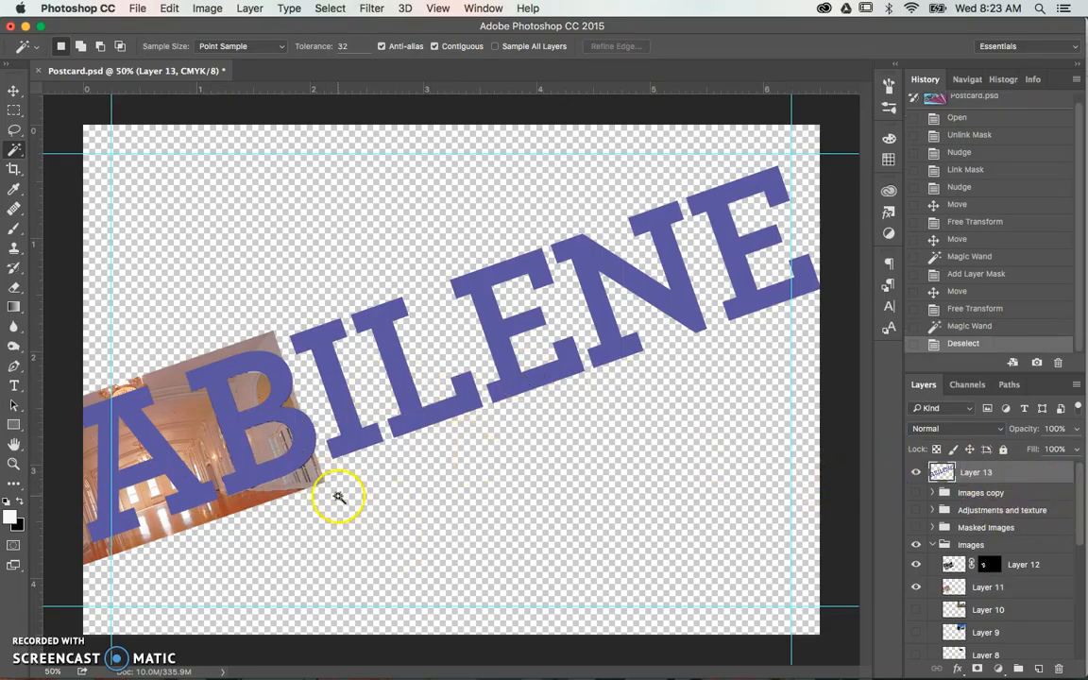
left_click(188, 494)
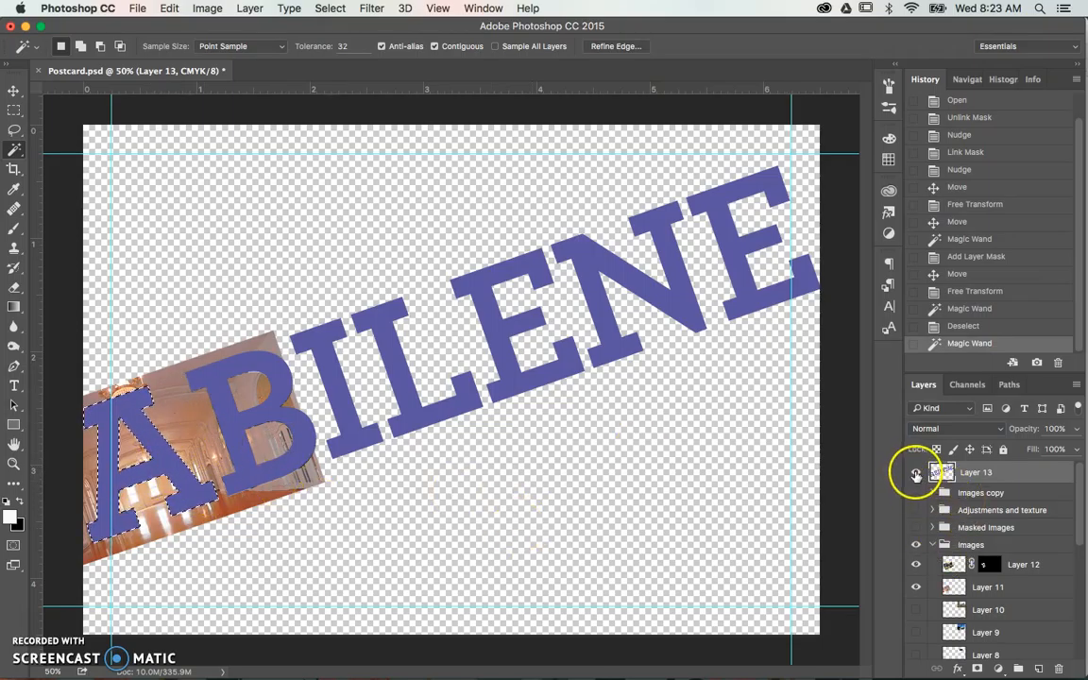
- Hide Layer 13 and add a layer mask to Layer 11 from the letter A selection
left_click(915, 472)
left_click(954, 584)
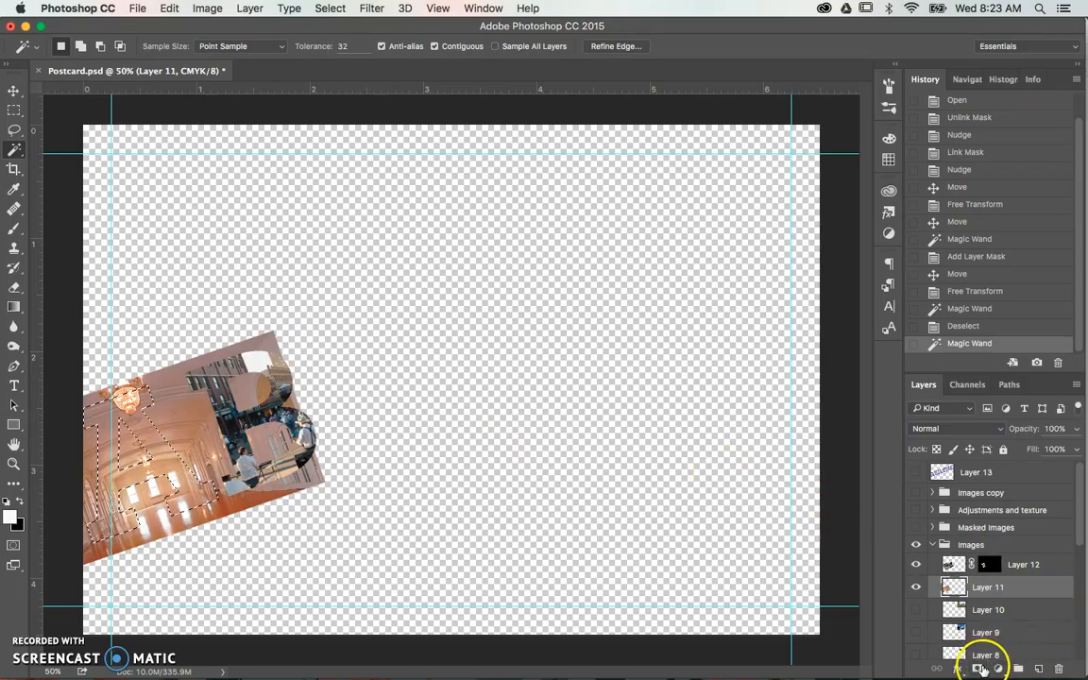
left_click(979, 669)
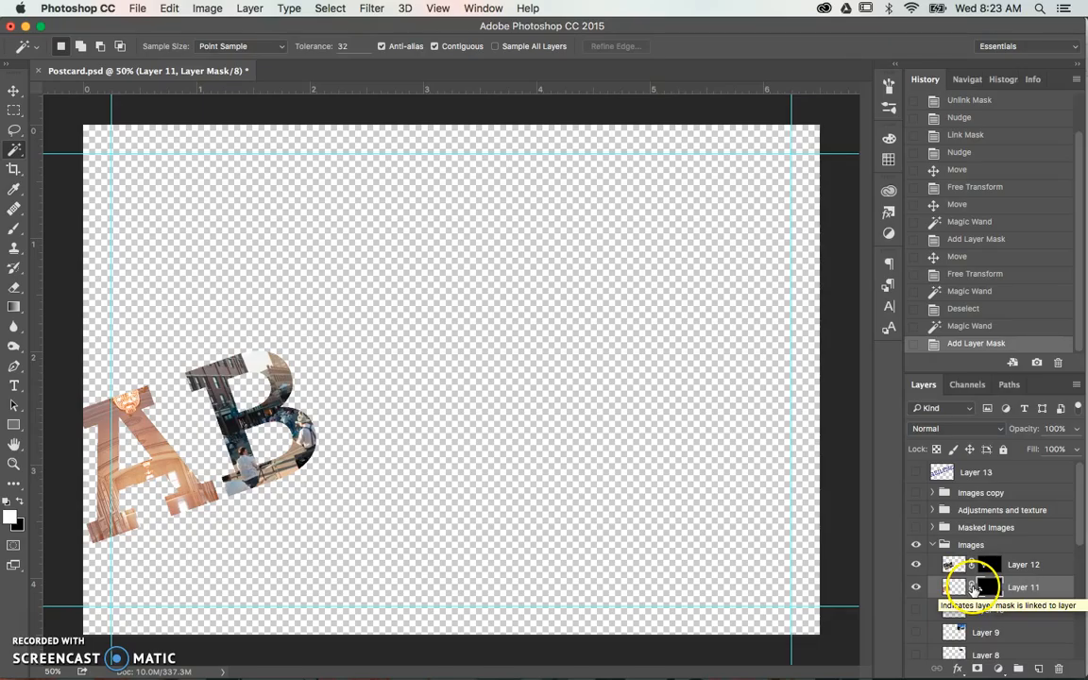
- Unlink the letter A mask from the ballroom photo on Layer 11 and activate the Move tool
left_click(973, 588)
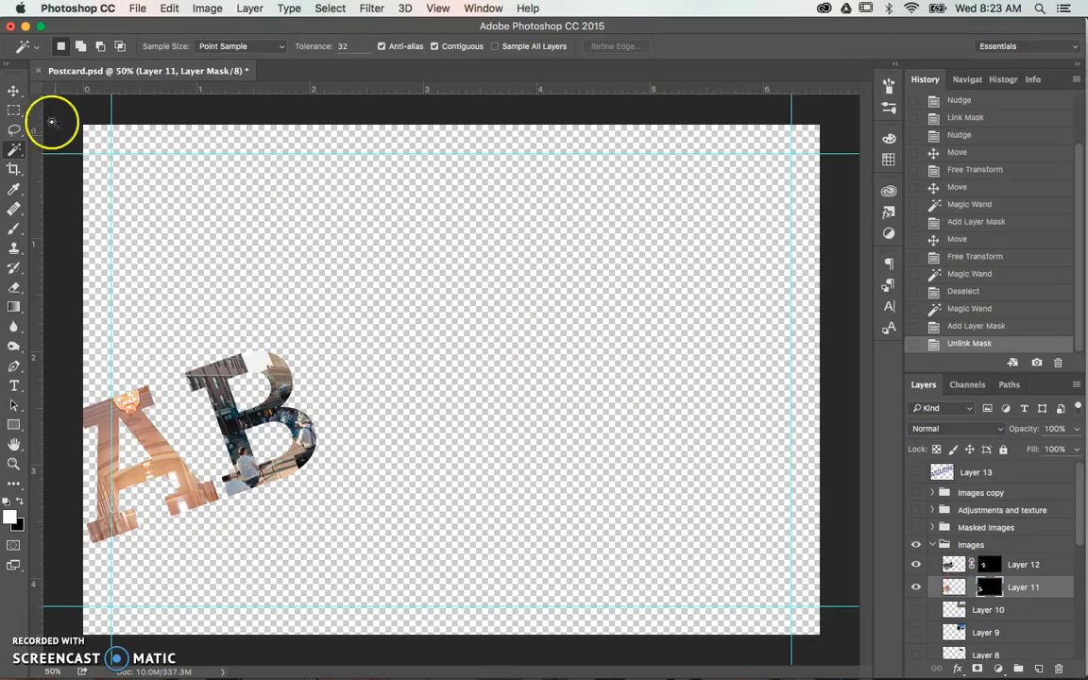
left_click(13, 92)
key("Left")
key("Left")
key("Left")
key("Left")
key("Left")
key("Left")
key("super+z")
key("super+z")
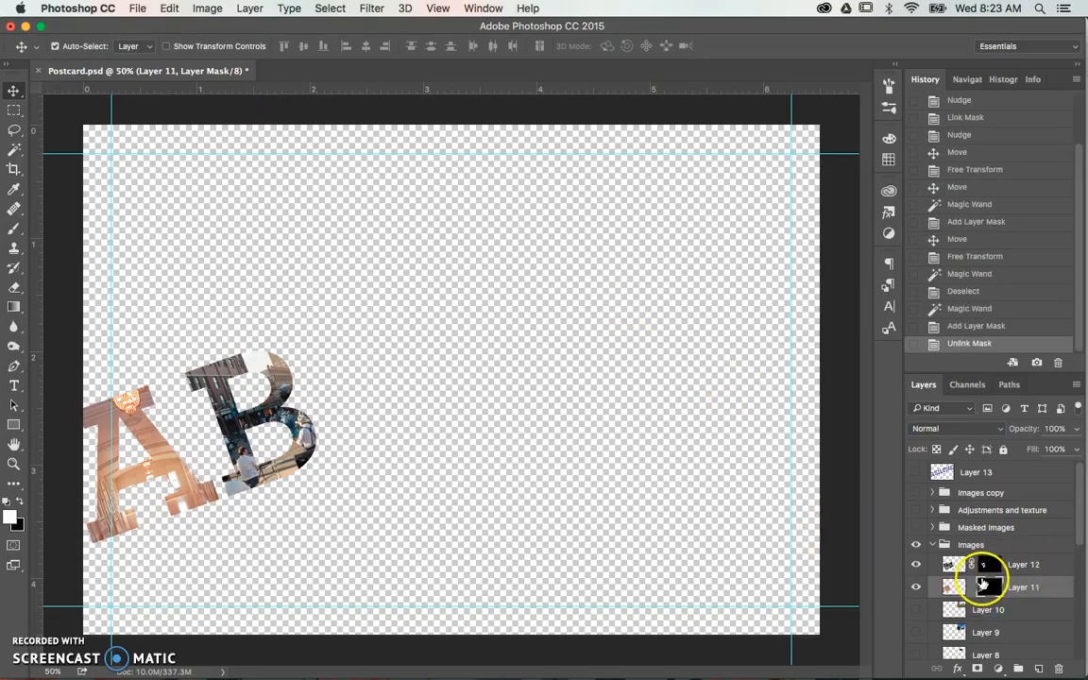
- Target the ballroom photo on Layer 11 instead of its mask and nudge it left, down and right within the letter A
left_click(955, 587)
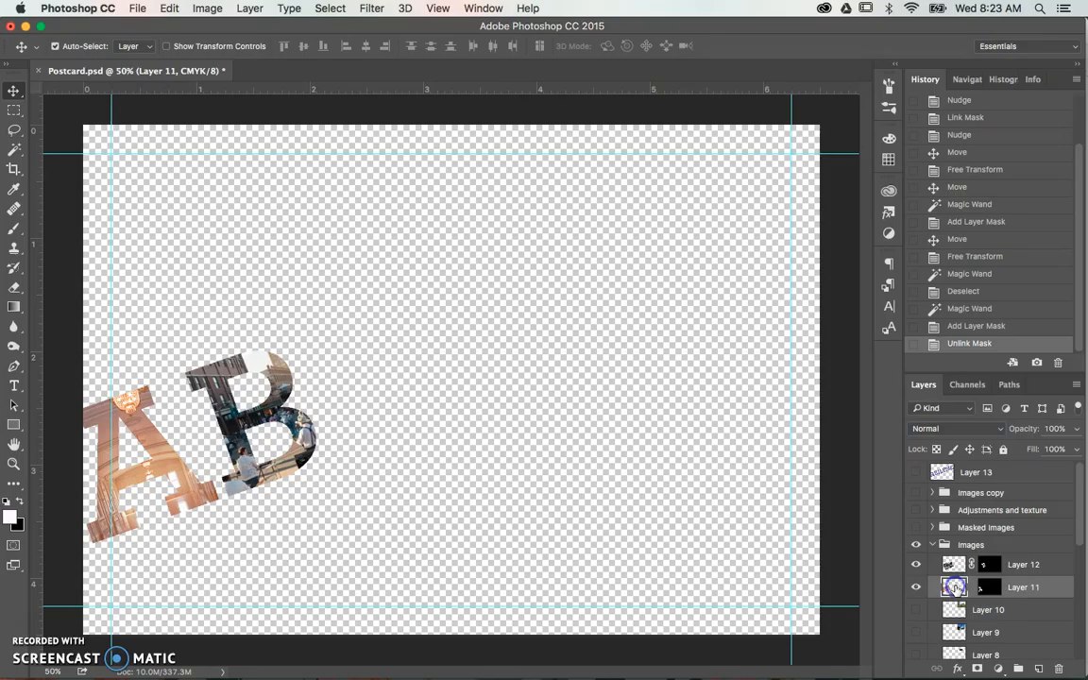
key("Left")
key("Left")
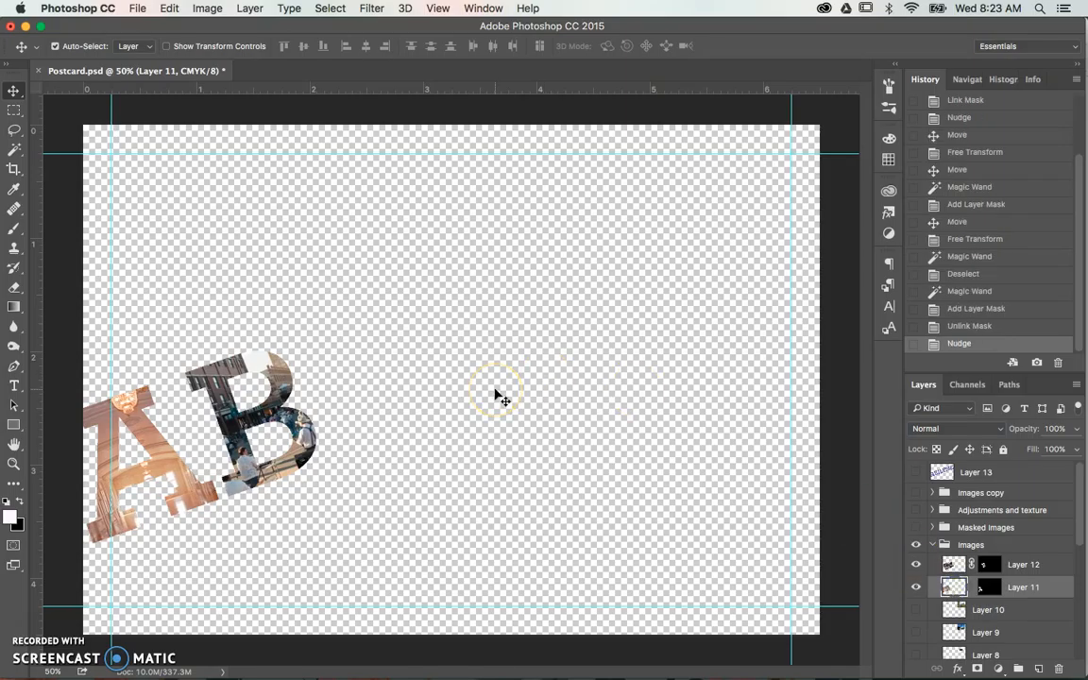
key("Down")
key("Down")
key("Down")
key("Down")
key("Down")
key("Down")
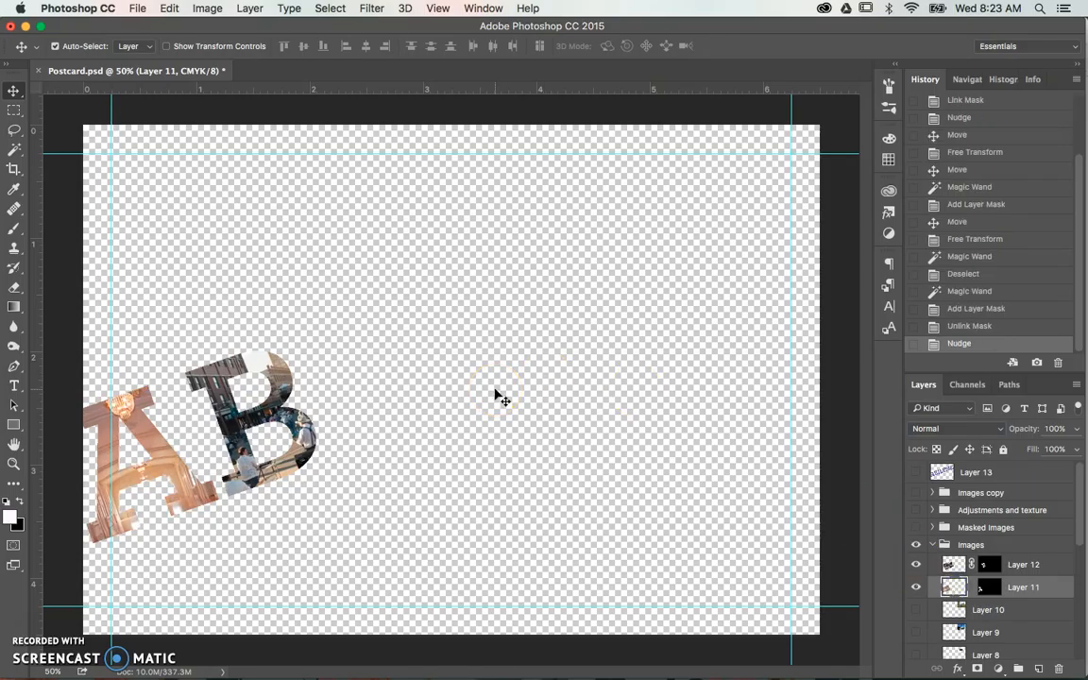
key("Right")
key("Right")
key("Right")
key("Right")
key("Right")
key("Right")
key("Right")
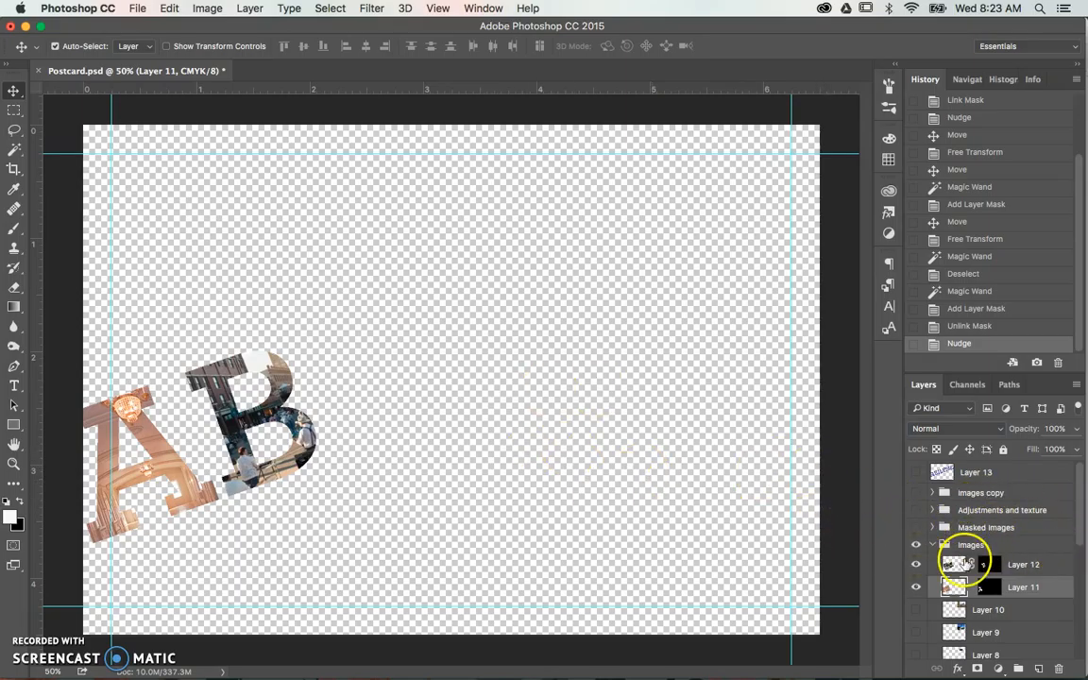
- Hide the Images group and show the Images copy group with the finished photo-filled ABILENE letters
left_click(917, 546)
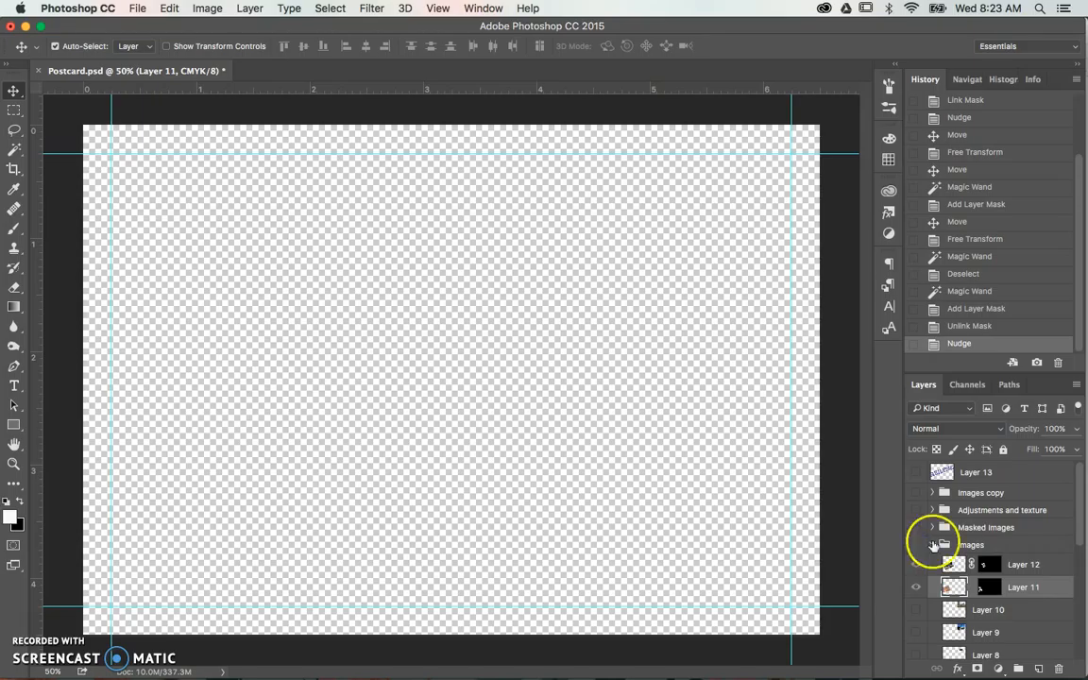
left_click(916, 493)
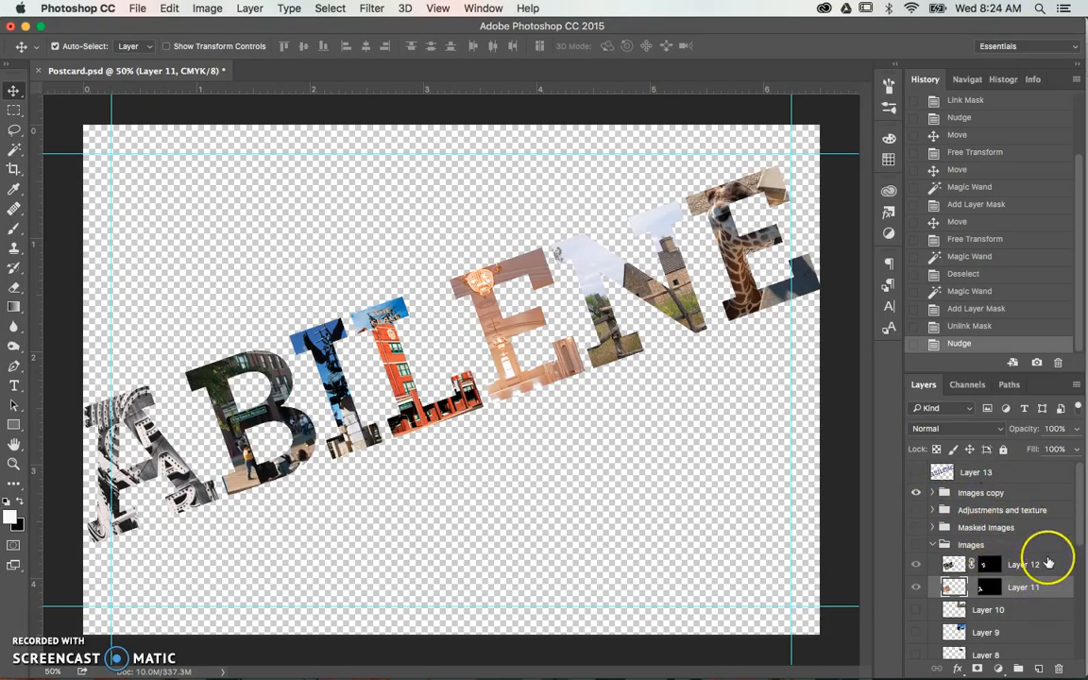
- Show the teal background on Layer 1 and the Text group with the greeting lines
scroll(1049, 562, "down", 10)
scroll(1048, 563, "up", 6)
scroll(1048, 562, "down", 5)
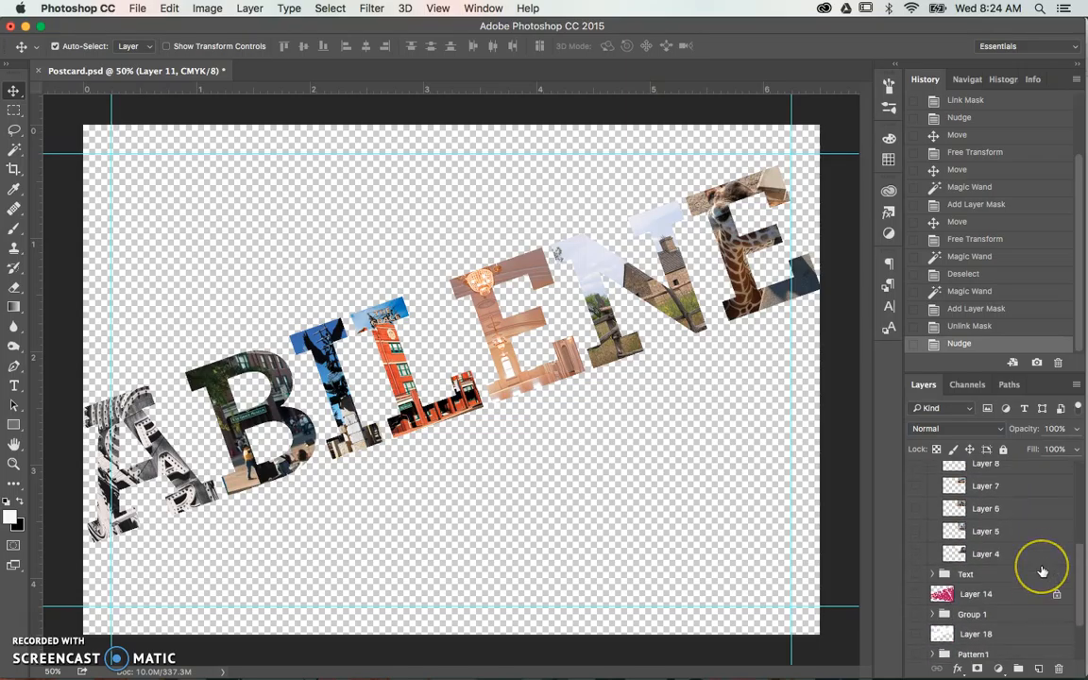
scroll(1044, 568, "down", 3)
left_click(915, 625)
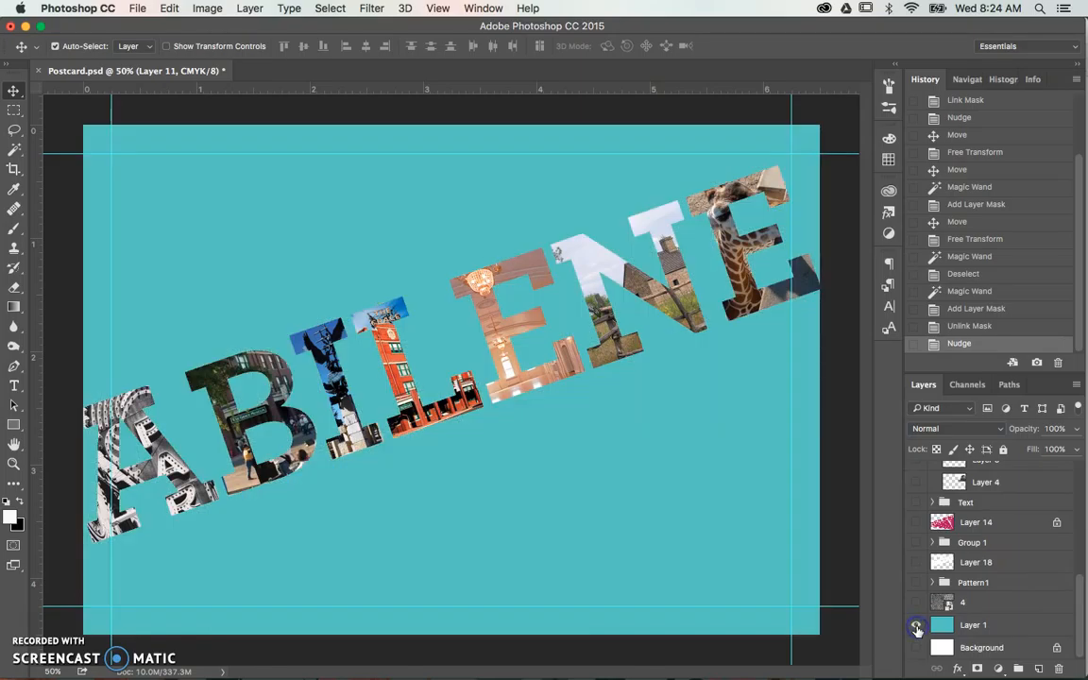
scroll(964, 595, "up", 3)
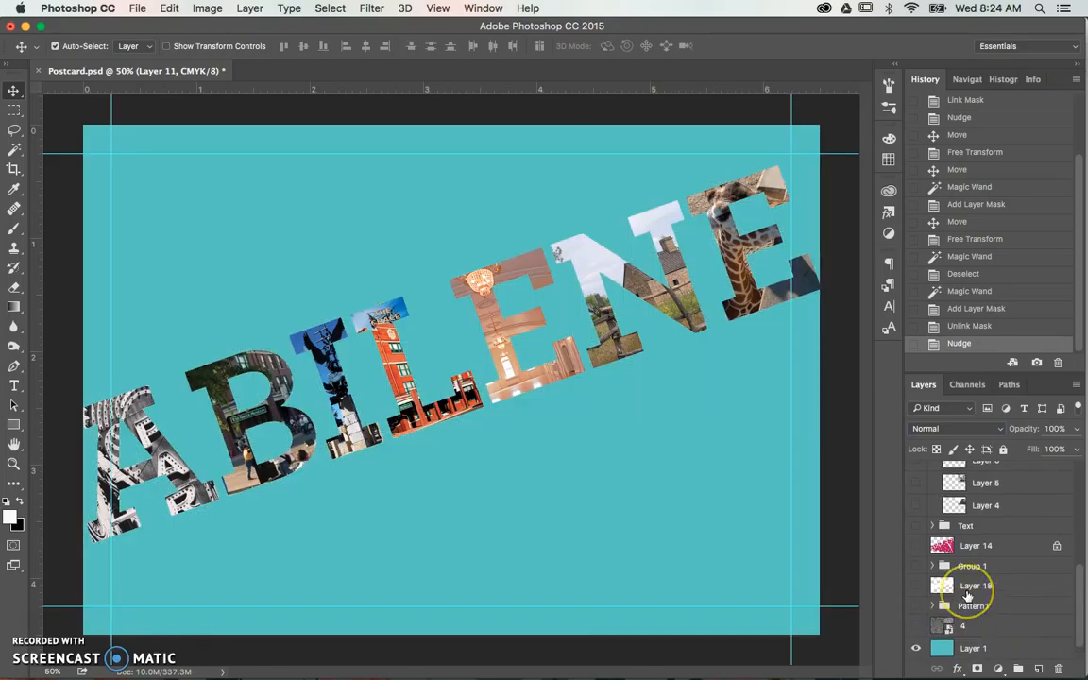
left_click(918, 560)
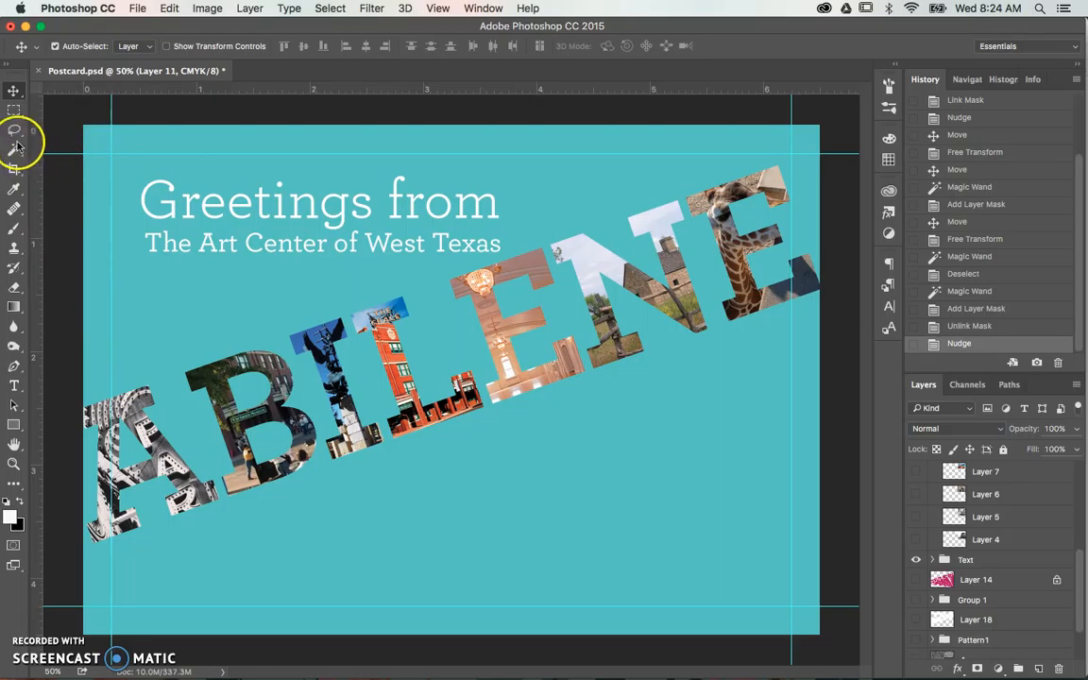
- Expand the Text group and select the "The Art Center of West Texas" text layer
scroll(1010, 581, "up", 2)
scroll(1009, 586, "down", 1)
left_click(931, 586)
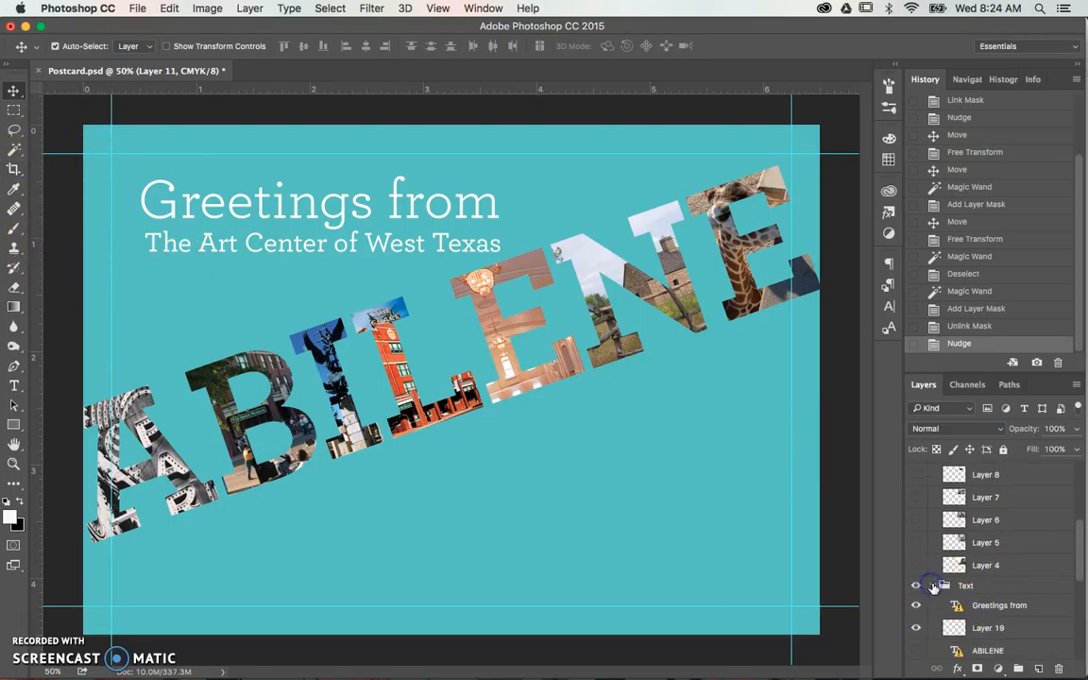
scroll(1018, 620, "down", 1)
left_click(995, 639)
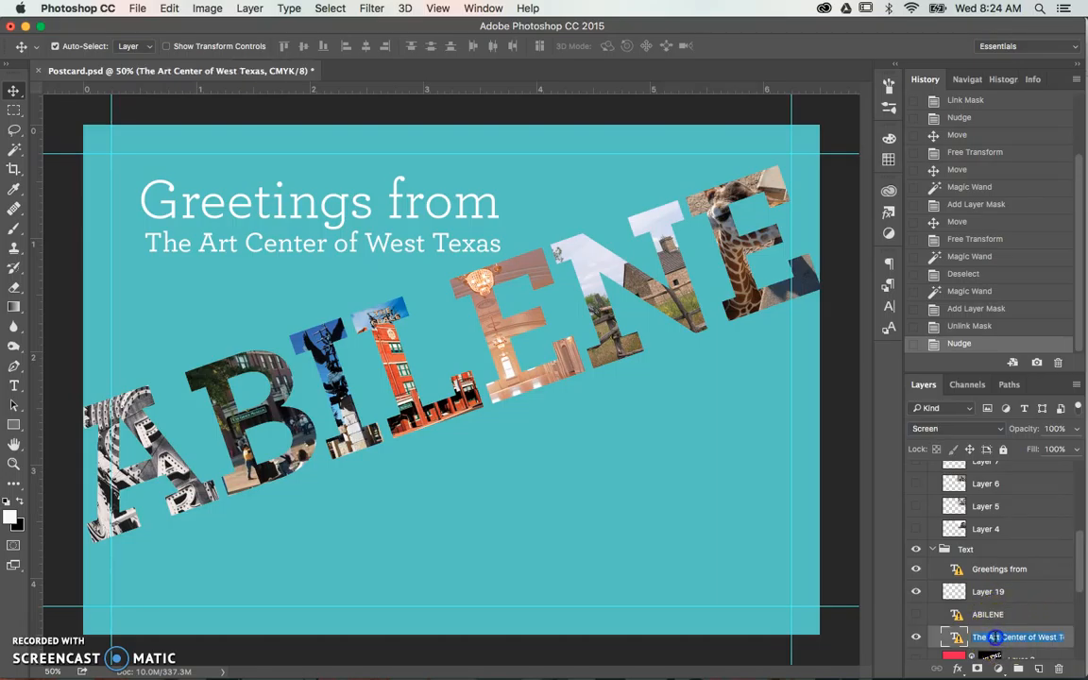
left_click(995, 637)
- Try editing the "The Art Center of West Texas" line with the Type tool, accepting font substitution, and cancel the edit
left_click(14, 386)
left_click(177, 245)
left_click(14, 386)
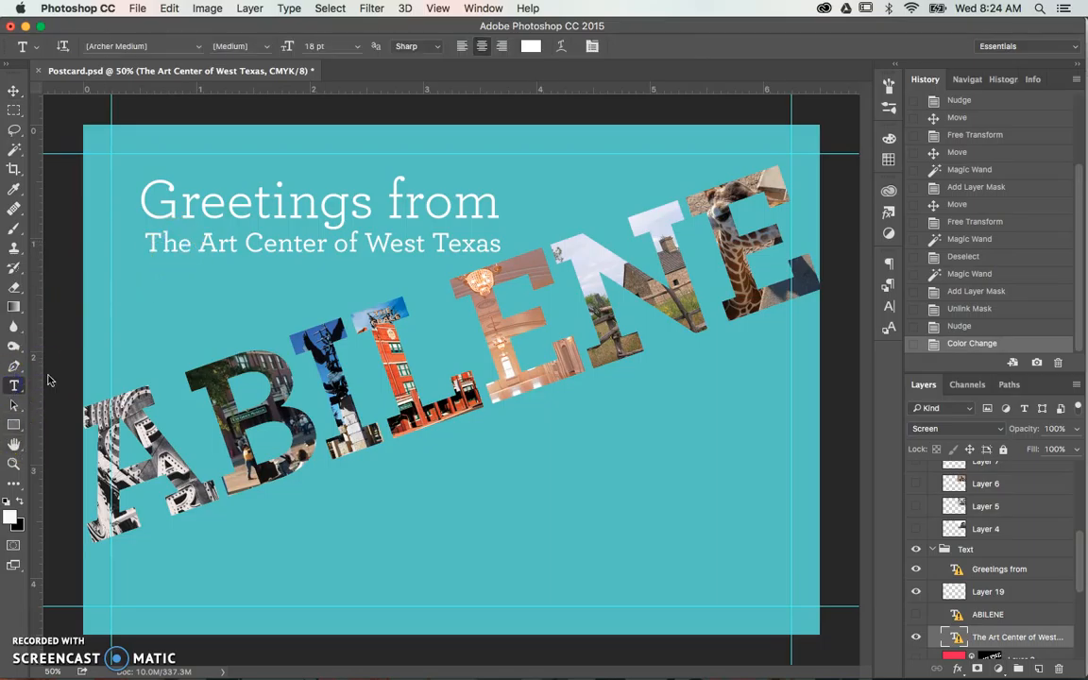
left_click(175, 245)
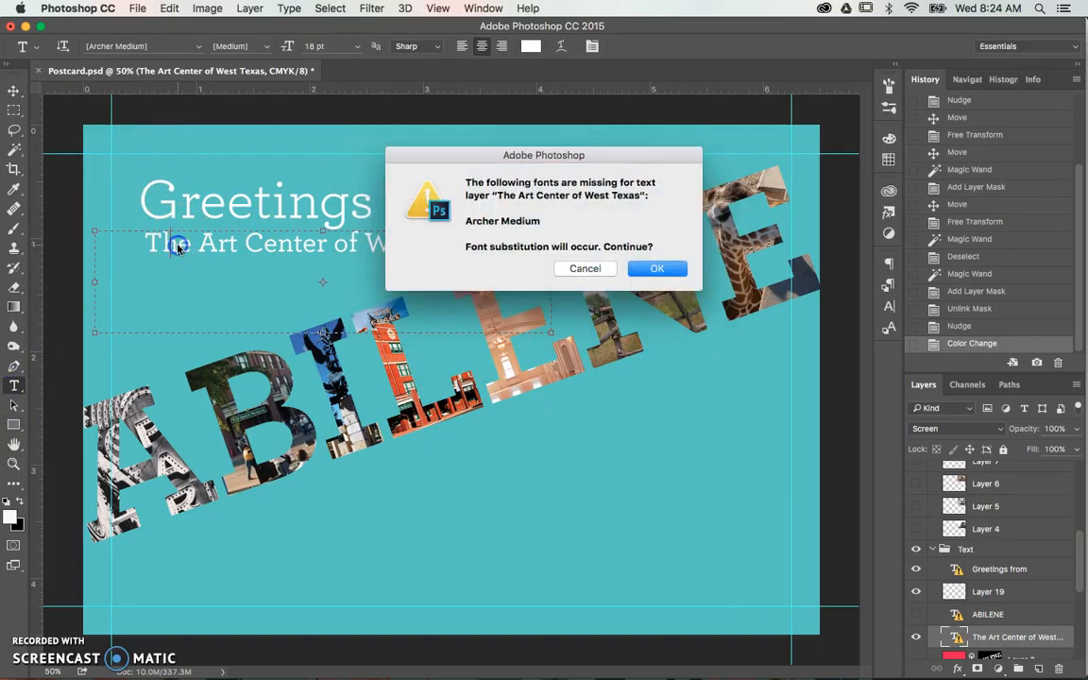
left_click(658, 270)
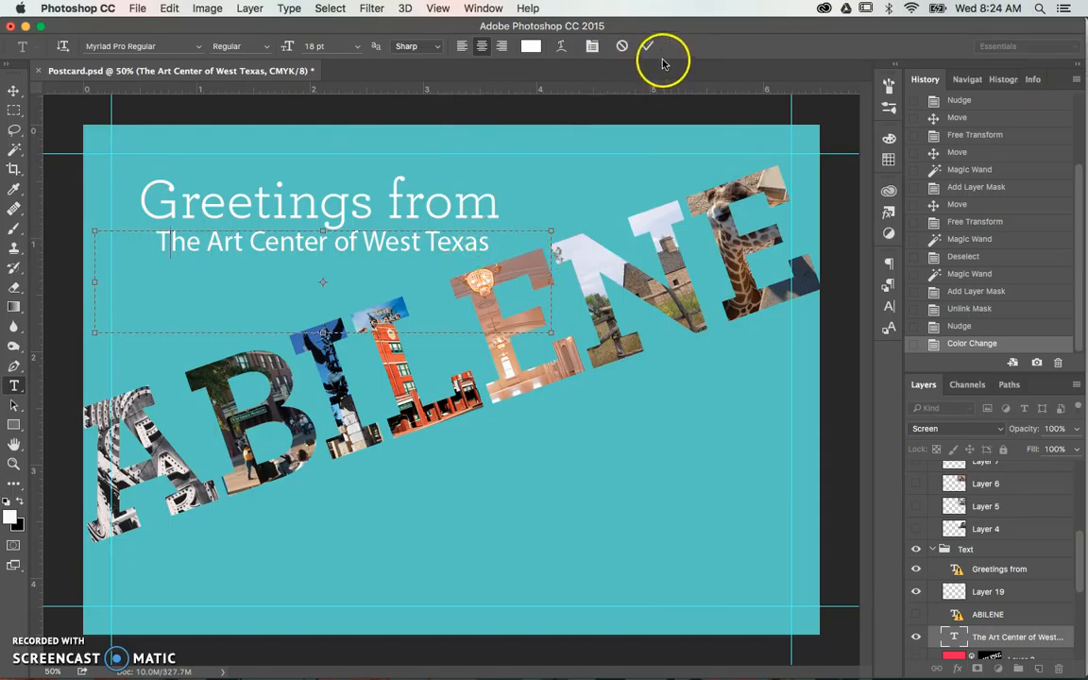
left_click(622, 46)
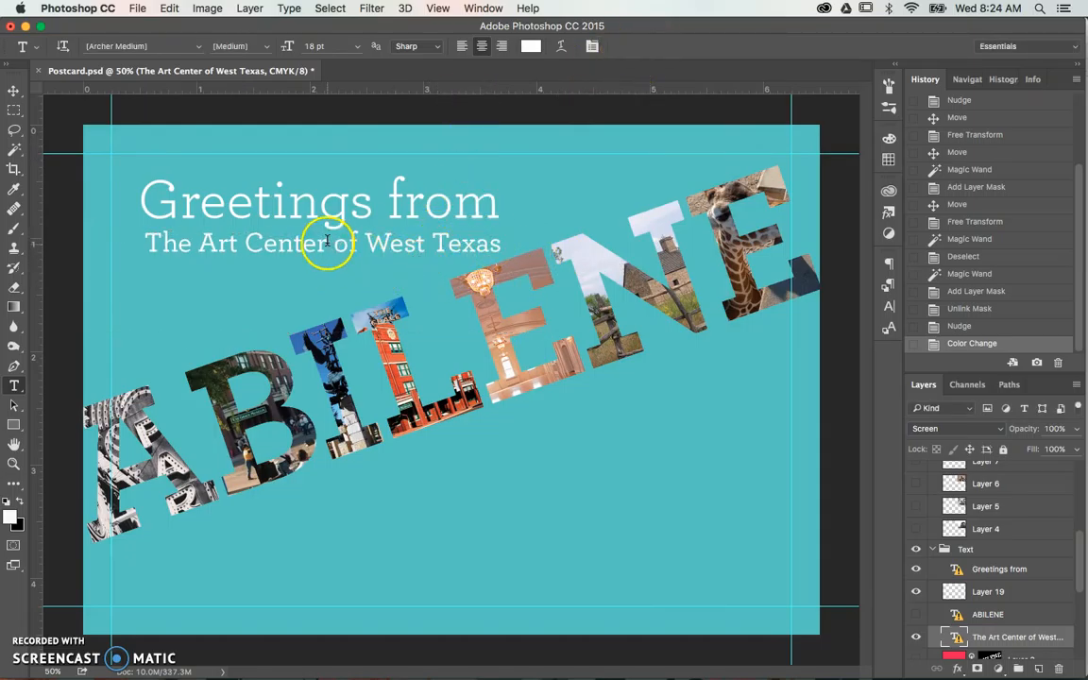
- Move the "The Art Center of West Texas" line slightly up and left, closer to "Greetings from"
left_click(15, 94)
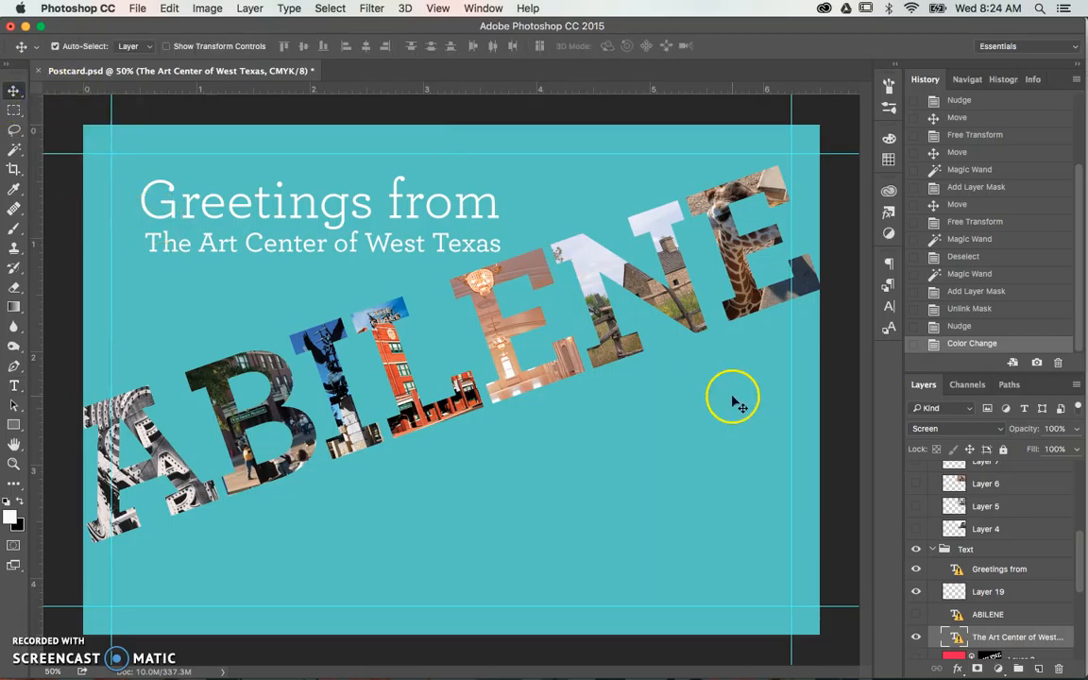
scroll(973, 601, "down", 5)
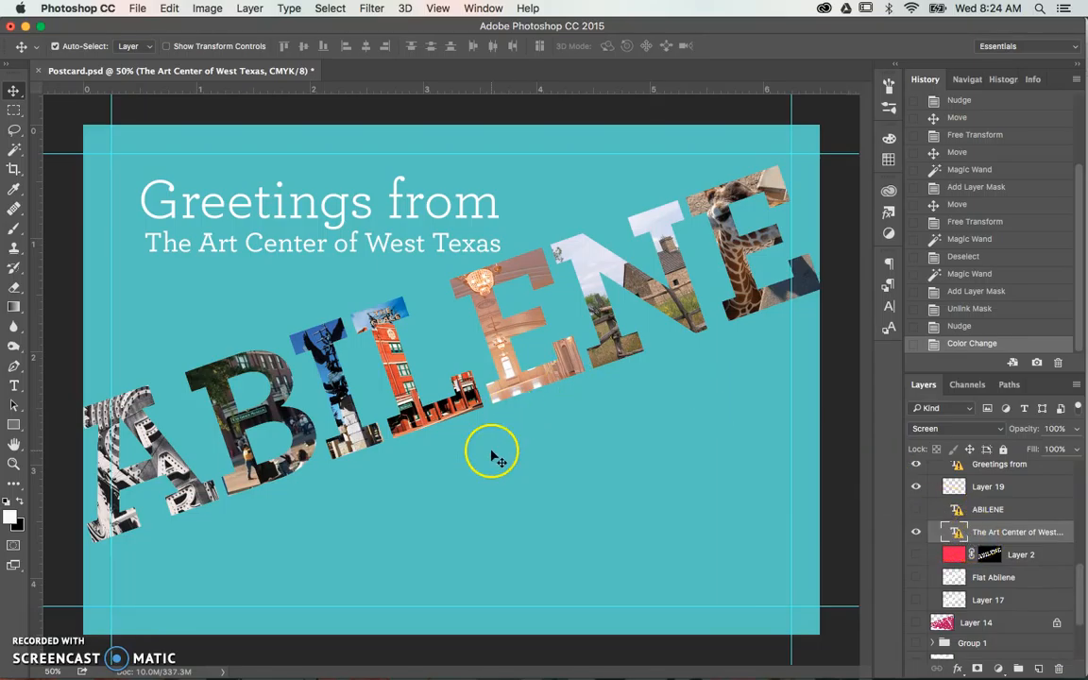
scroll(1046, 561, "up", 1)
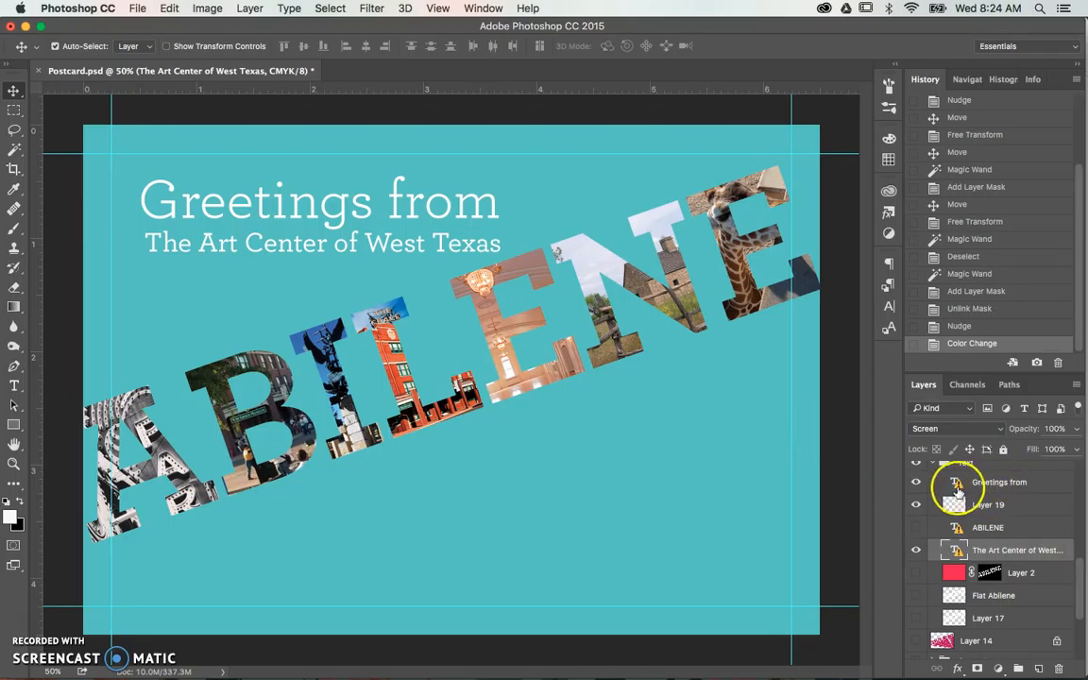
scroll(983, 482, "up", 1)
left_click(981, 480)
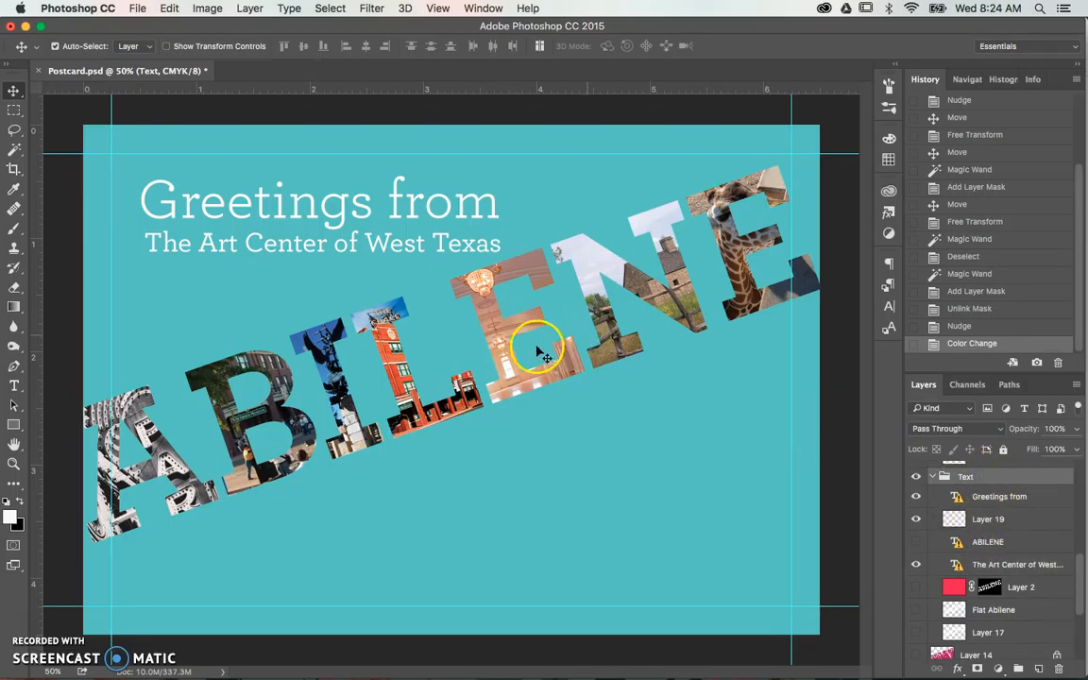
mouse_move(388, 242)
left_mouse_down()
mouse_move(360, 245)
mouse_move(381, 247)
mouse_move(388, 233)
left_mouse_up()
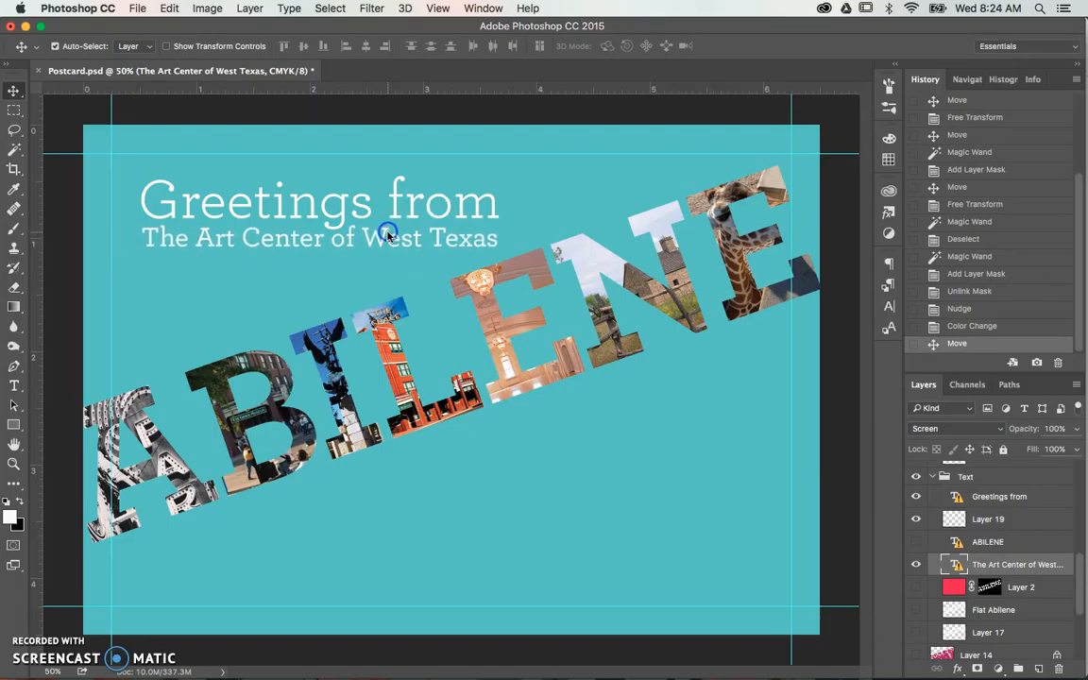
- Select the layers in the Text group, try the greeting lines in the lower-right area below ABILENE, and undo the move
left_click(1001, 504, "shift")
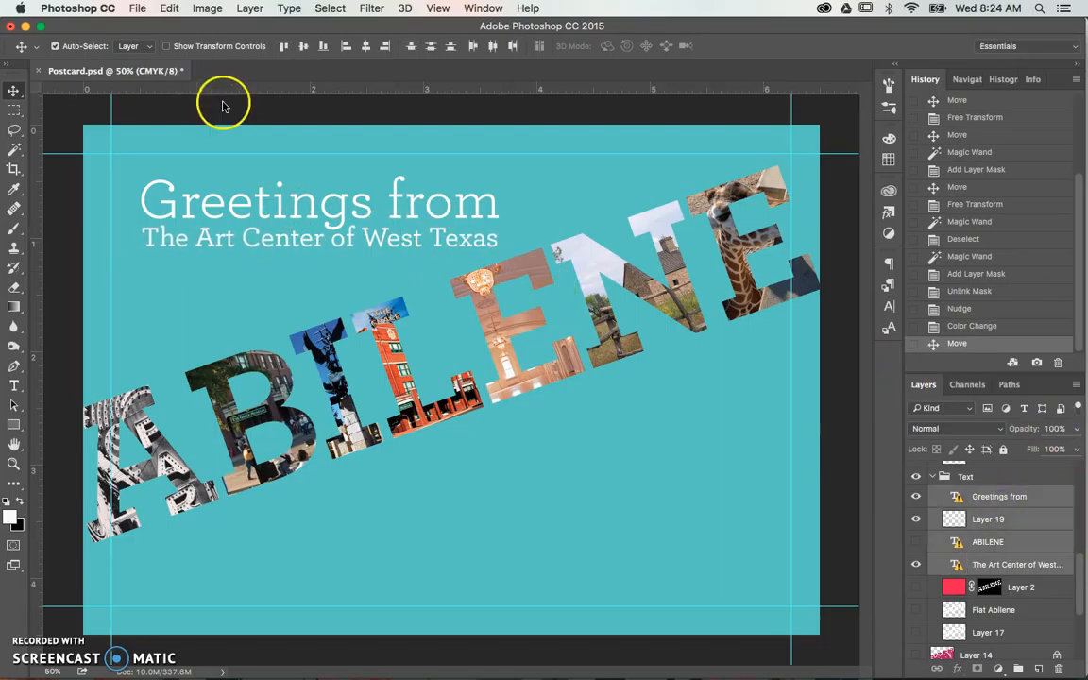
left_click_drag(274, 204, 556, 519)
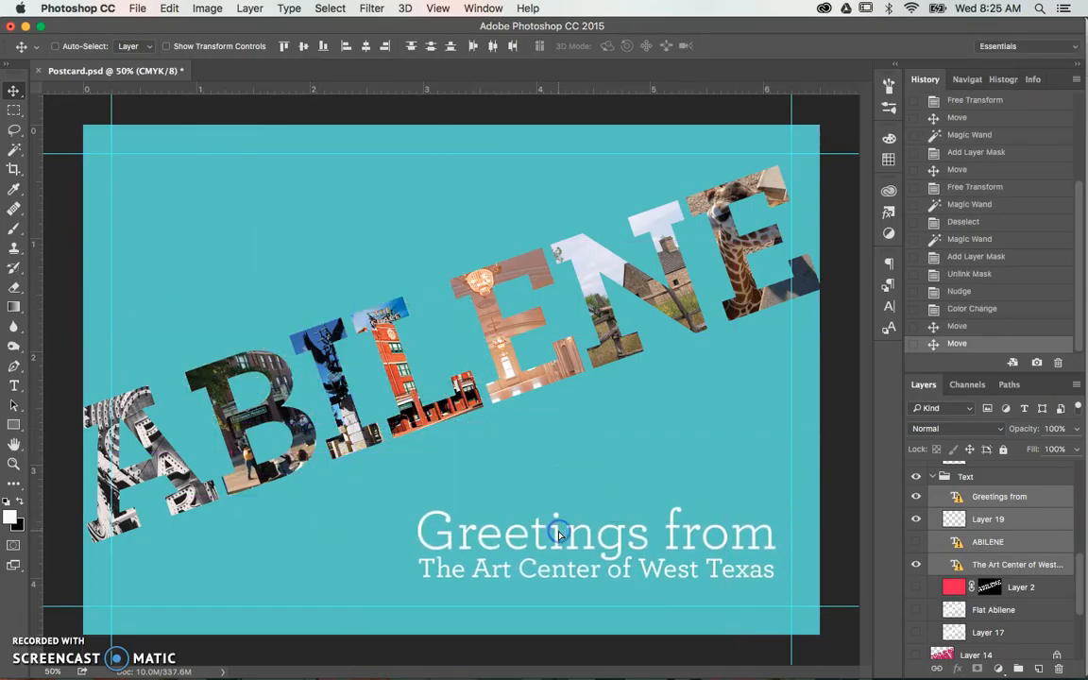
key("super+z")
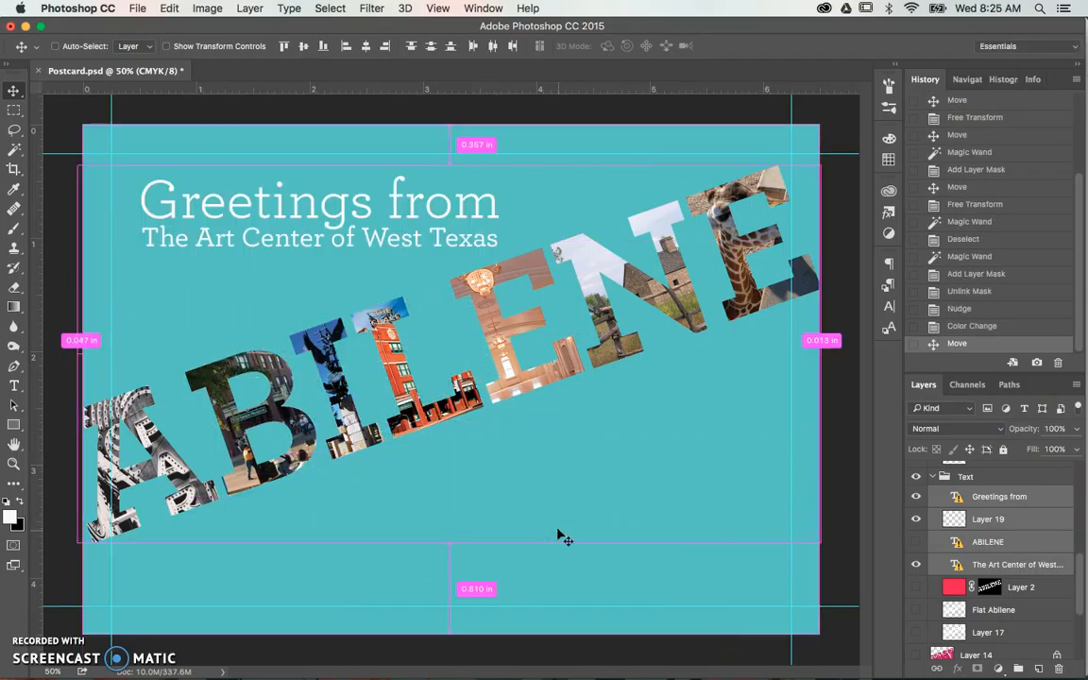
- Rotate the greeting lines counterclockwise to match ABILENE's slant, accepting the missing fonts, and position them just above the letters
double_click(490, 219)
left_click(664, 278)
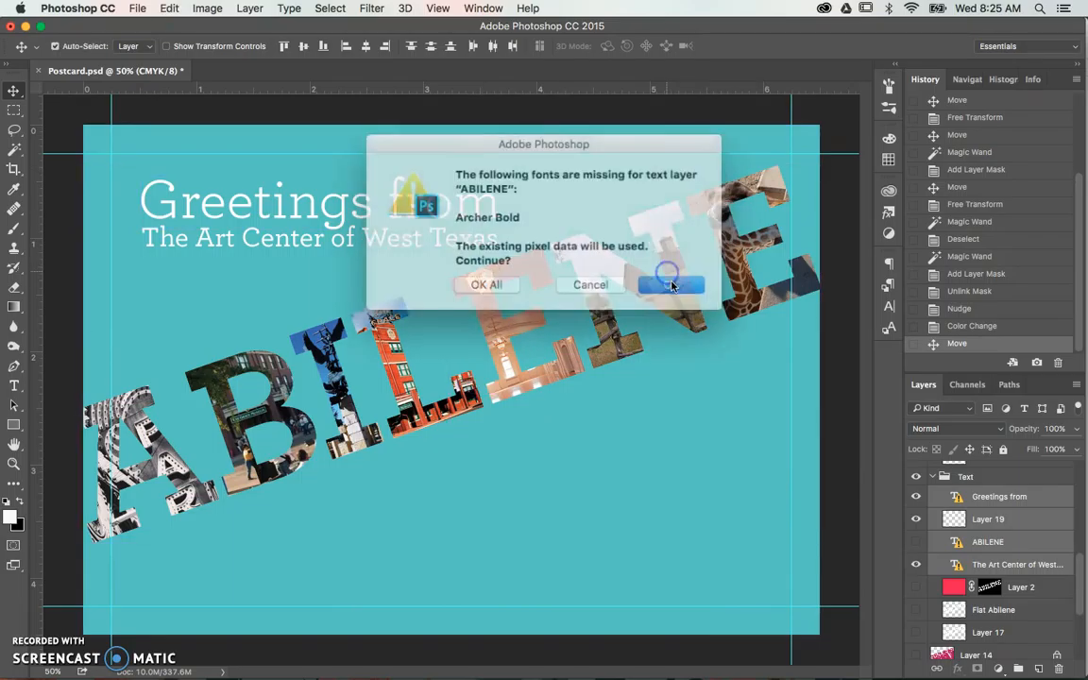
left_click(662, 279)
left_click(662, 279)
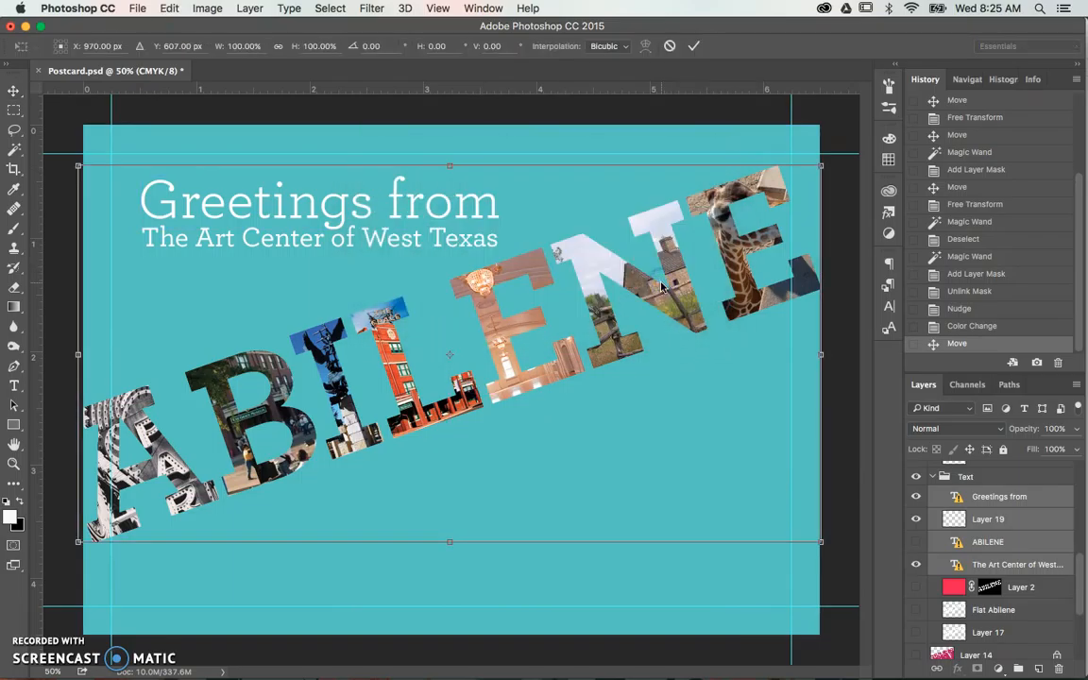
left_click_drag(833, 156, 693, 107)
left_click_drag(421, 233, 452, 236)
key("Return")
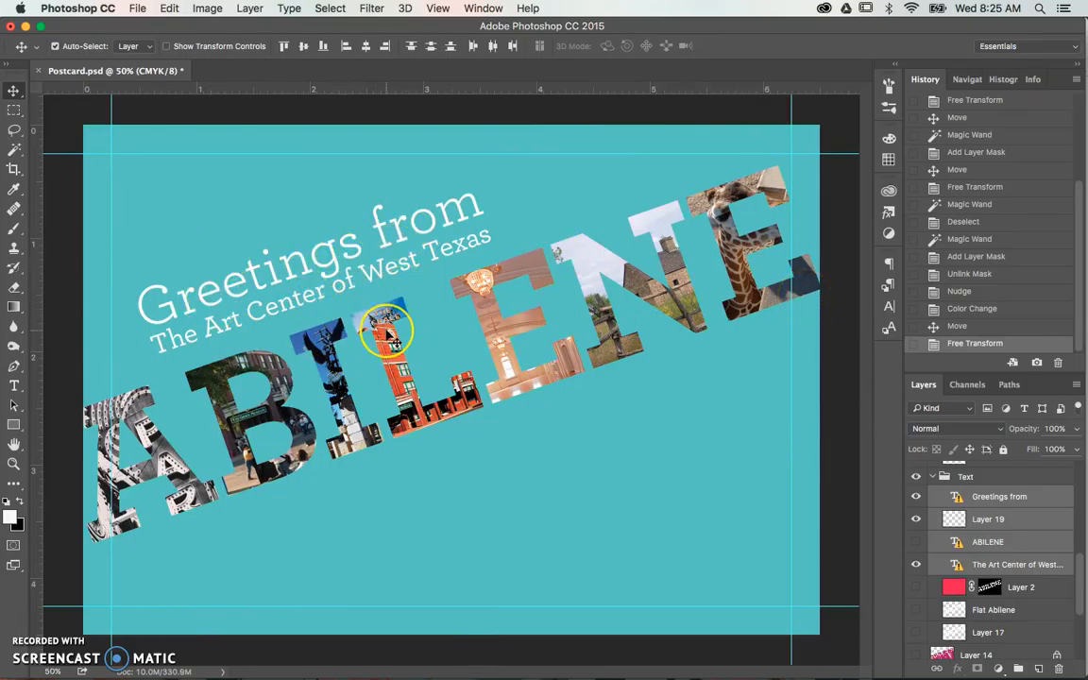
- Collapse the Text group, preview the purple rays on Layer 14, choose the Polygonal Lasso tool, and hide Layer 14 again
scroll(1045, 519, "up", 4)
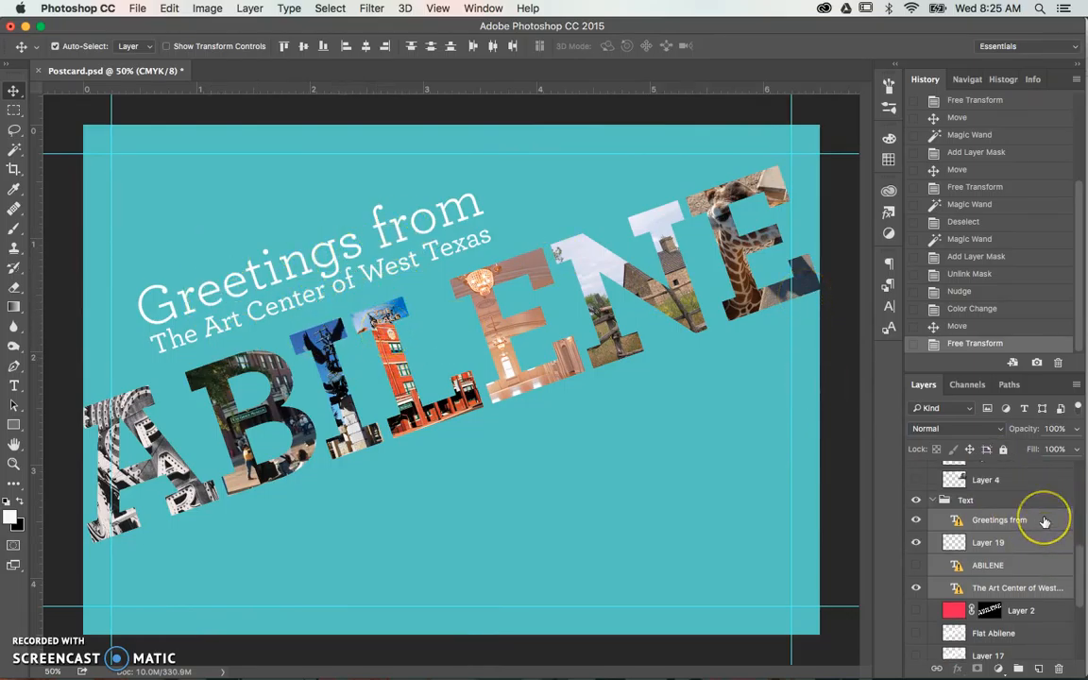
scroll(1045, 522, "down", 2)
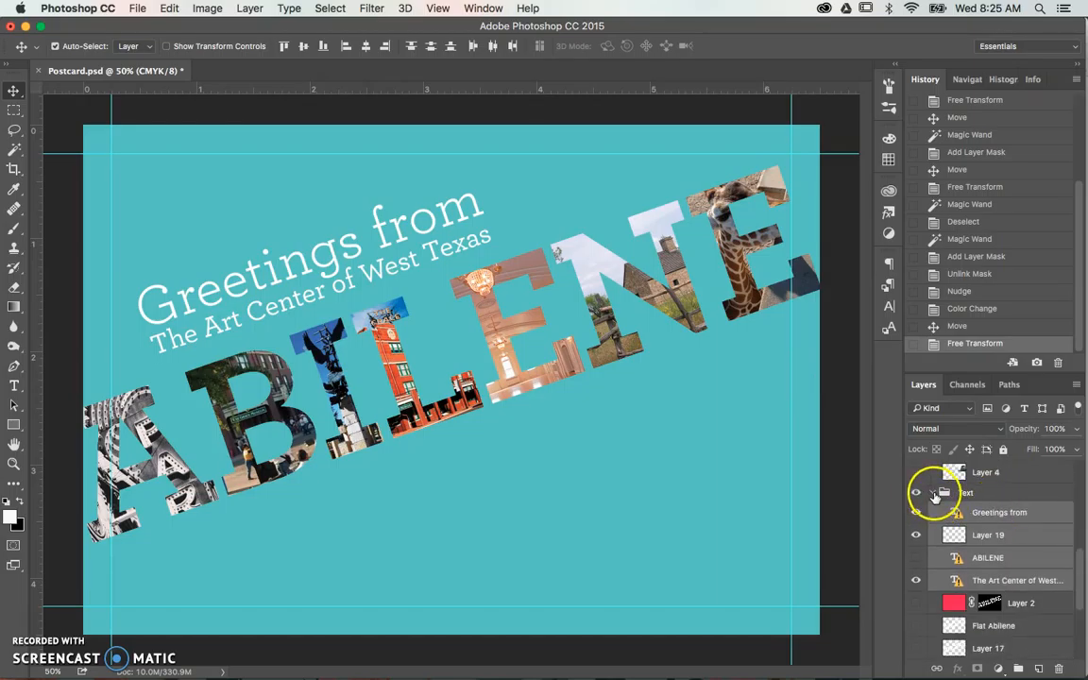
left_click(934, 500)
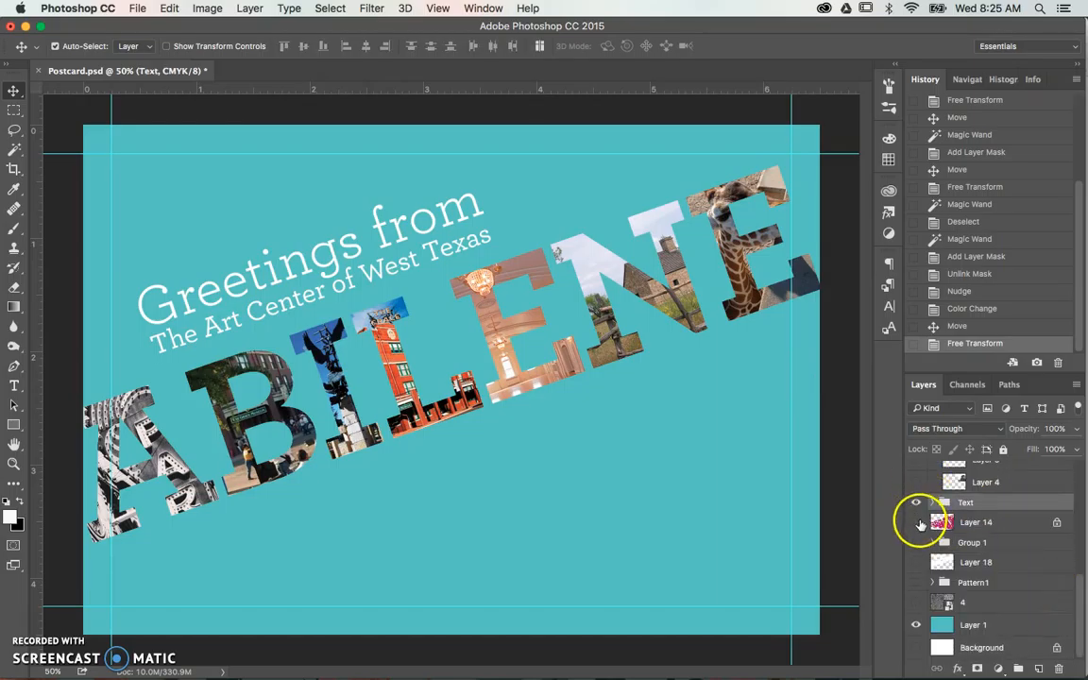
left_click(917, 522)
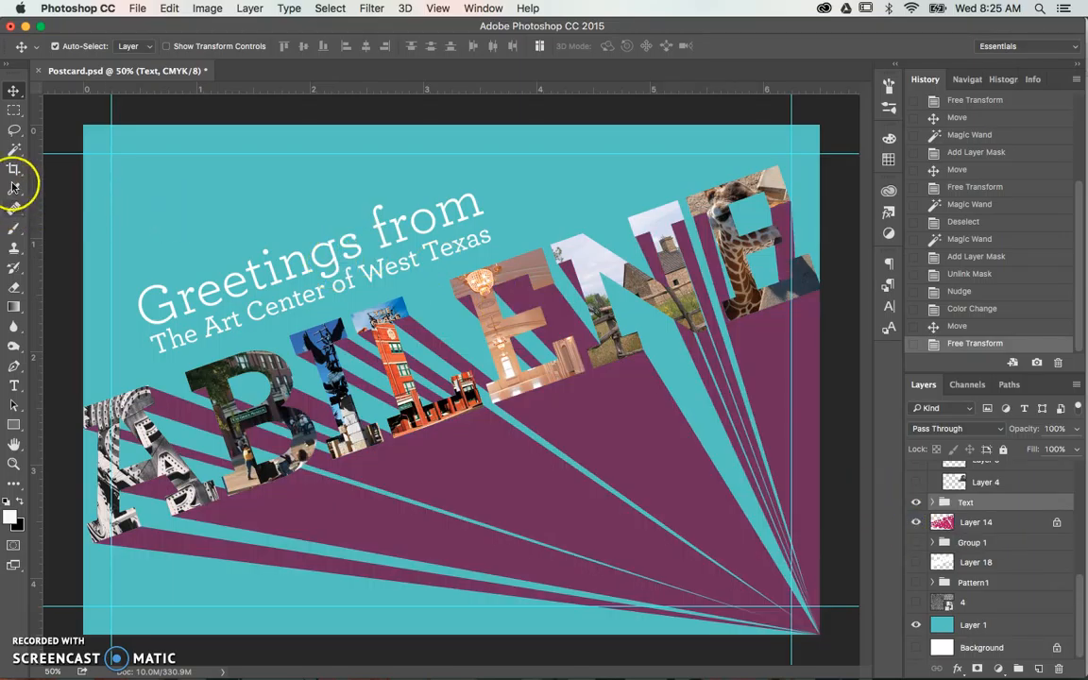
left_click_drag(14, 129, 41, 144)
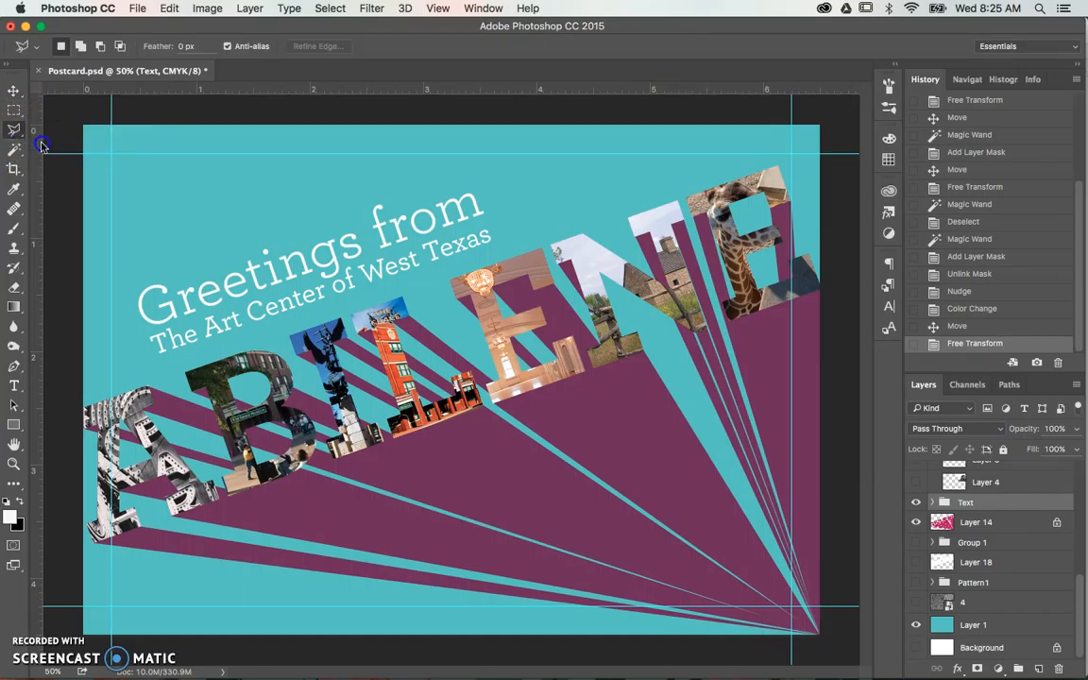
left_click(915, 523)
- Preview the striped background in Group 1, undo the rotation of the greeting lines, and hide Group 1 again
left_click(916, 543)
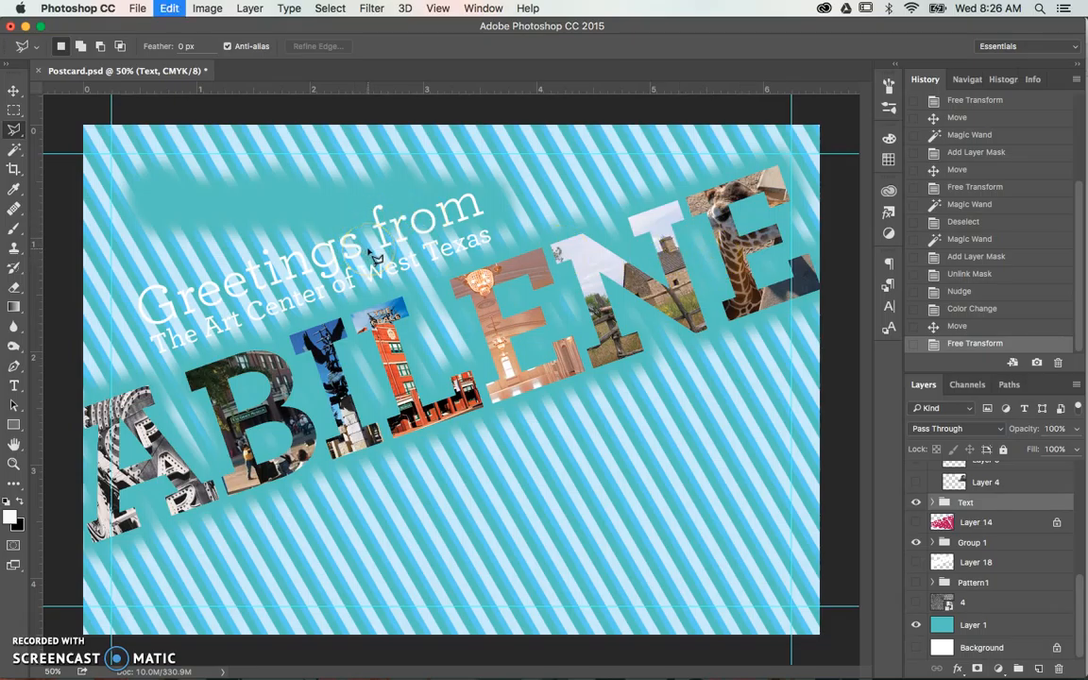
key("super+z")
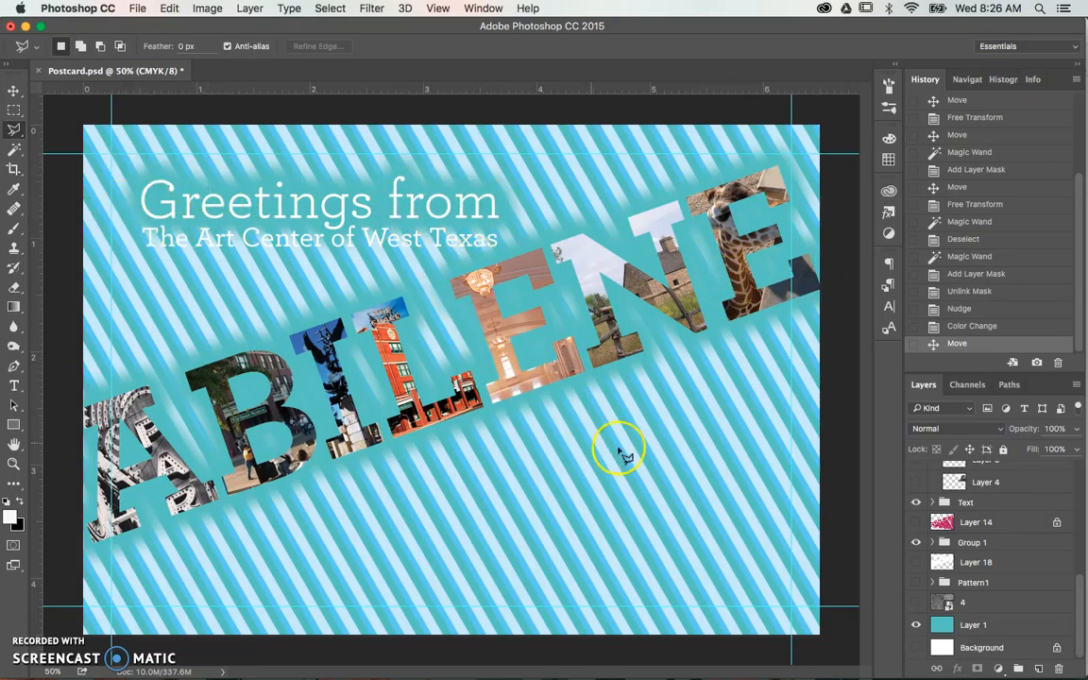
left_click(915, 542)
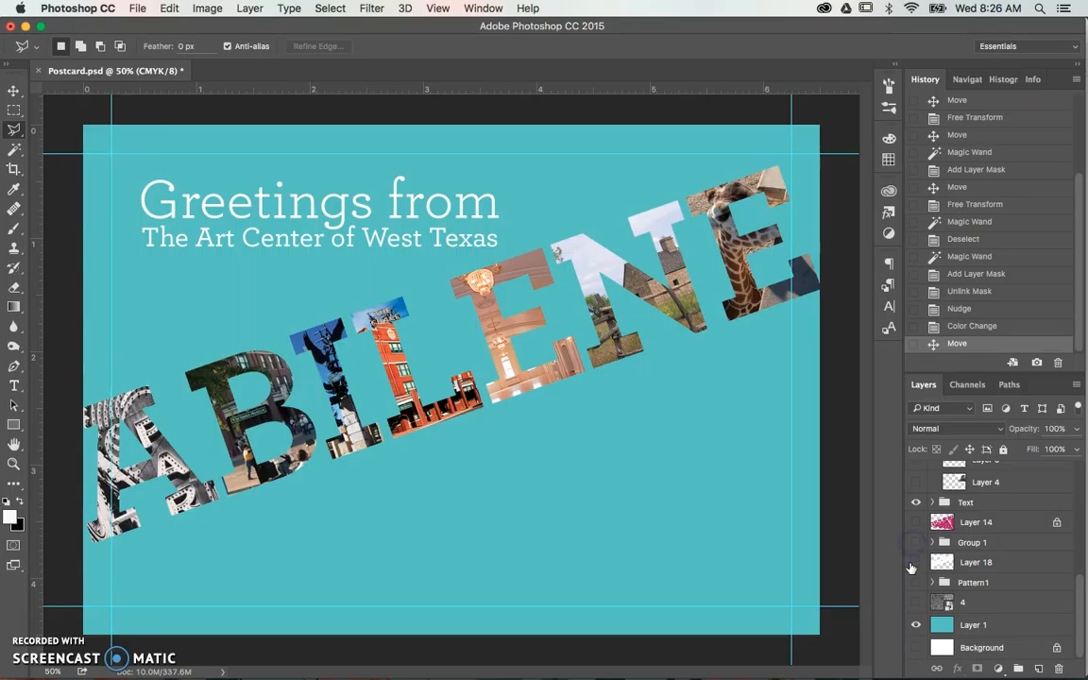
- Show the white glow on Layer 18 and the pentagons in Pattern1, and look through the available shape tools
left_click(914, 563)
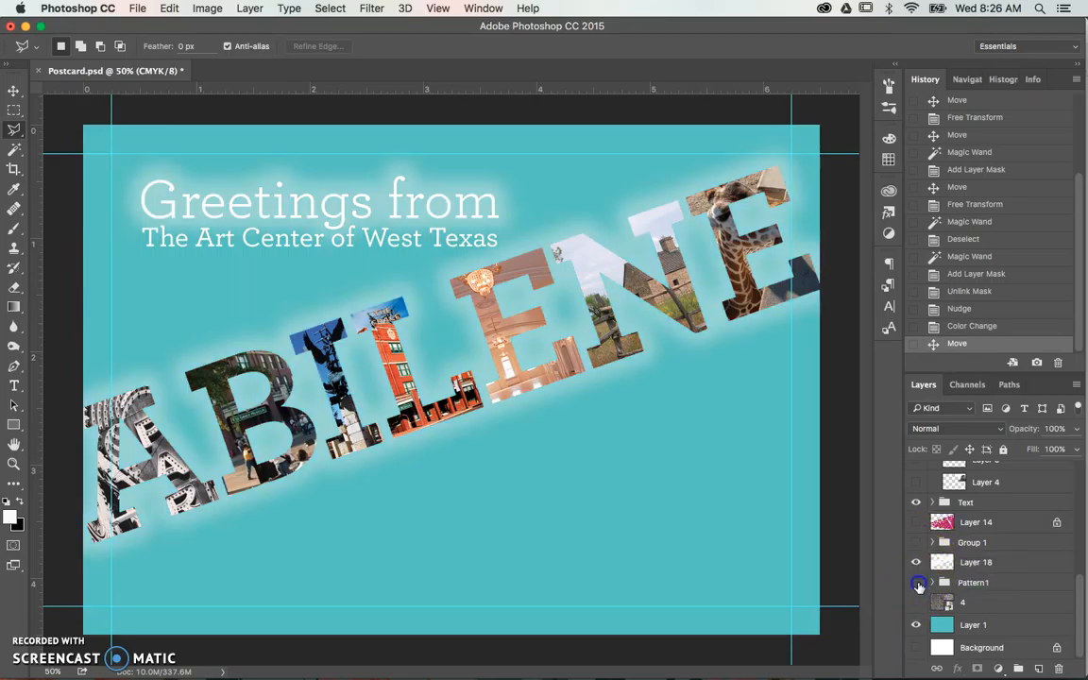
left_click(916, 582)
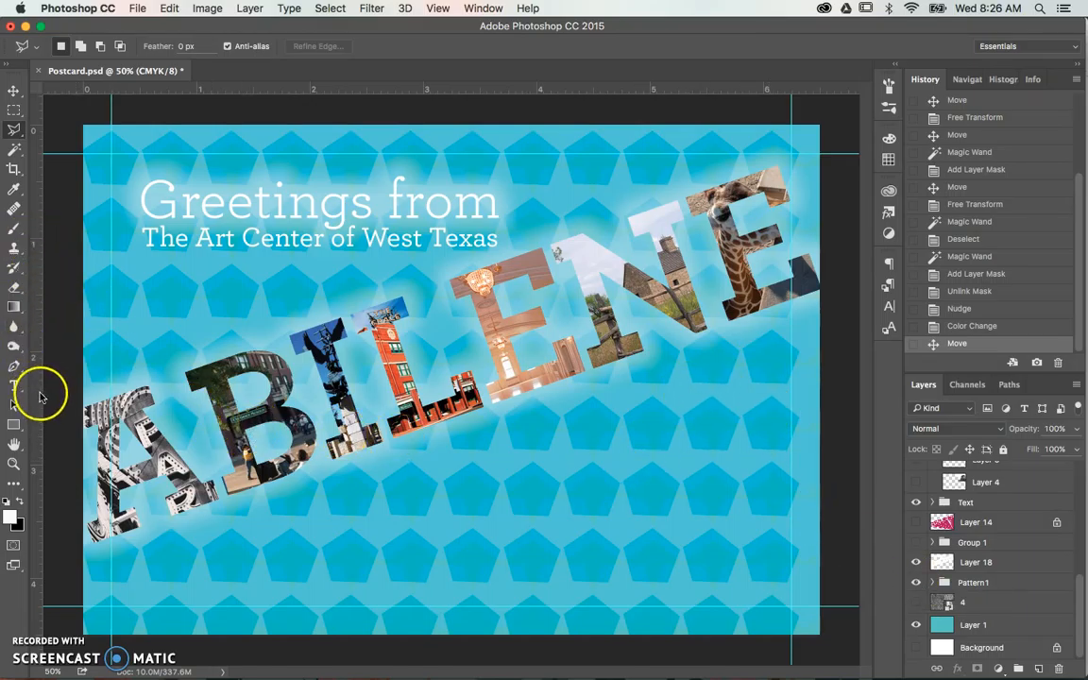
left_click(15, 424)
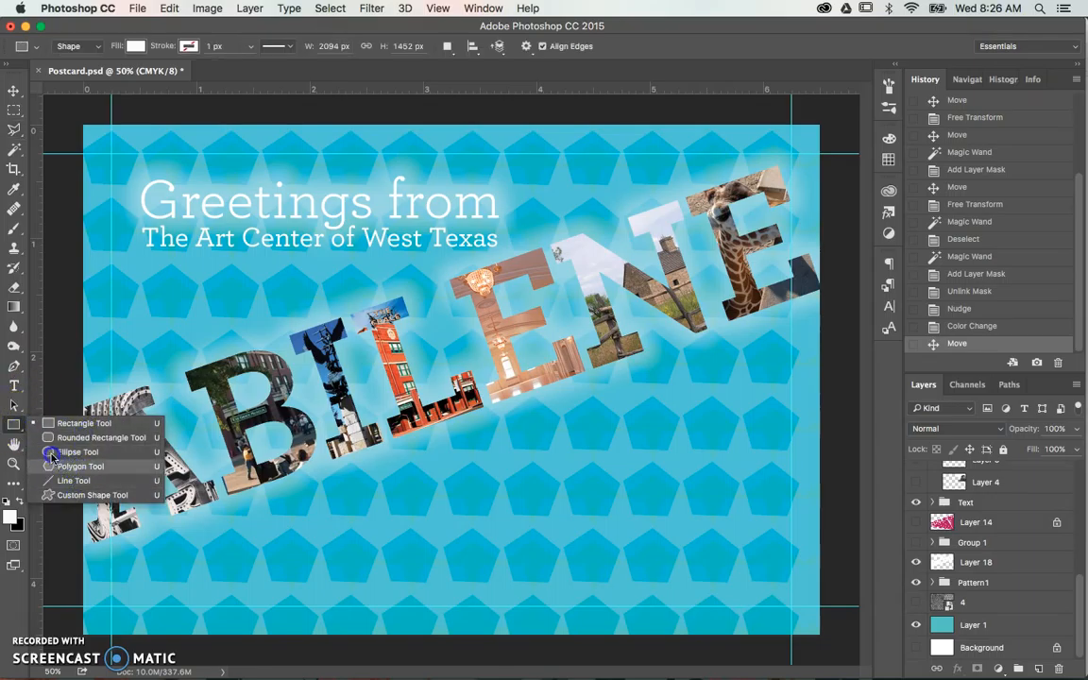
left_click(14, 426)
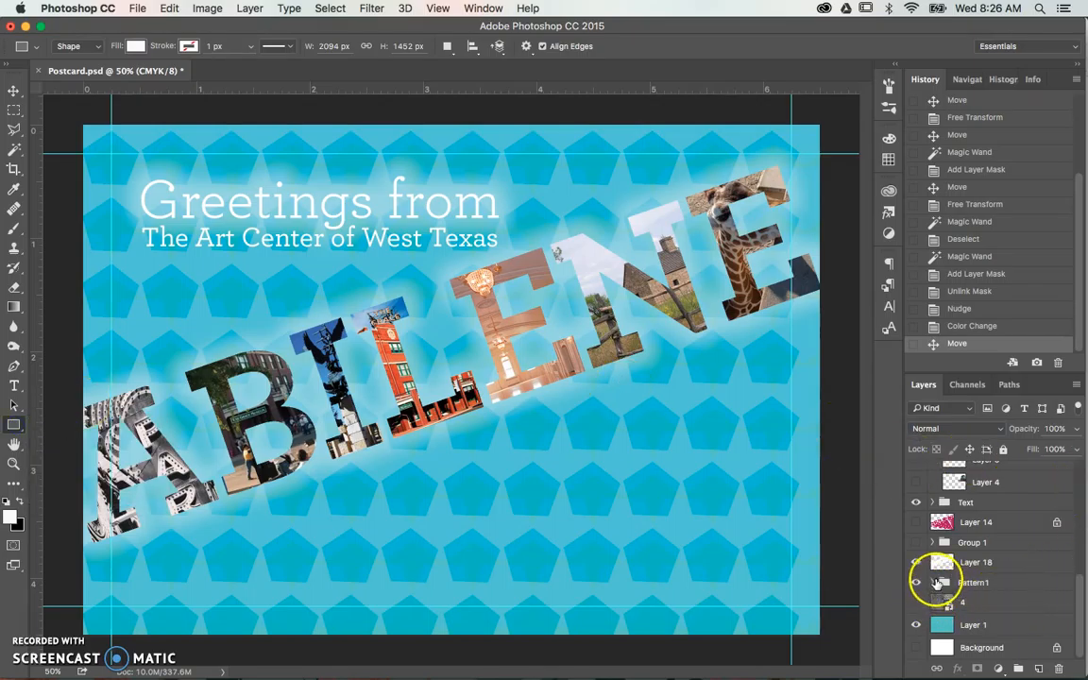
- Expand Pattern1 and Group 1 copy 6, select the first Polygon 2 copy 6 layer, and review its blend modes, choosing Overlay
left_click(934, 582)
left_click(971, 600)
left_click(948, 600)
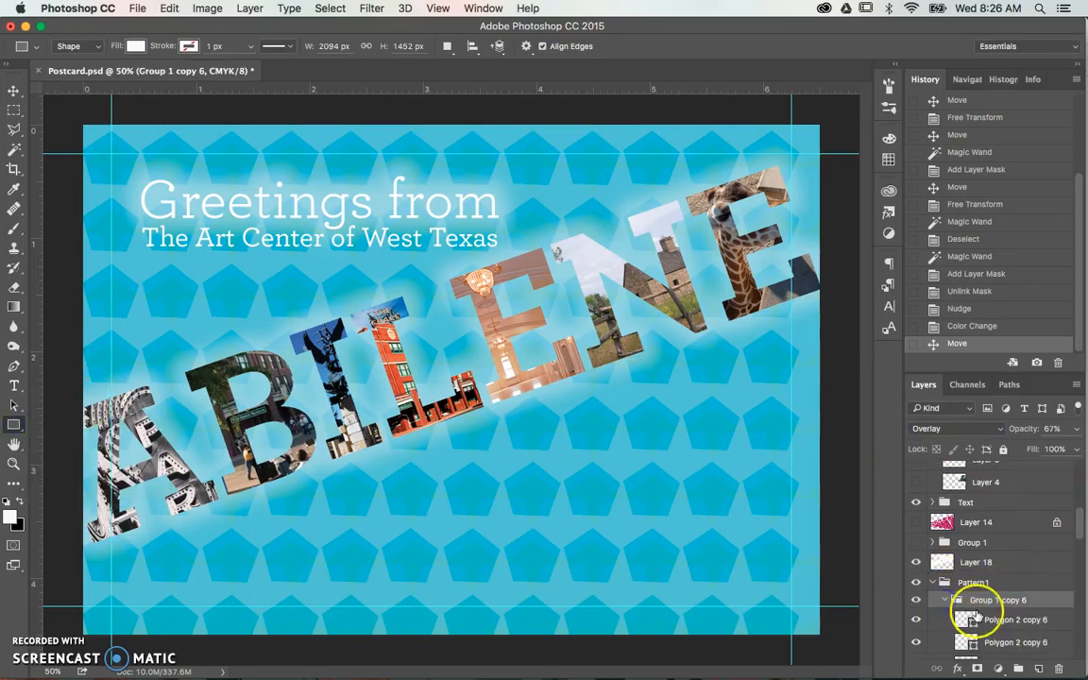
left_click(978, 619)
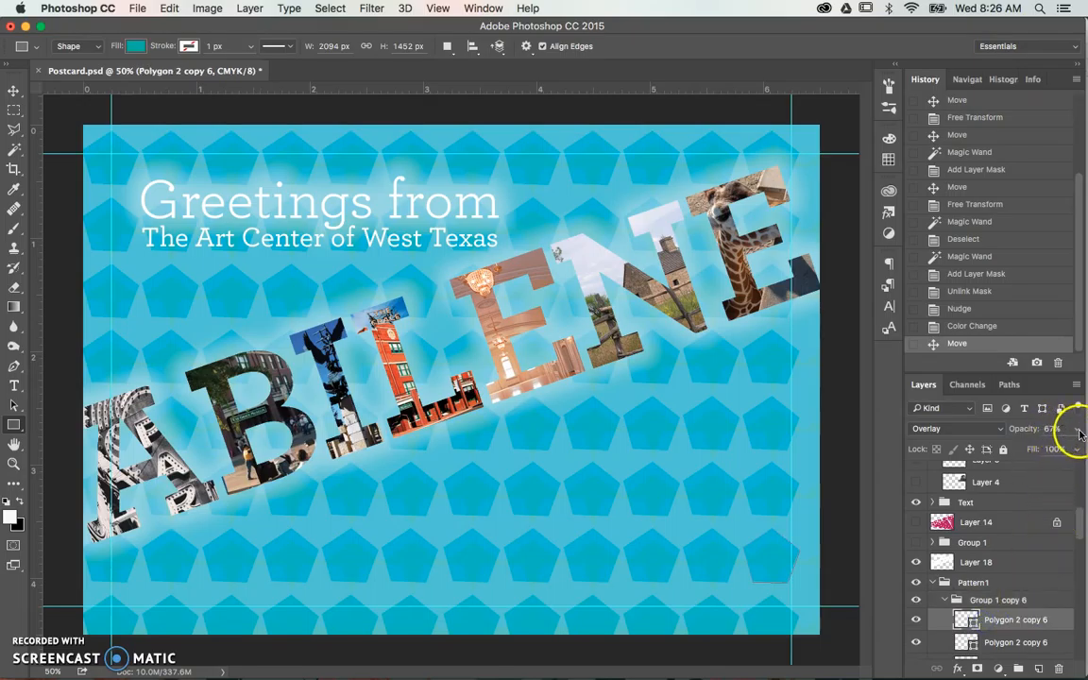
left_click(939, 430)
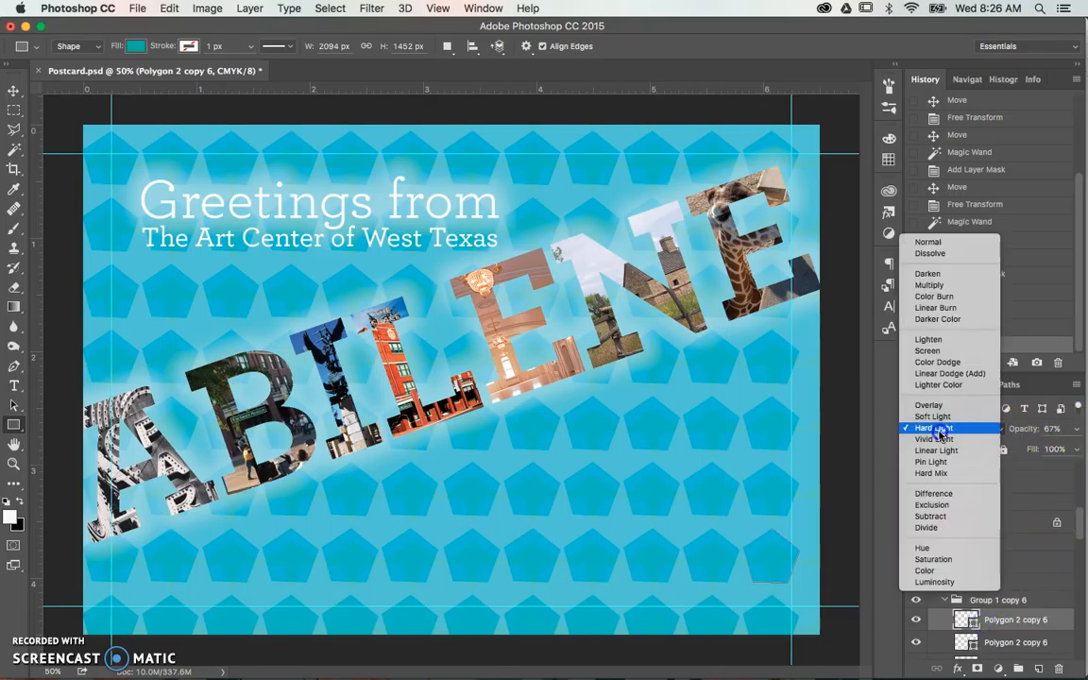
left_click(929, 405)
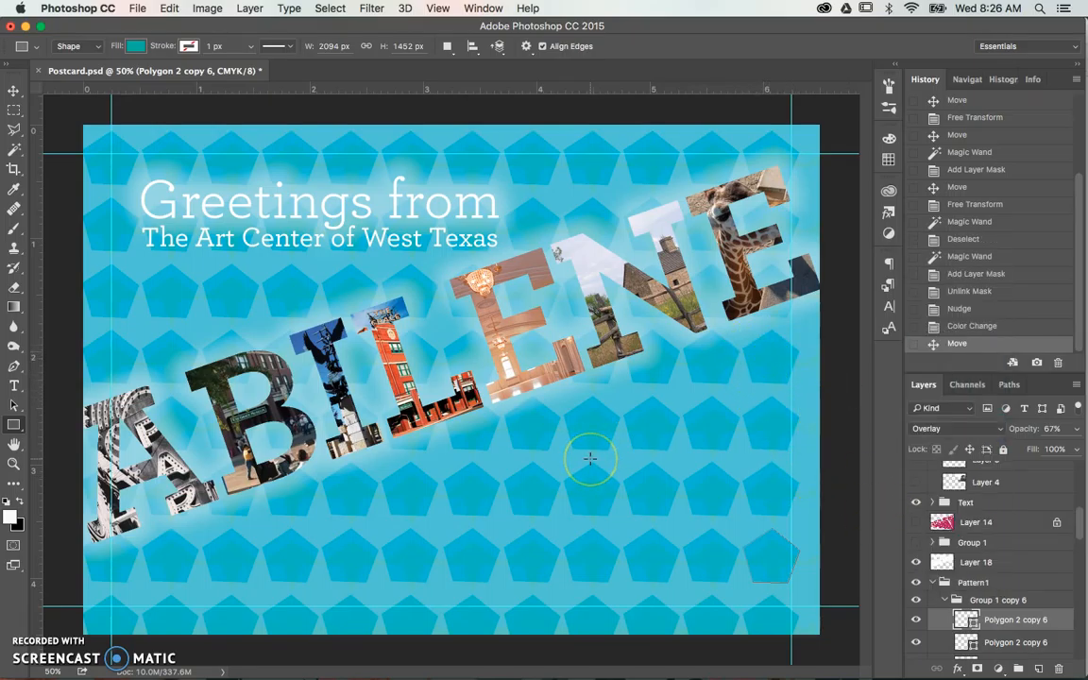
- Hide Layer 18 and the Pattern1 group, and collapse Group 1 copy 6 and Pattern1
scroll(976, 570, "down", 2)
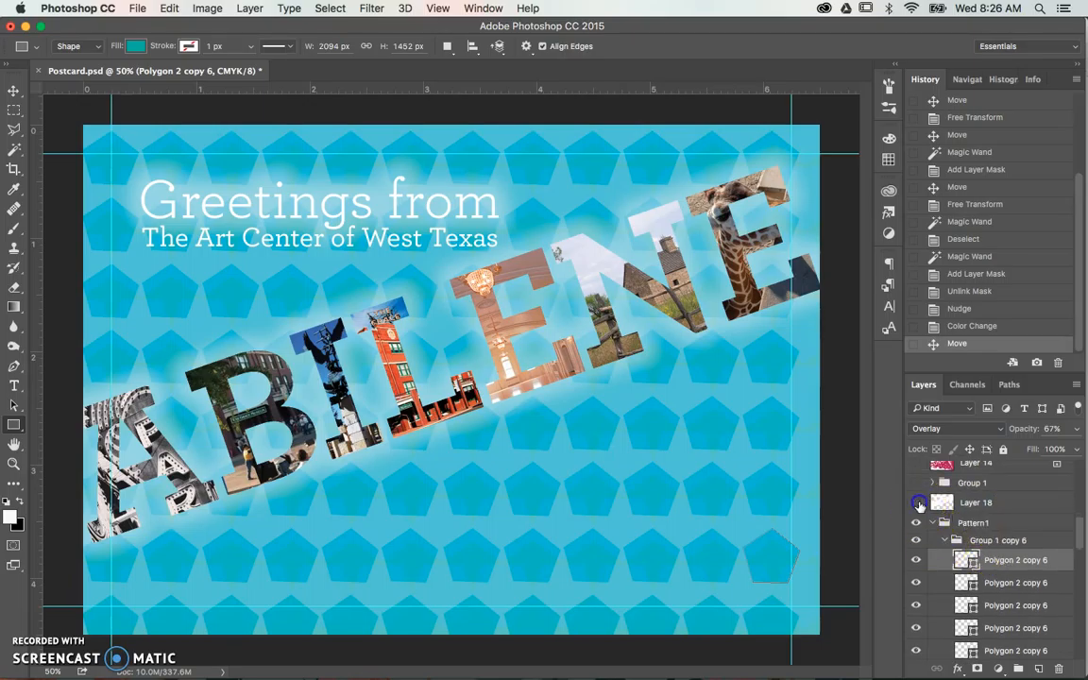
left_click(915, 522)
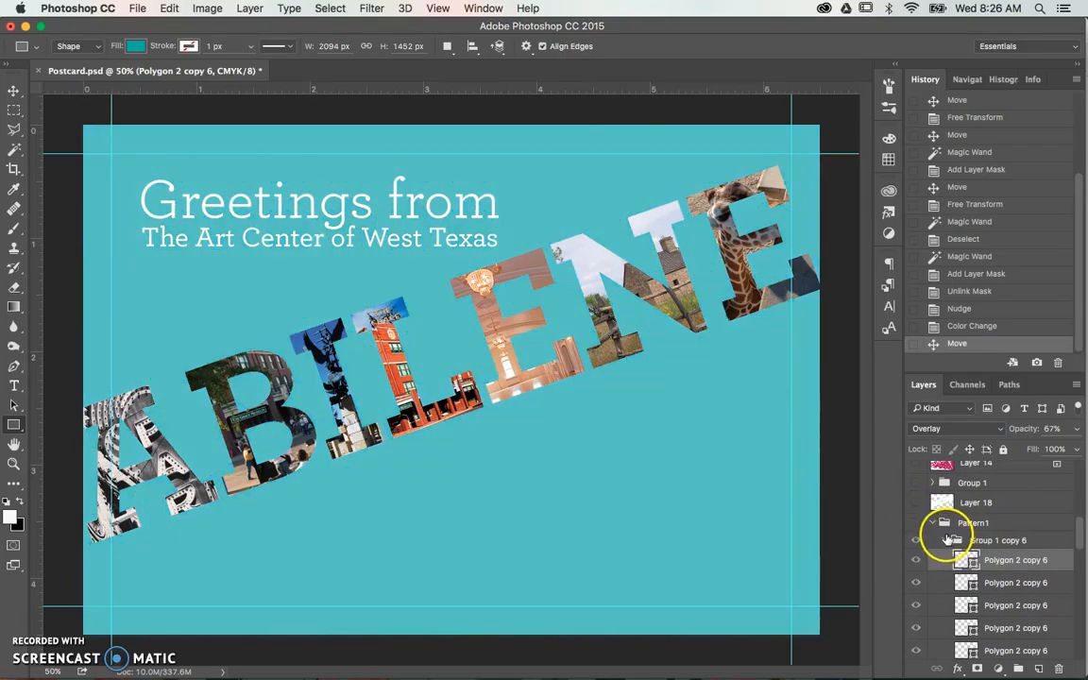
left_click(948, 539)
left_click(933, 523)
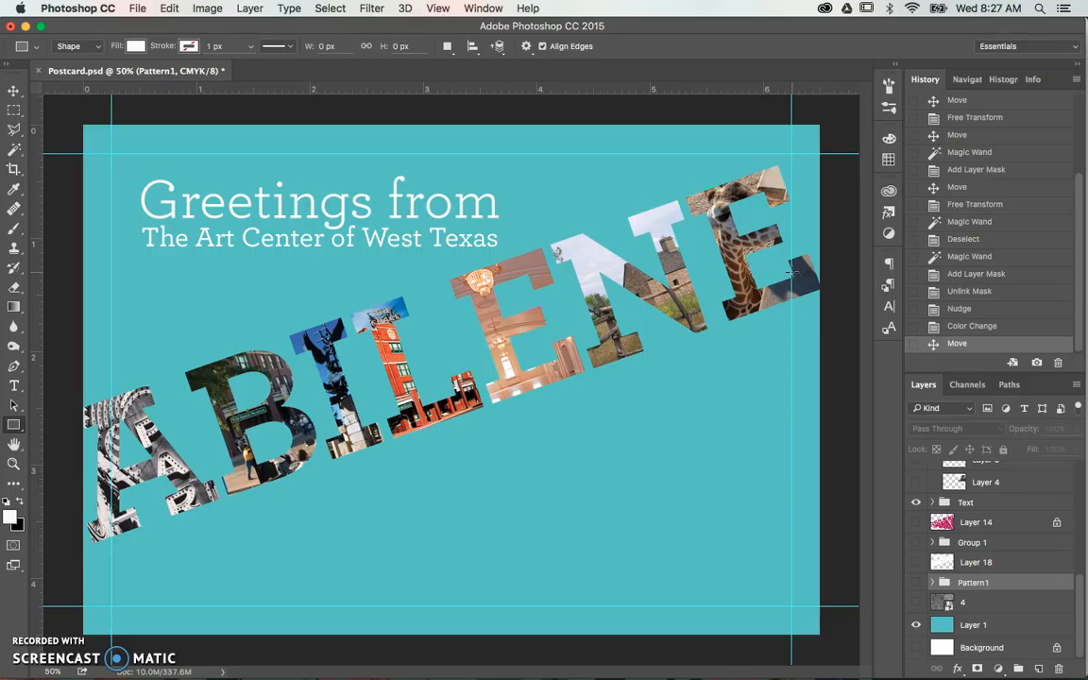
- Show and select the texture layer 4, and hide and reshow the teal Layer 1 to compare the texture with and without it
left_click_drag(375, 362, 406, 399)
left_click(915, 603)
left_click(915, 604)
left_click(915, 605)
left_click(931, 603)
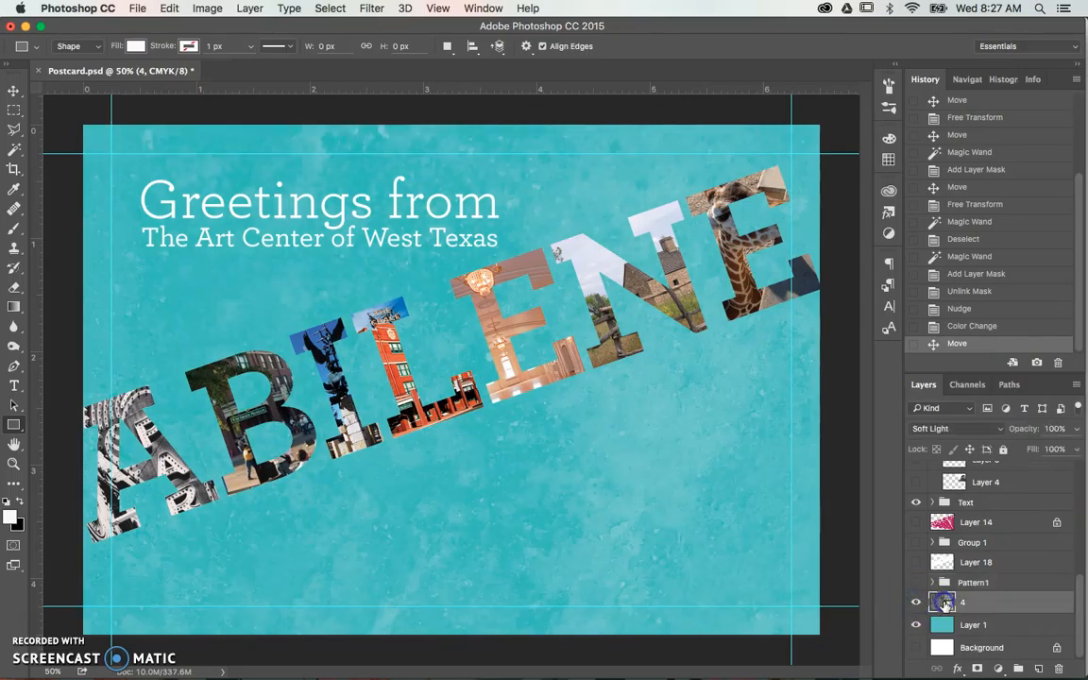
left_click(916, 625)
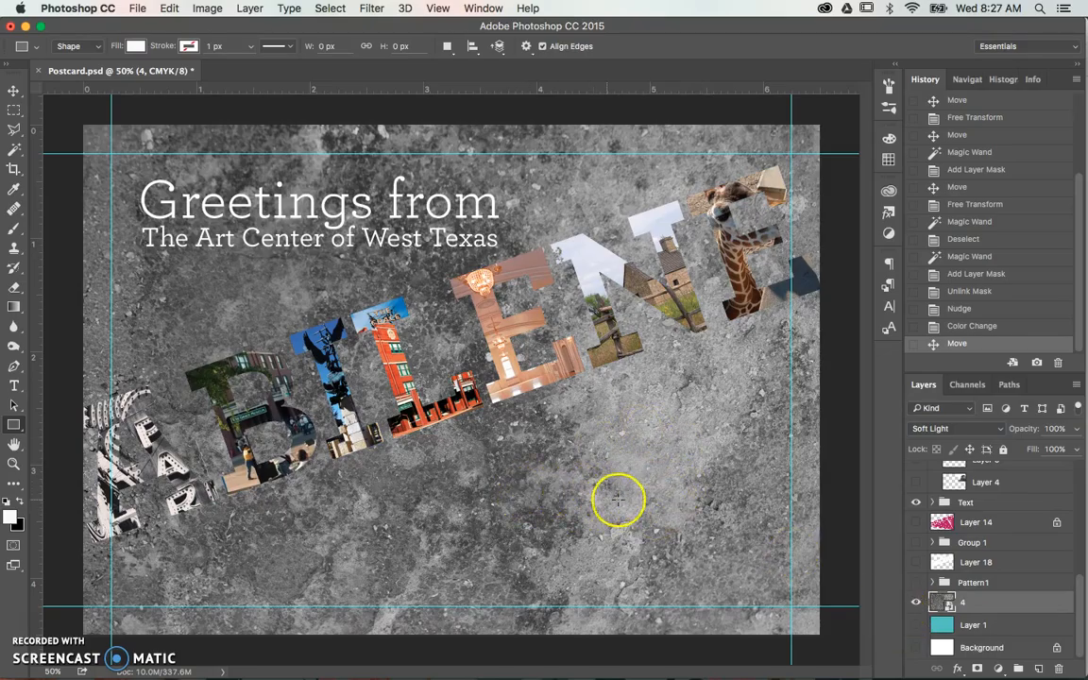
left_click(915, 625)
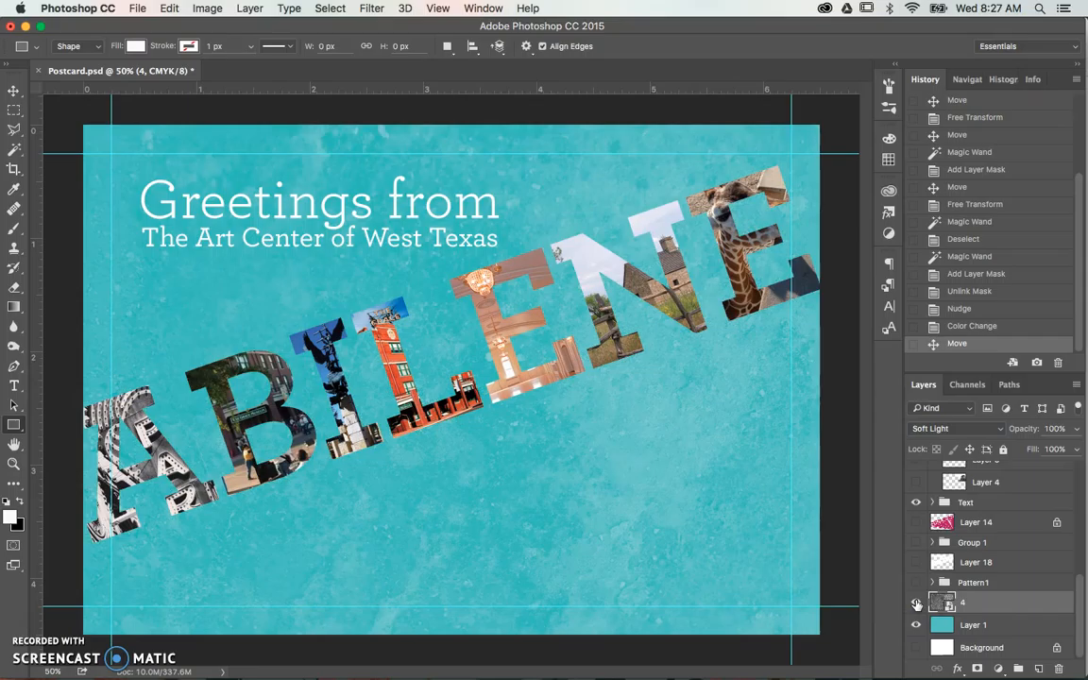